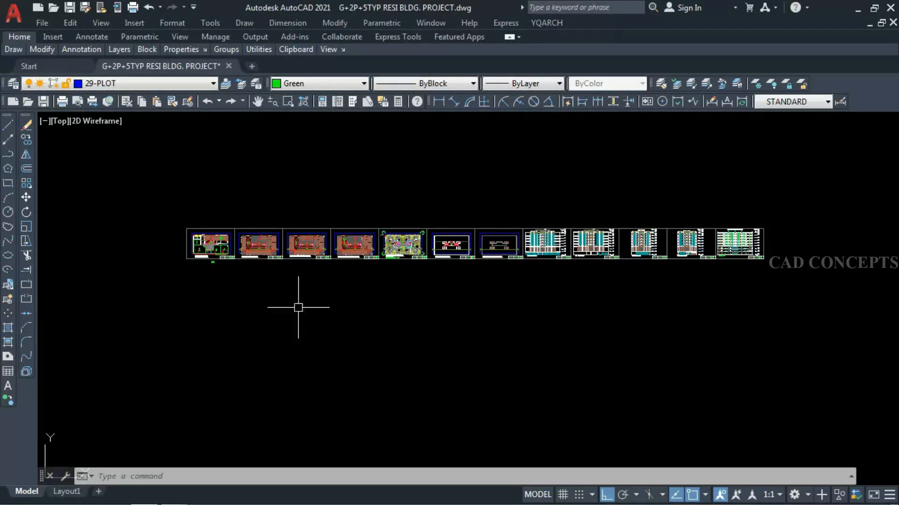
- Look over the floor plan sheets in sequence, from the ground floor to the top roof floor plan
key(Escape)
key(Escape)
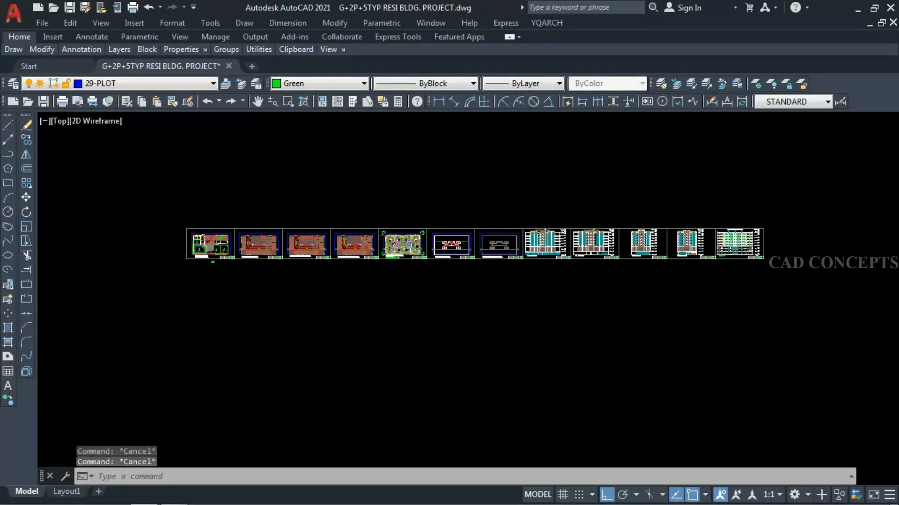
scroll(212, 238, up, 8)
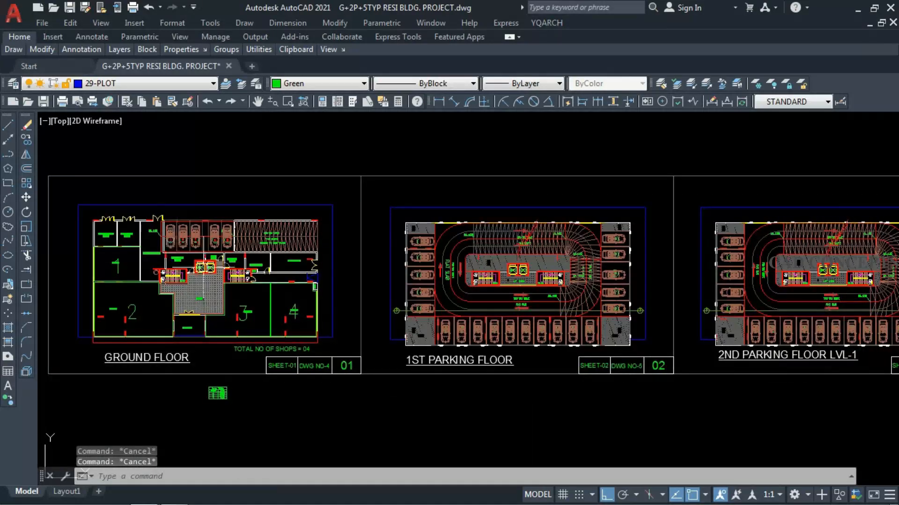
middle_drag(571, 314, 383, 313)
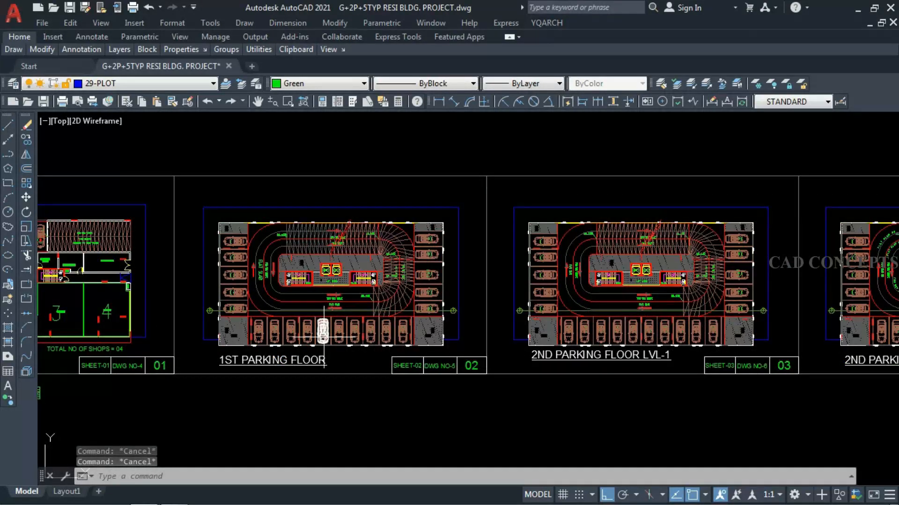
scroll(323, 333, up, 2)
middle_drag(729, 324, 325, 316)
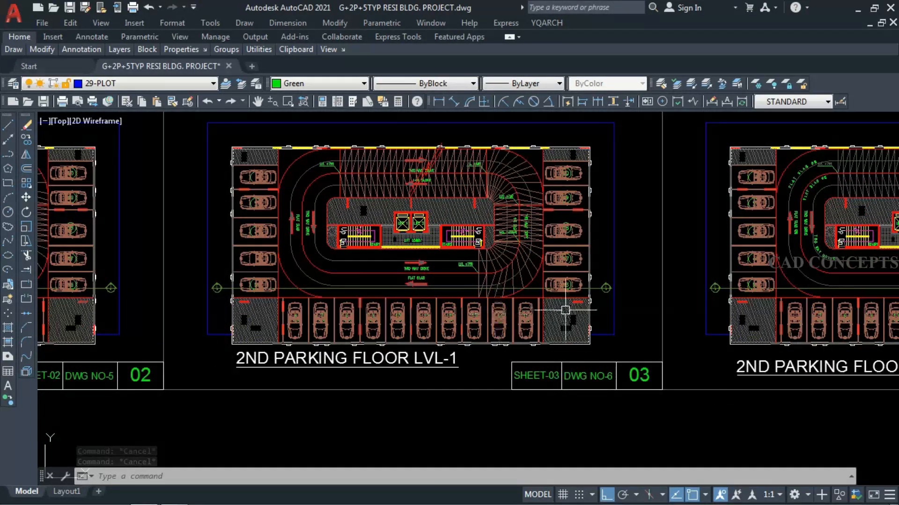
middle_drag(788, 310, 360, 327)
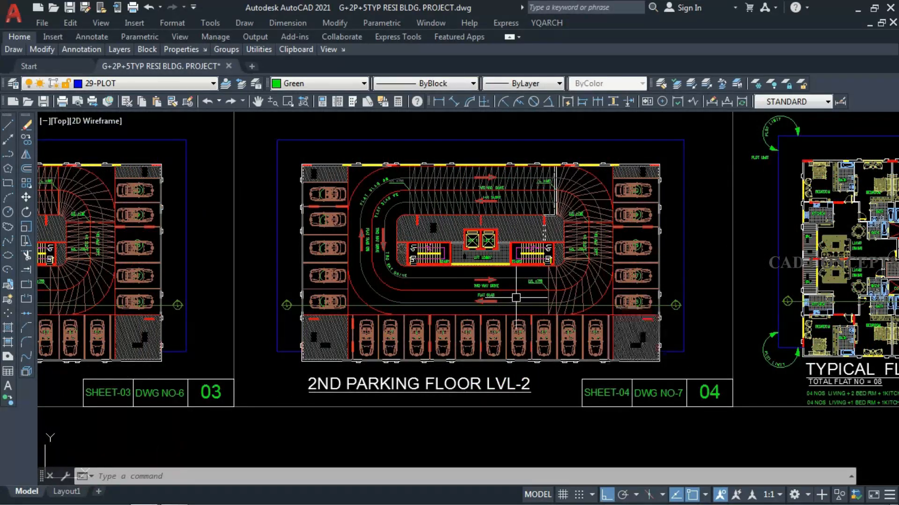
middle_drag(864, 326, 338, 322)
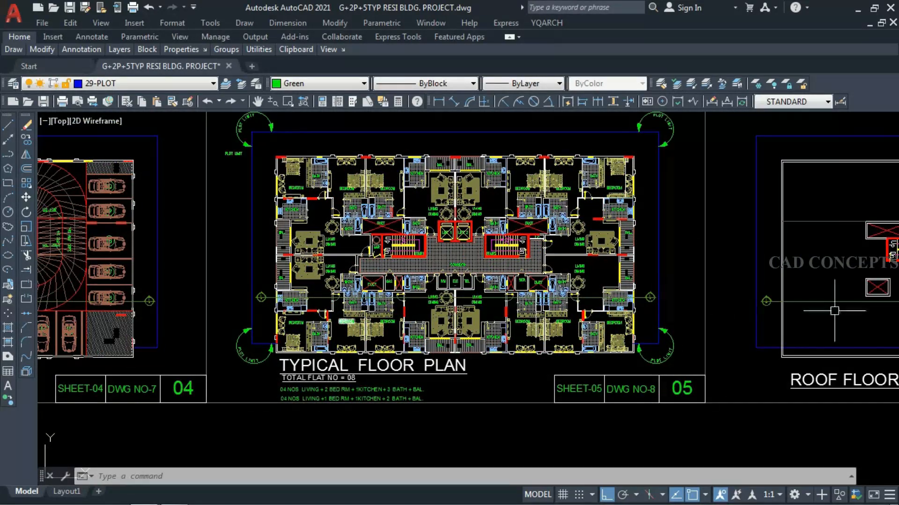
middle_drag(834, 310, 295, 306)
middle_drag(776, 264, 381, 206)
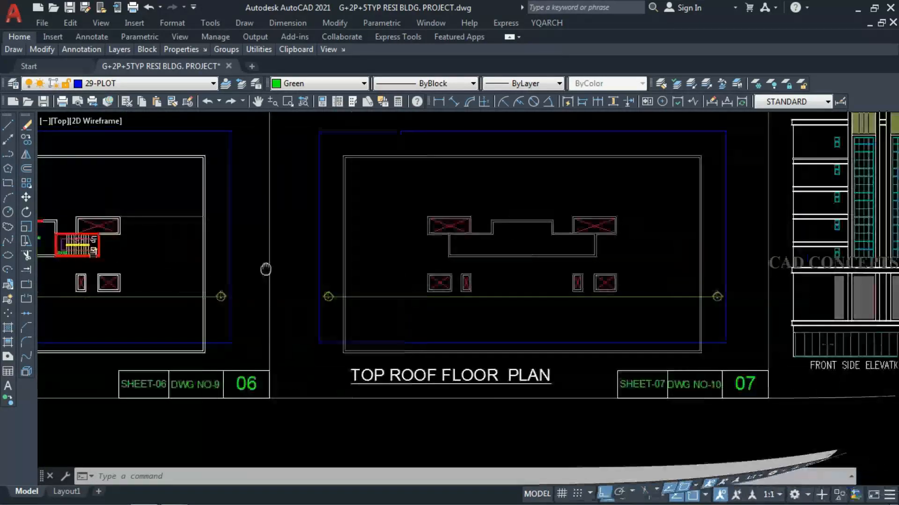
- Open the Customize User Interface dialog with the CUI command
text(R)
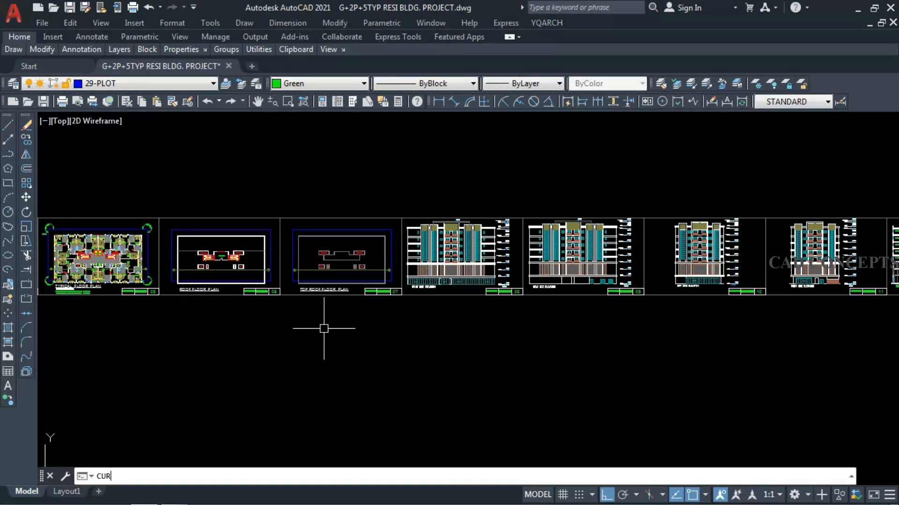
key(Return)
text(CUI)
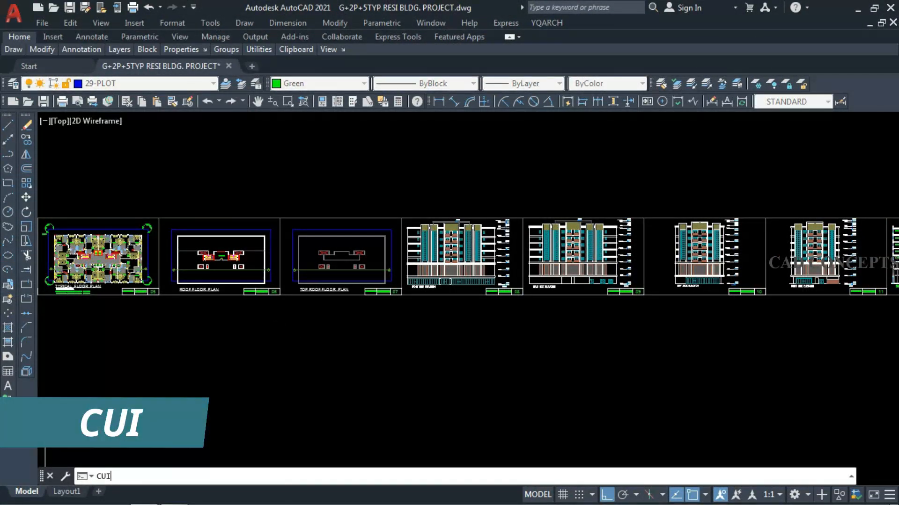
key(Return)
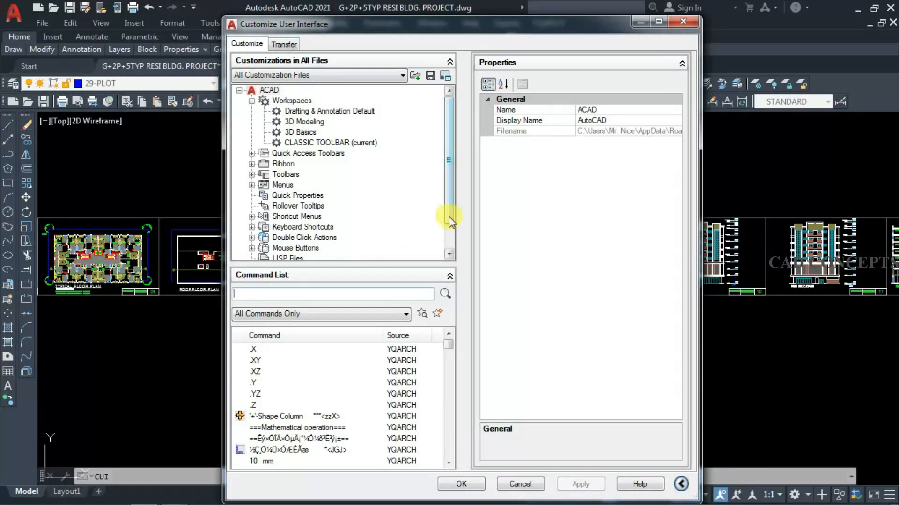
- Load Auto CAD.lsp into the LISP Files of the ACAD customization, apply the change and close the dialog
scroll(448, 217, down, 1)
right_click(285, 238)
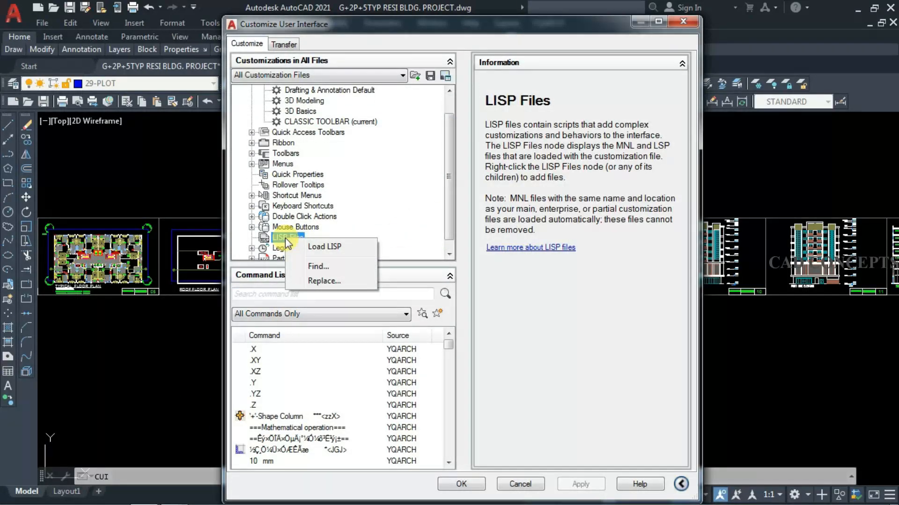
click(277, 236)
right_click(277, 236)
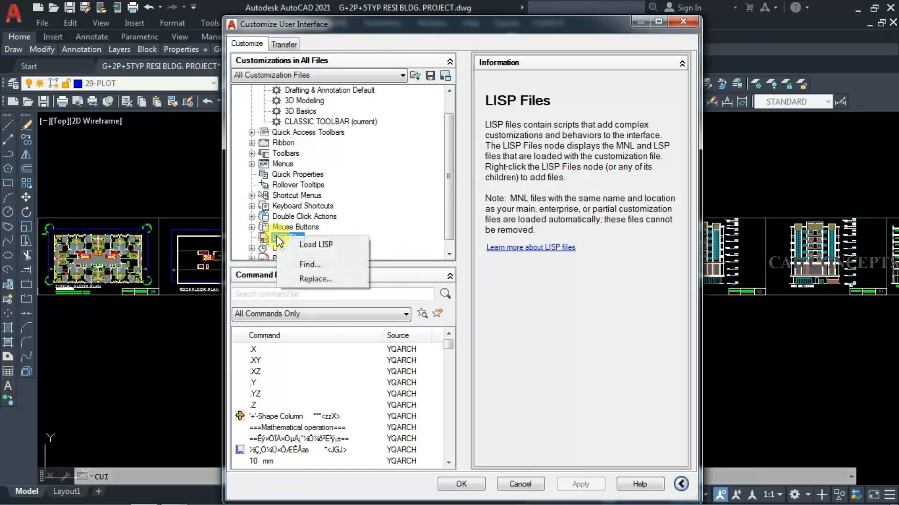
click(312, 248)
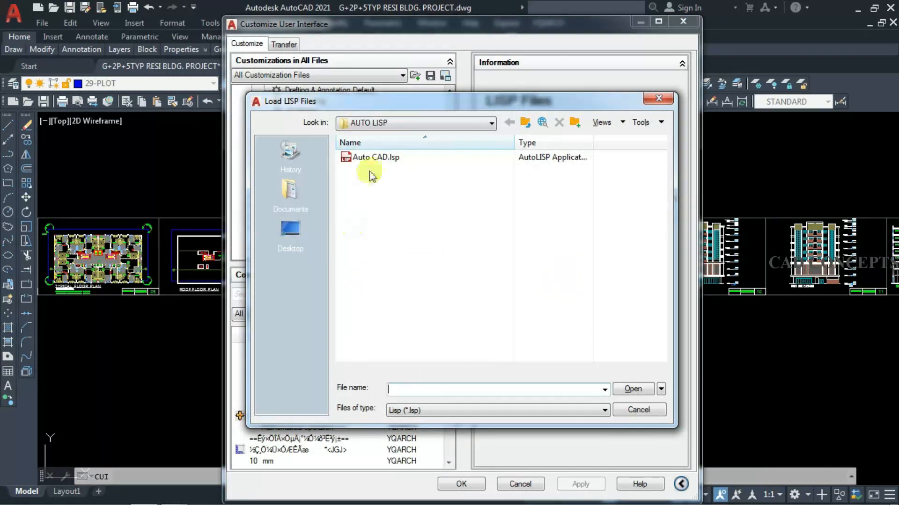
click(376, 158)
click(634, 394)
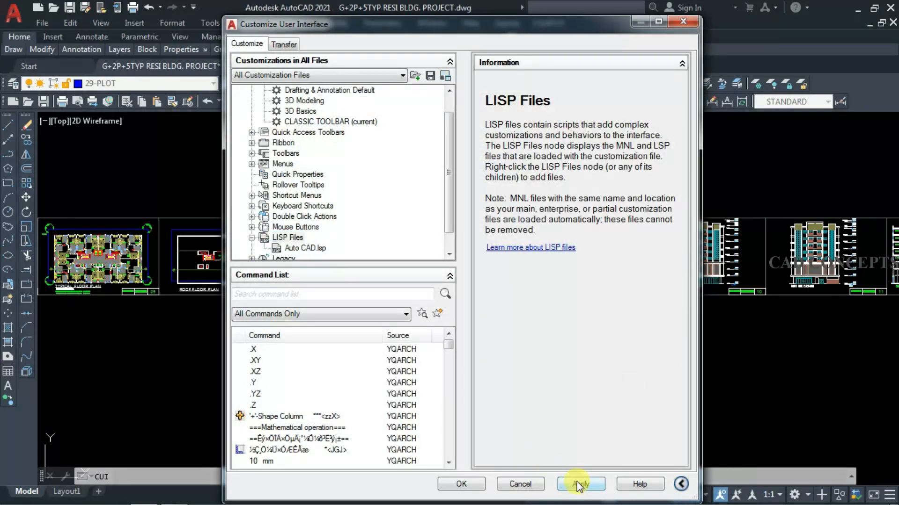
click(577, 481)
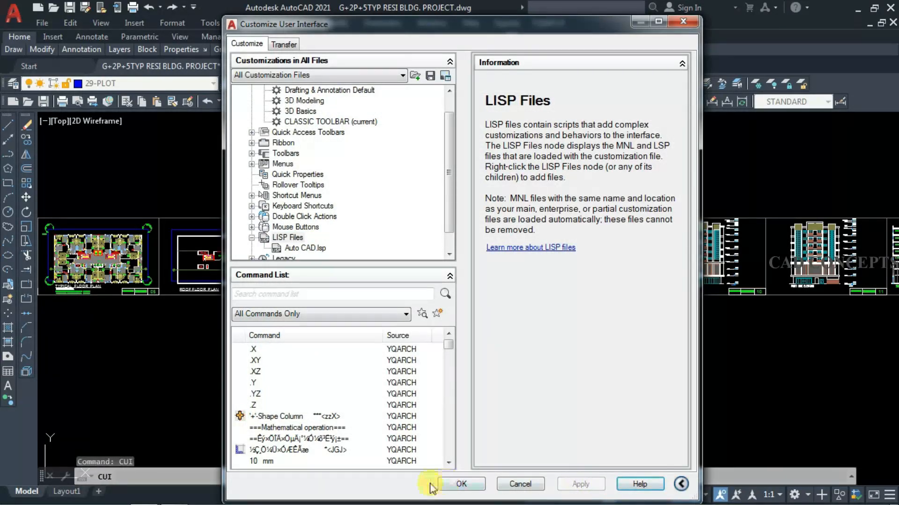
click(460, 484)
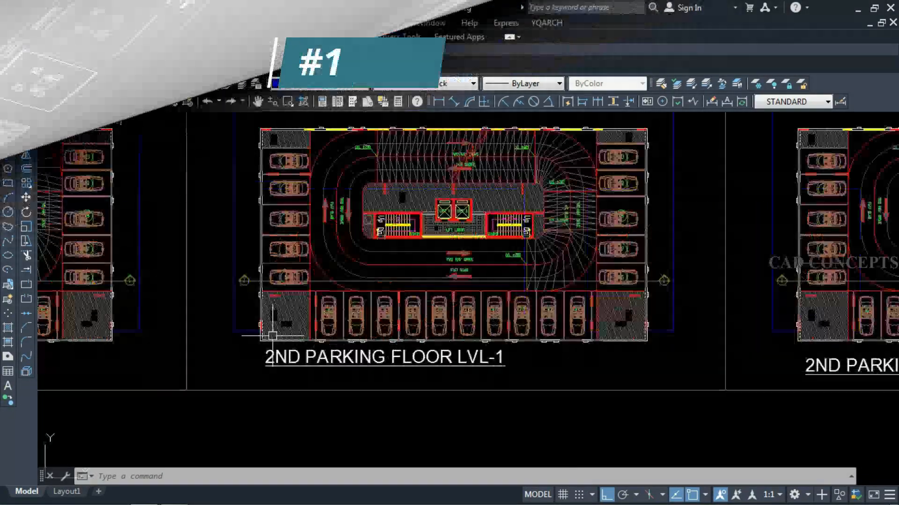
- Run OA on the second-lowest car in the west parking bays of 2nd Parking Floor LVL-1, taking its basepoint inside the car
scroll(273, 336, up, 2)
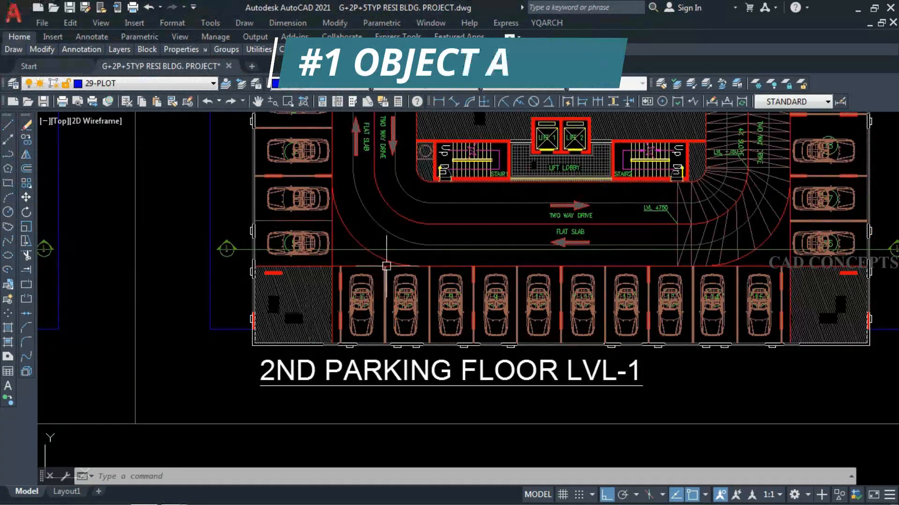
middle_drag(387, 263, 244, 377)
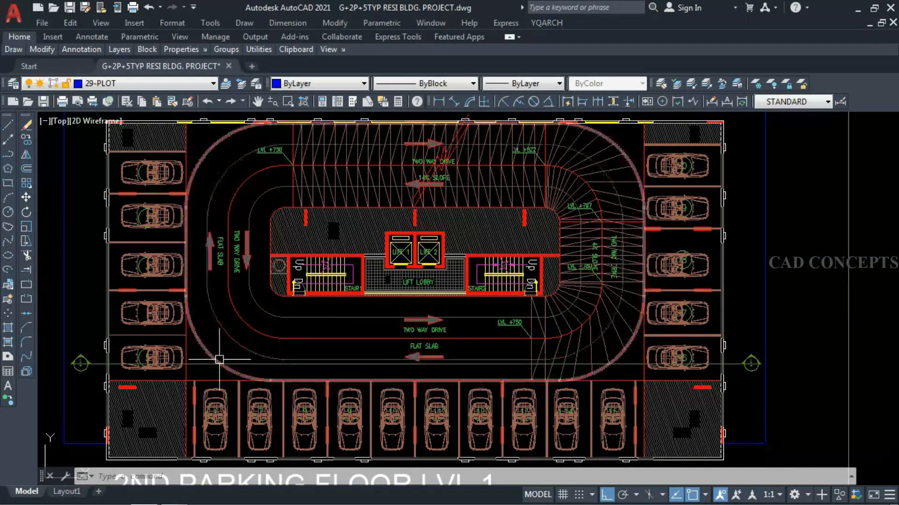
scroll(117, 201, up, 6)
key(Escape)
key(Escape)
scroll(253, 297, up, 2)
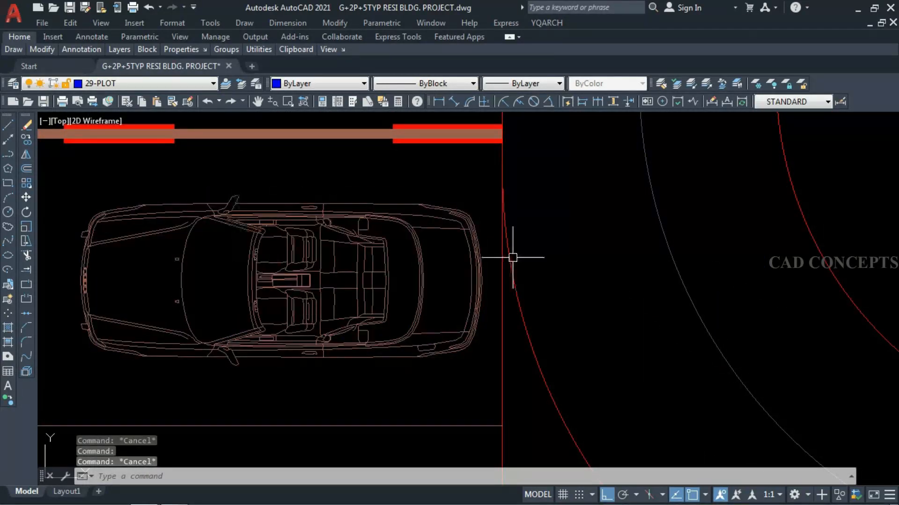
scroll(274, 257, down, 4)
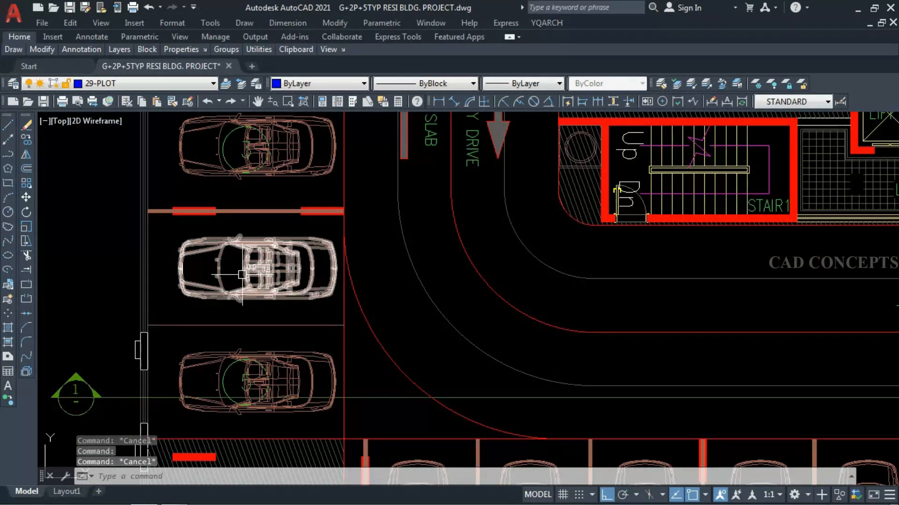
text(OA)
key(Return)
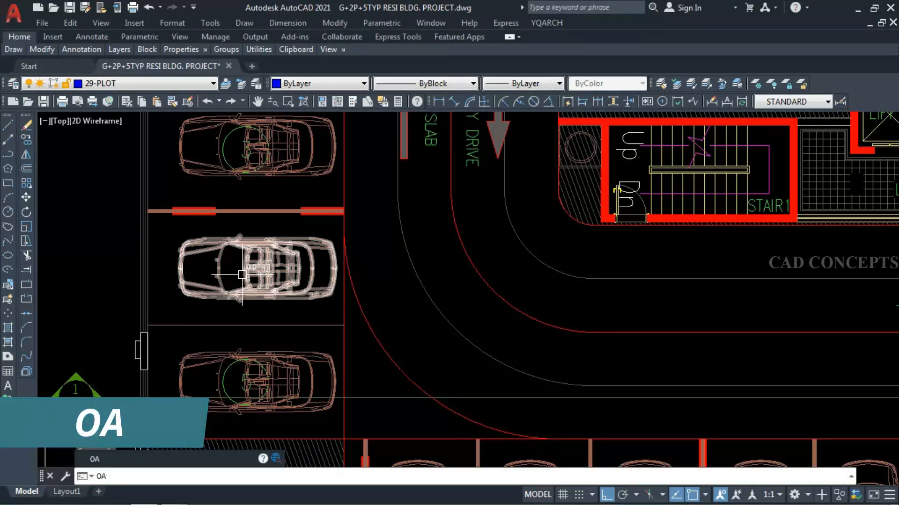
click(262, 283)
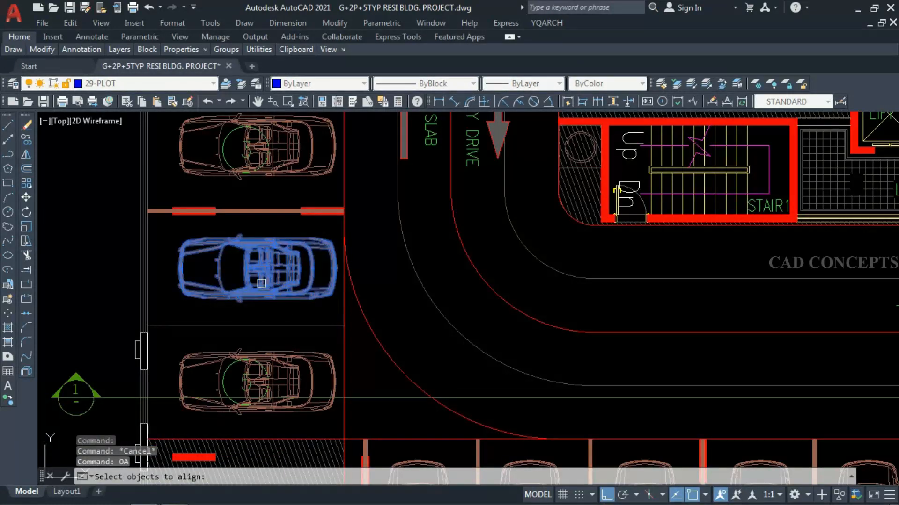
key(Return)
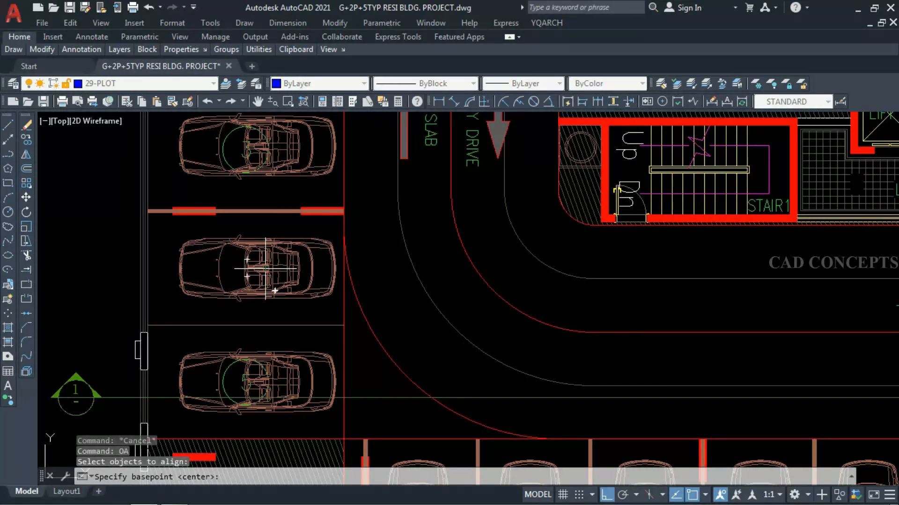
scroll(265, 269, up, 8)
click(305, 258)
scroll(205, 282, down, 7)
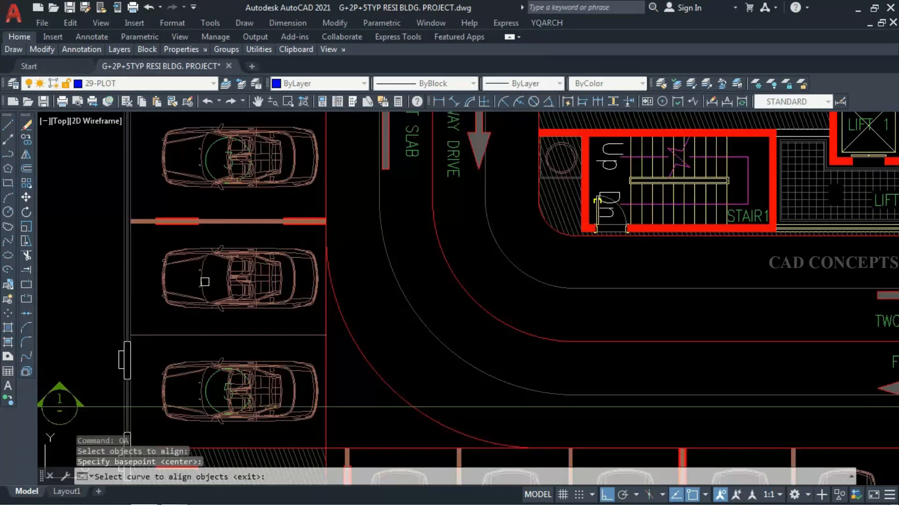
- Try aligning the car along the inner driveway curve around the lift lobby, then leave the command
scroll(205, 283, down, 3)
scroll(261, 291, up, 2)
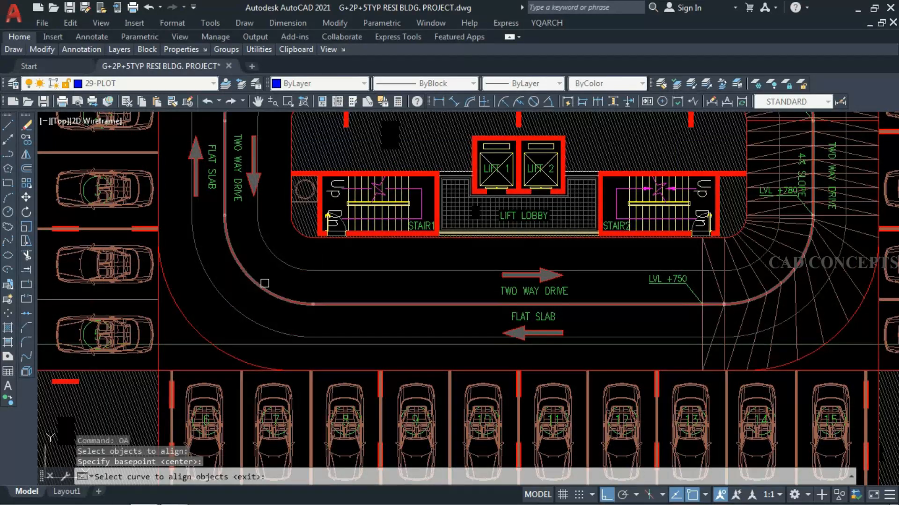
scroll(265, 284, down, 1)
middle_drag(323, 268, 317, 306)
click(314, 312)
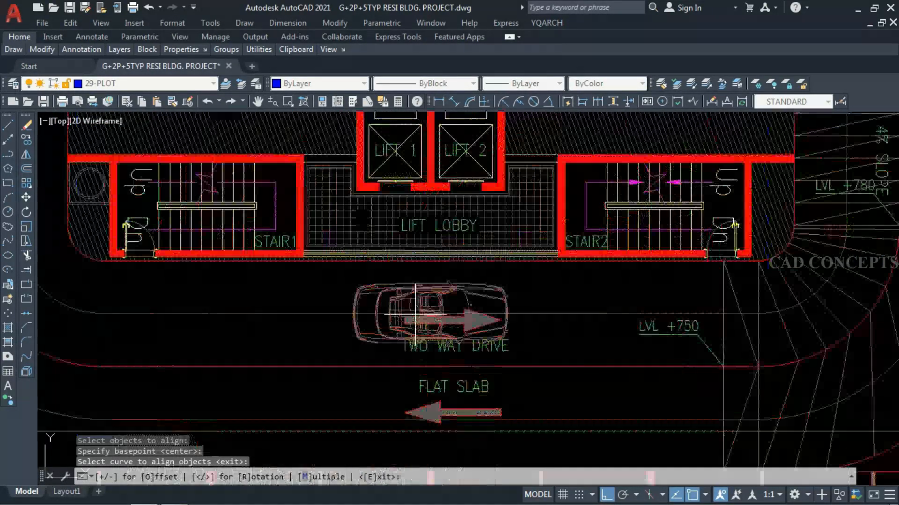
scroll(418, 313, up, 3)
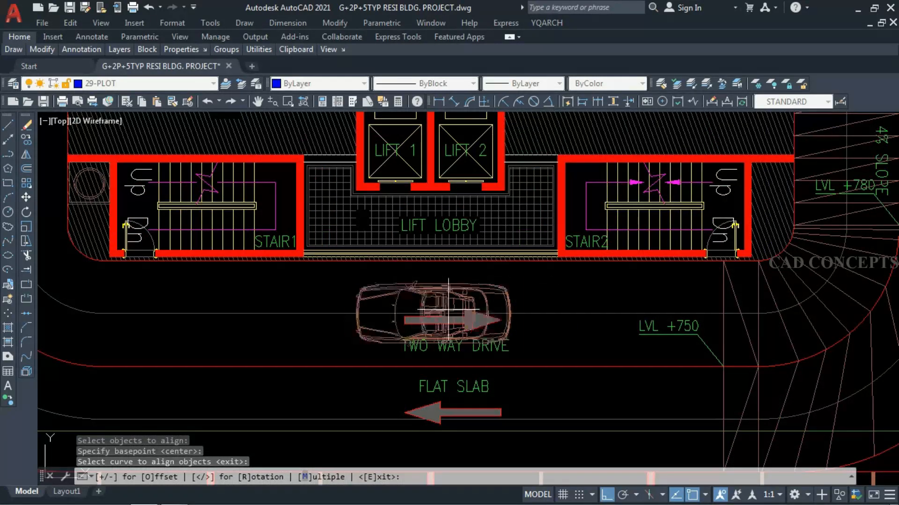
scroll(455, 320, down, 2)
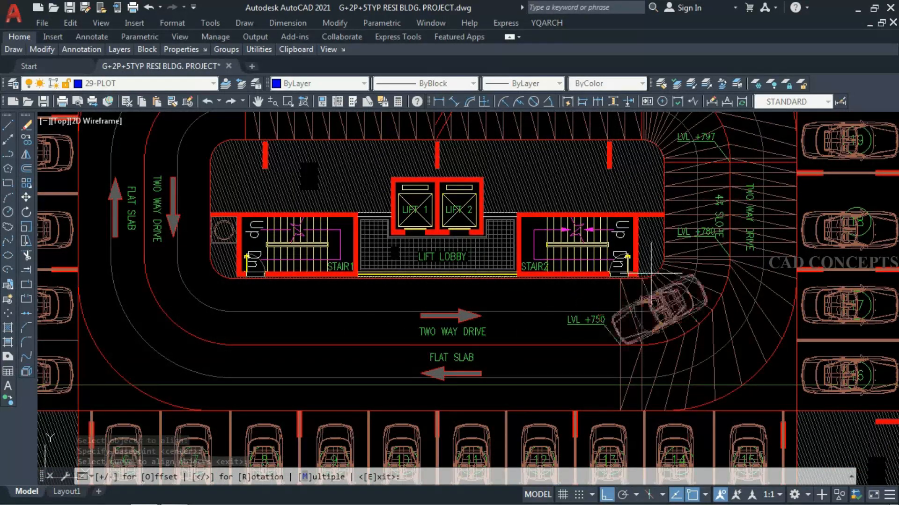
middle_drag(679, 187, 682, 222)
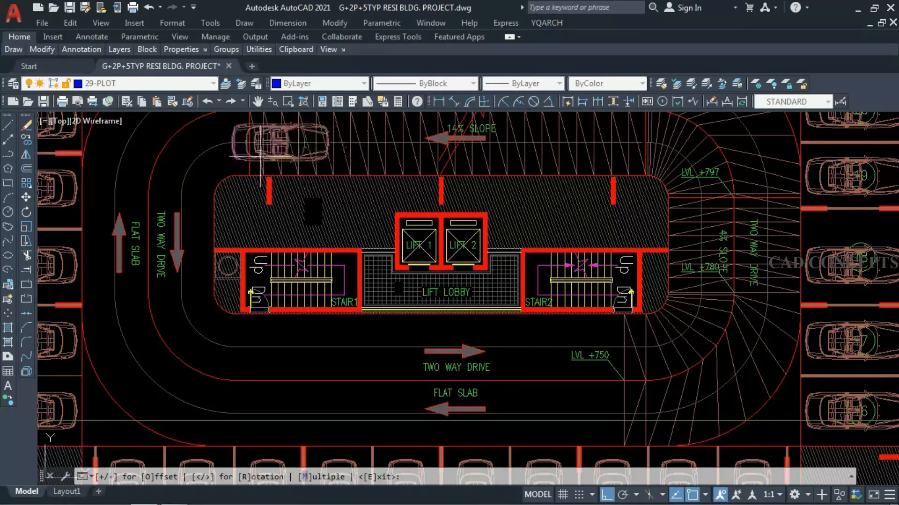
key(Escape)
- Run OA again on the same car with a basepoint at its centre, aligning it along the outer driveway curve
scroll(178, 215, down, 2)
scroll(103, 276, down, 2)
text(oa)
key(Return)
scroll(102, 278, up, 2)
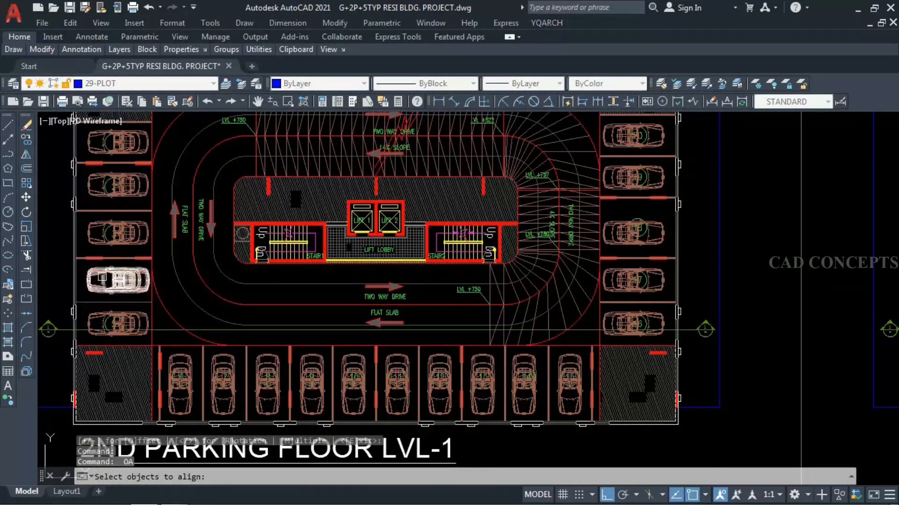
click(117, 282)
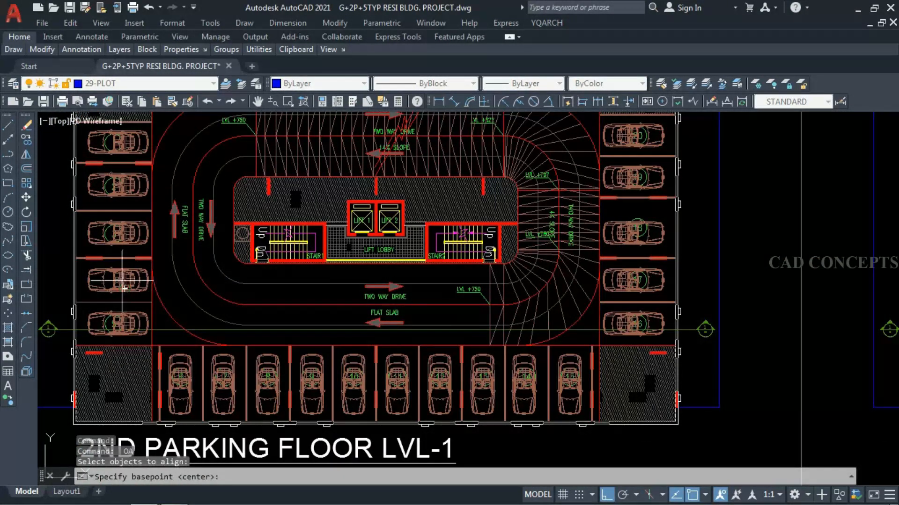
click(121, 280)
click(165, 294)
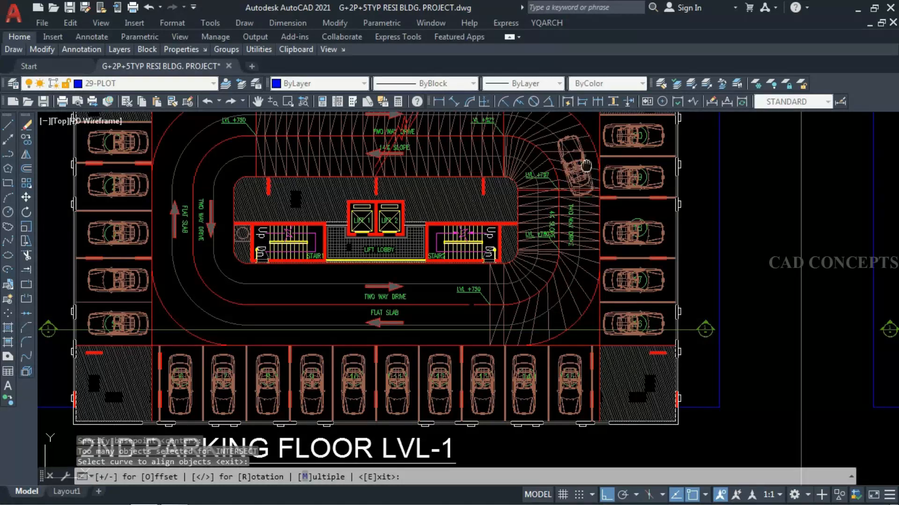
scroll(574, 122, up, 2)
scroll(584, 219, down, 2)
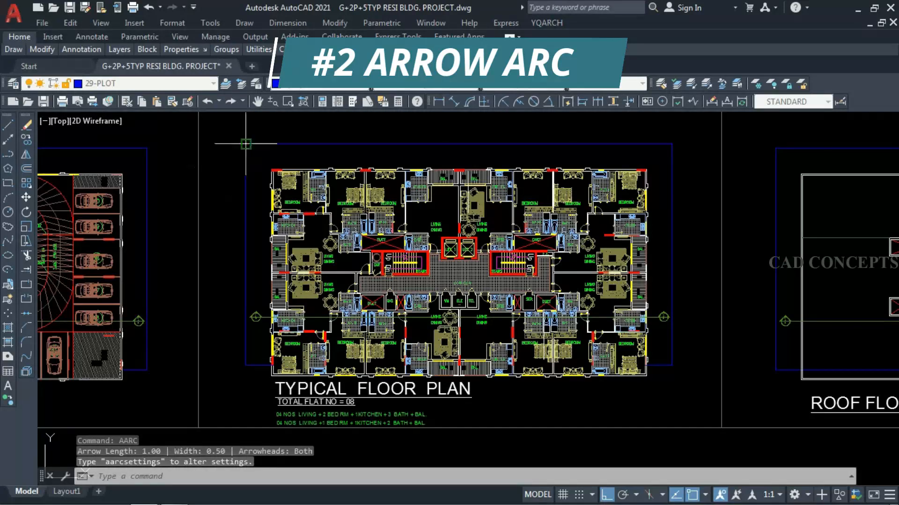
- Try an AARC arrow arc around the north-west corner of the typical floor plan's blue plot boundary
scroll(245, 144, up, 4)
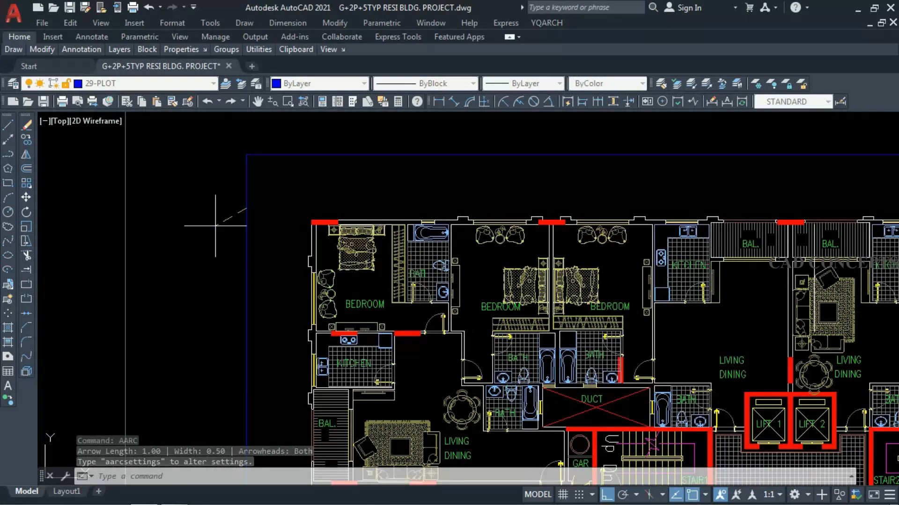
scroll(220, 227, down, 4)
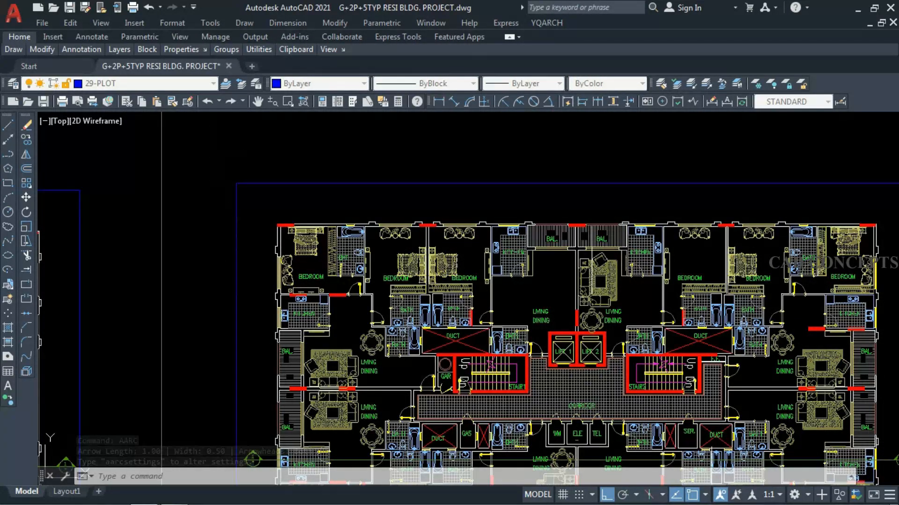
click(274, 179)
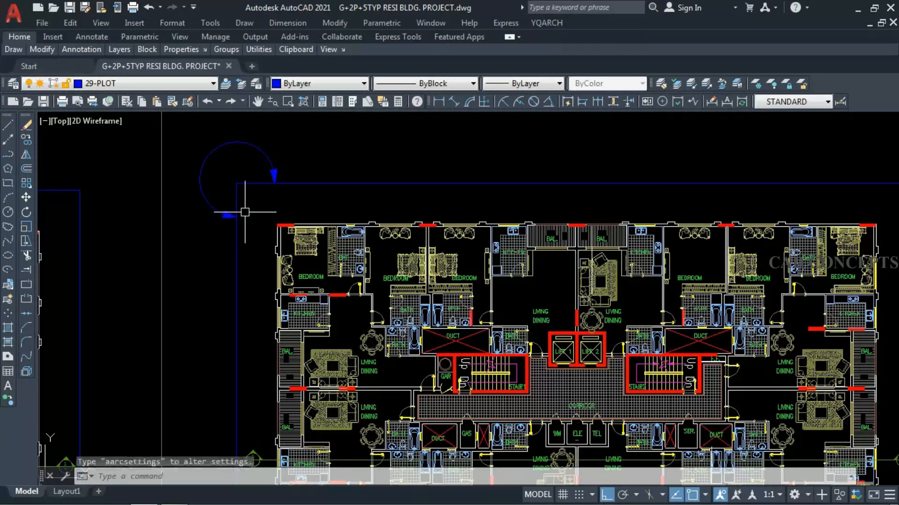
- Set the object colour to Green and undo the arrow arc at the plot's north-west corner
scroll(199, 179, up, 4)
click(198, 185)
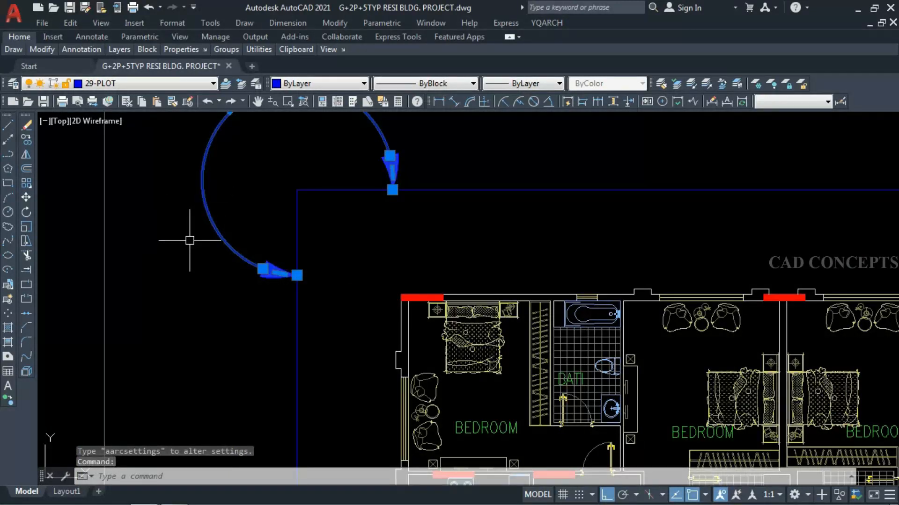
key(Escape)
click(318, 83)
click(301, 129)
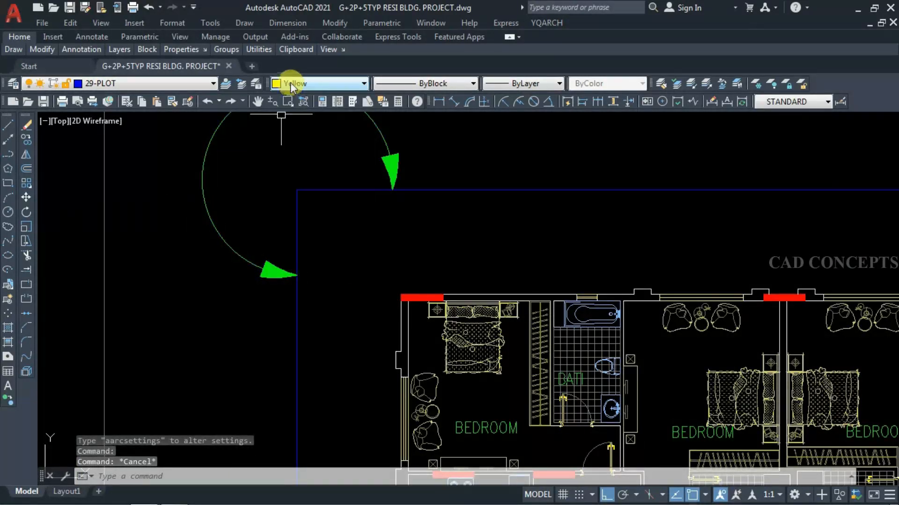
key(ctrl+z)
key(Escape)
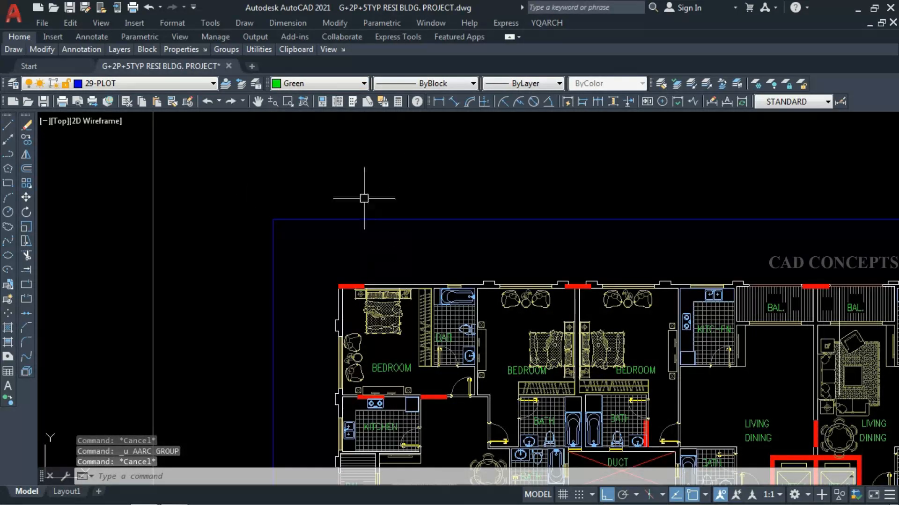
- Draw the arrow arc again in green with AARC, spanning the two plot lines outside the north-west corner
scroll(260, 208, down, 5)
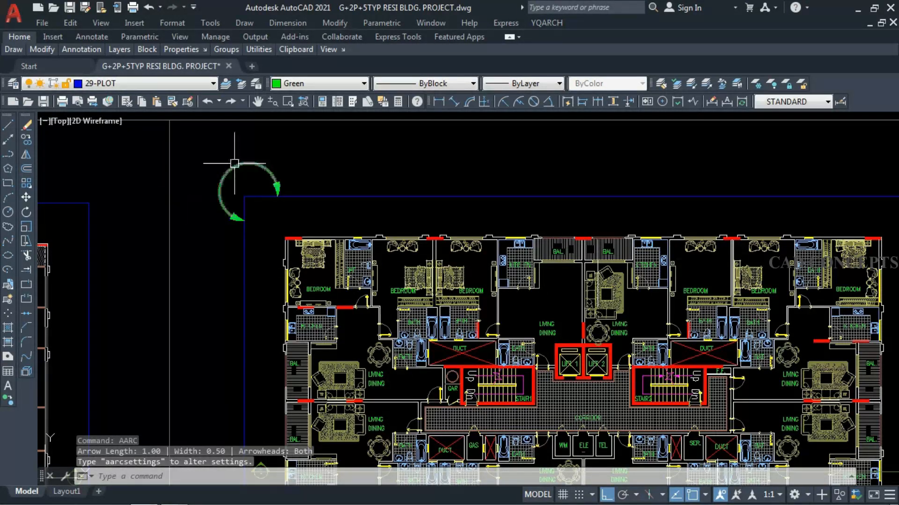
scroll(243, 164, up, 5)
scroll(210, 251, down, 2)
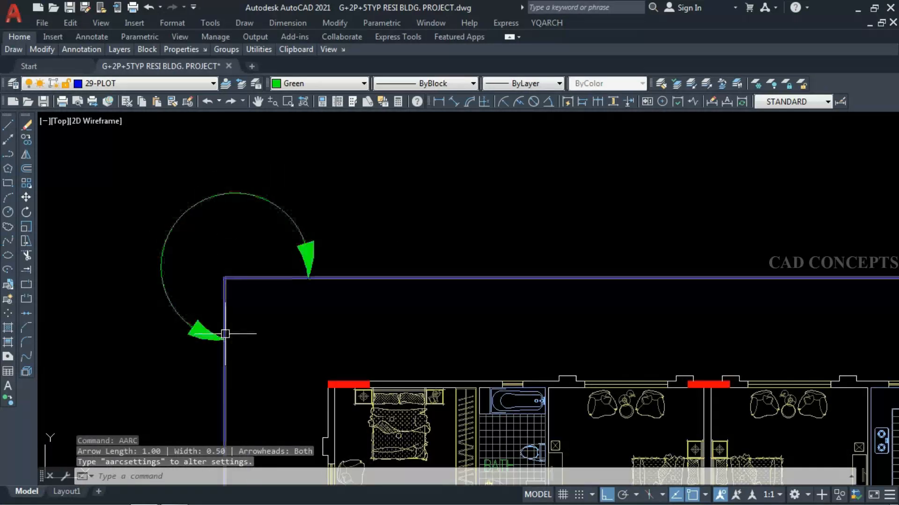
- Mirror the green arrow arc to the north-east plot corner about a vertical line through the north boundary's midpoint, keeping the source
scroll(128, 189, down, 3)
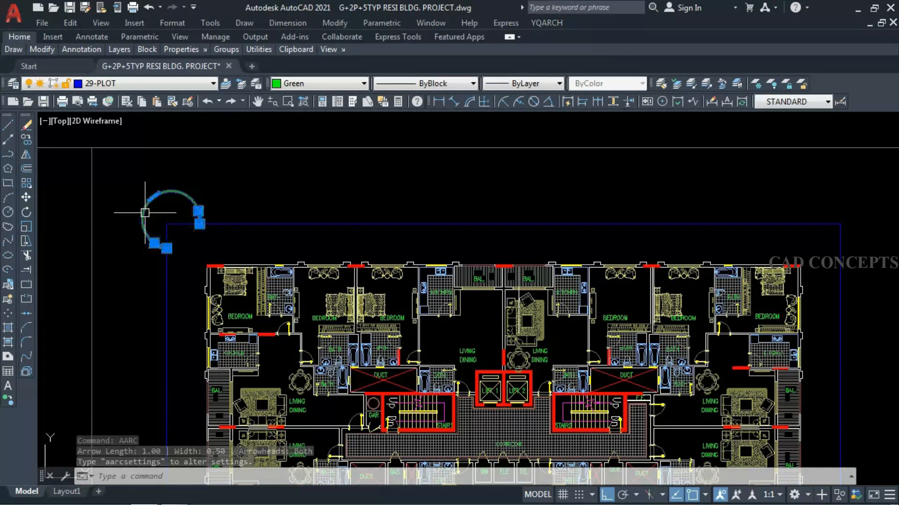
text(mi)
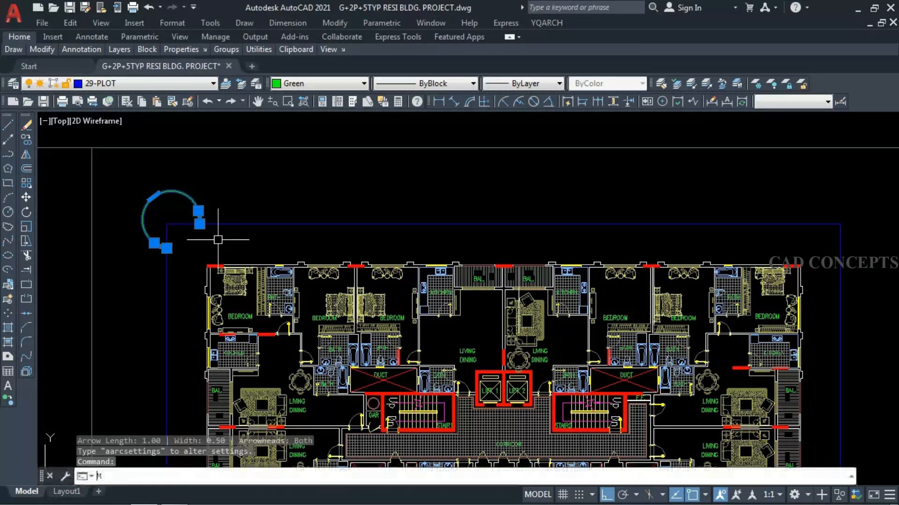
key(Return)
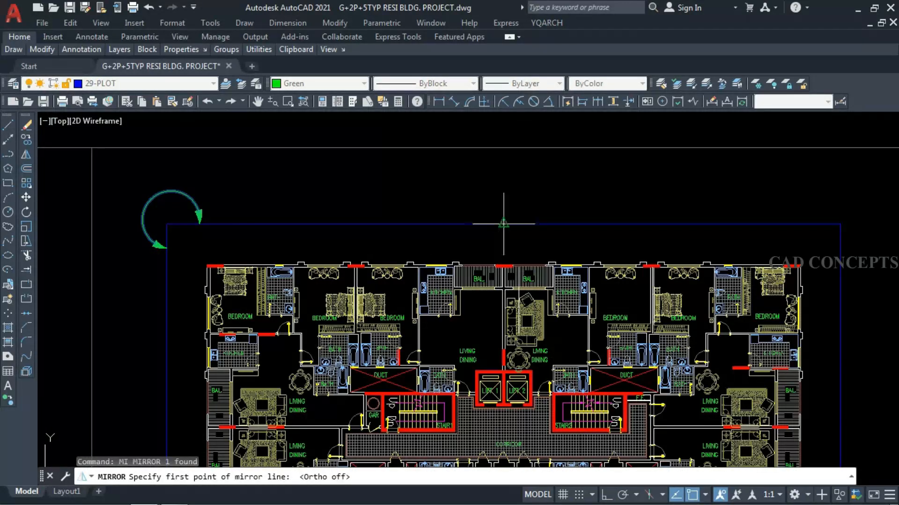
click(503, 223)
key(F8)
click(495, 185)
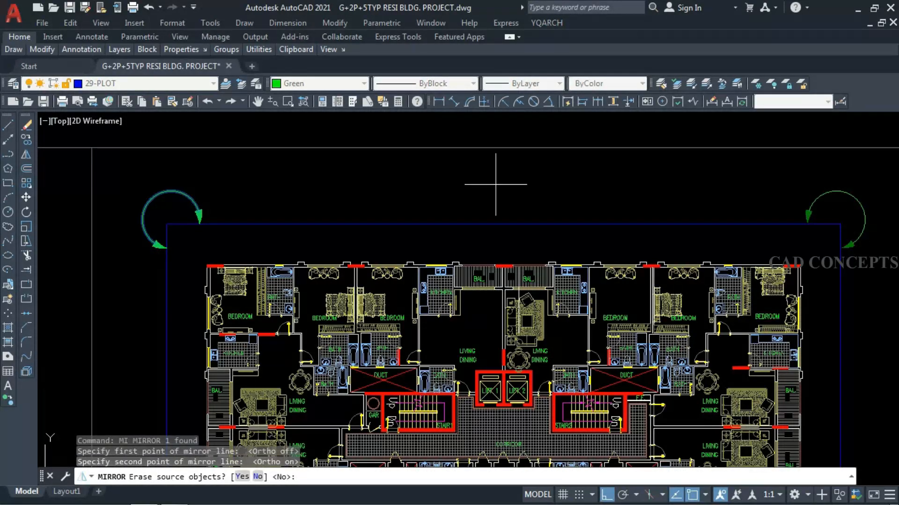
text(n)
key(Return)
scroll(495, 184, down, 2)
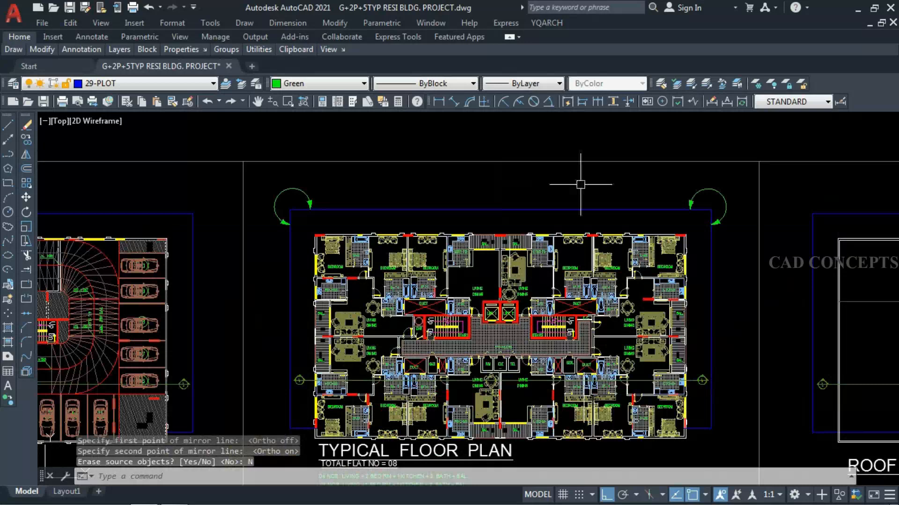
click(692, 186)
click(676, 196)
click(689, 191)
key(Escape)
- Mirror both northern arrow arcs to the southern plot corners about a horizontal line through the west boundary's midpoint, keeping the sources
click(710, 187)
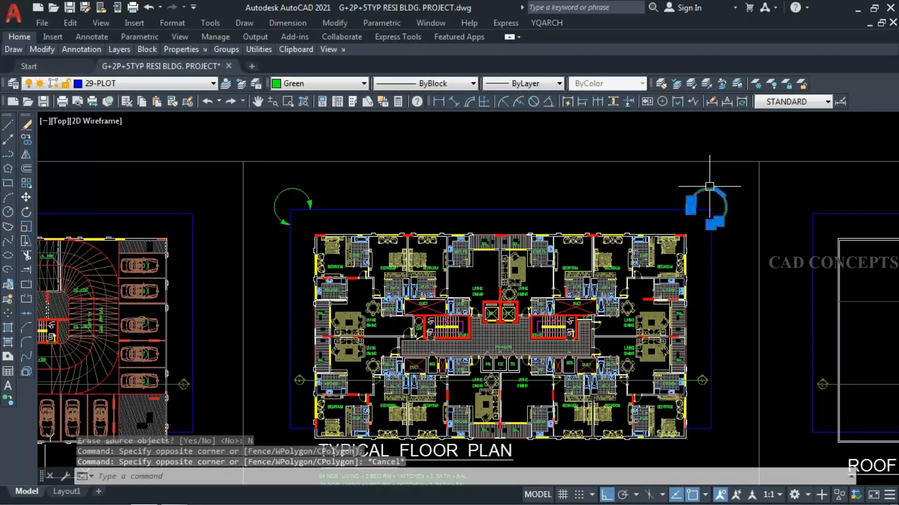
click(306, 194)
text(mi)
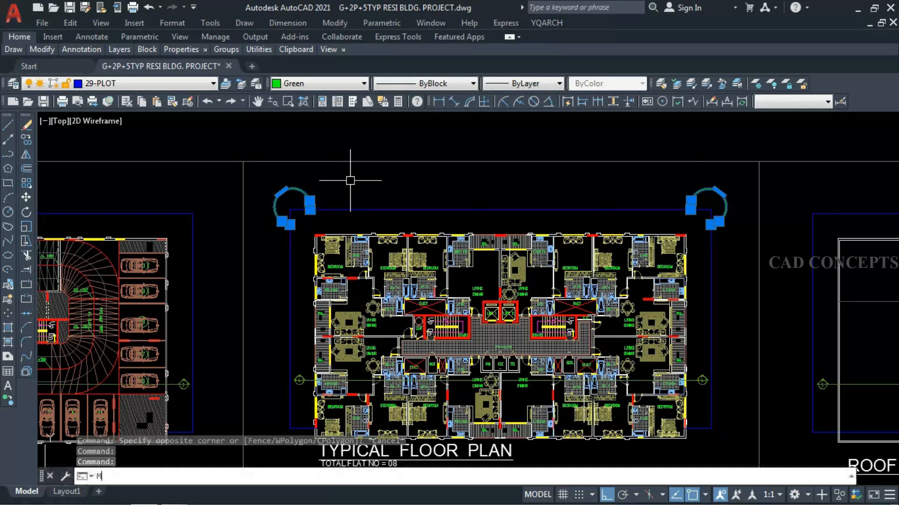
key(Return)
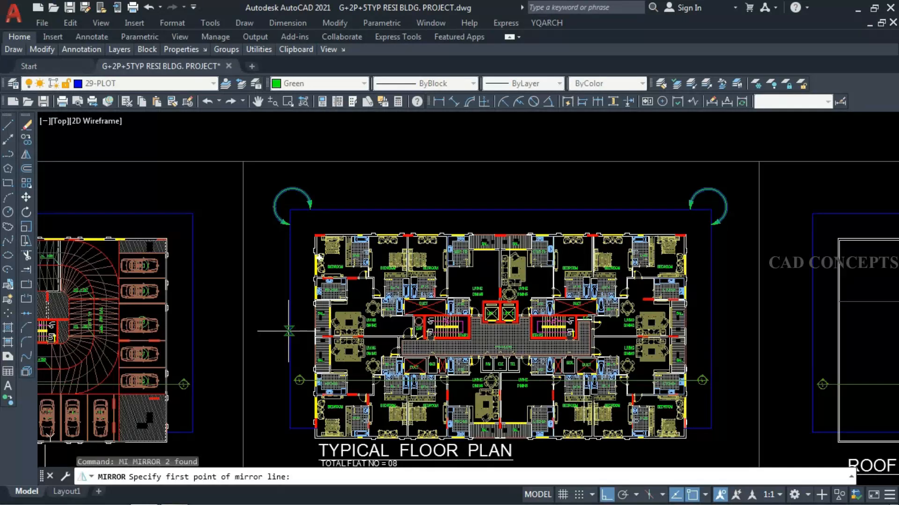
click(289, 324)
click(281, 324)
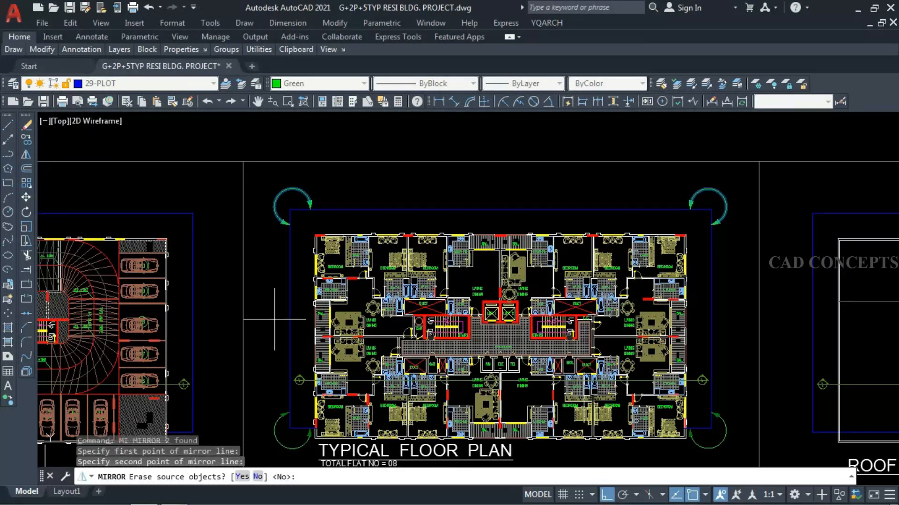
text(n)
key(Return)
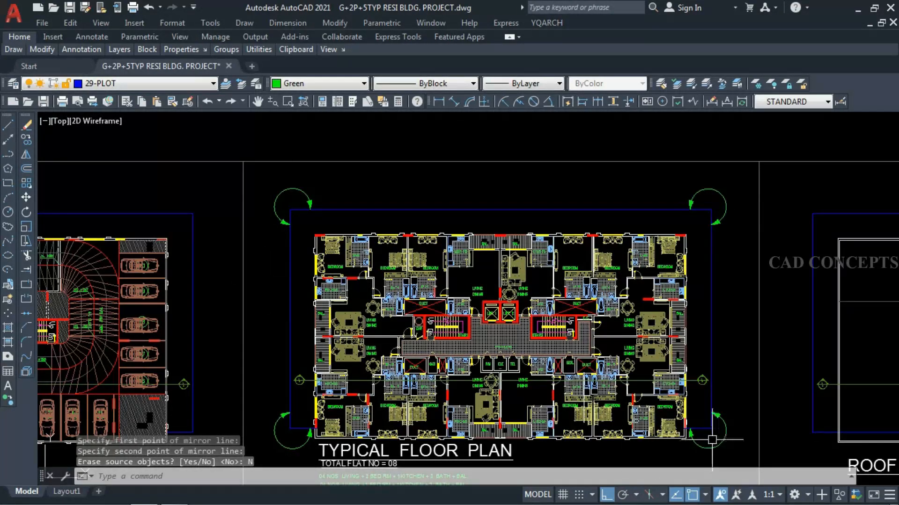
- Run AARCSETTINGS to open the arrow arc settings
scroll(280, 186, up, 6)
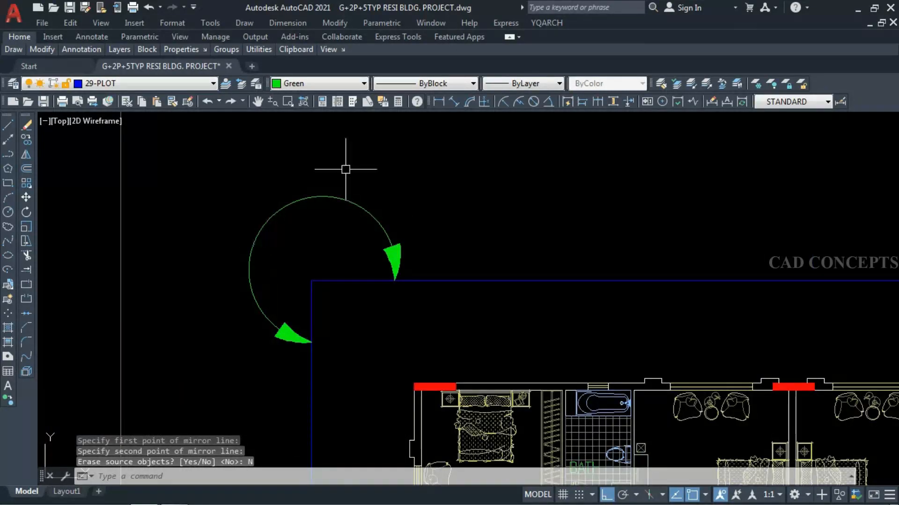
text(AARCH)
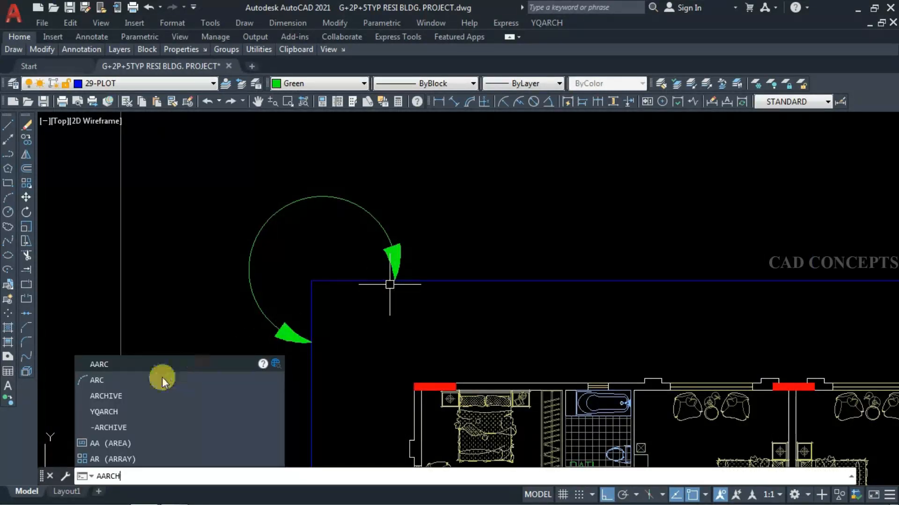
text(S)
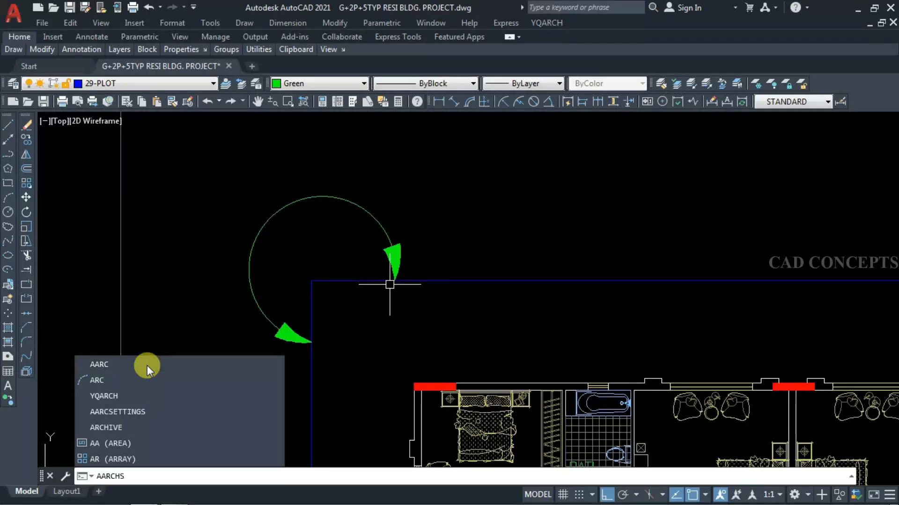
click(128, 415)
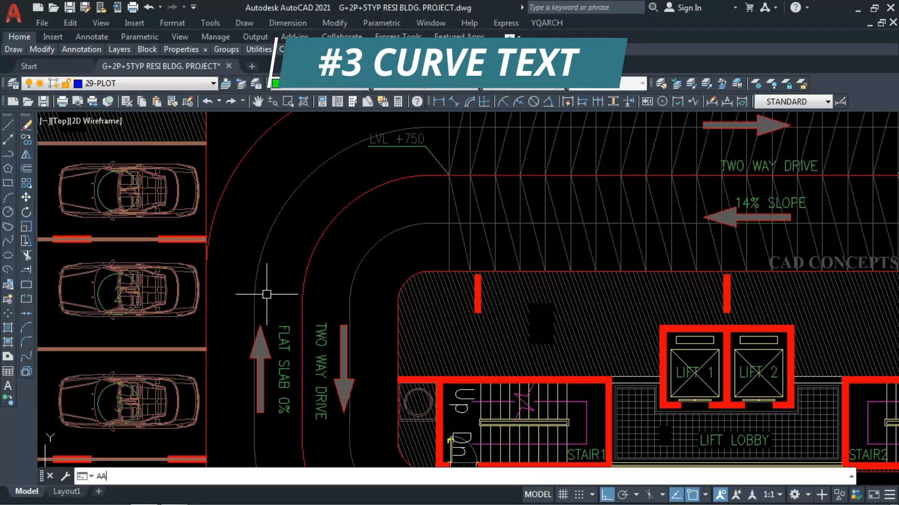
- Run CURVETEXT on the FLAT SLAB 0% label, placing it along the outer grey driveway curve at the north-west bend
text(A)
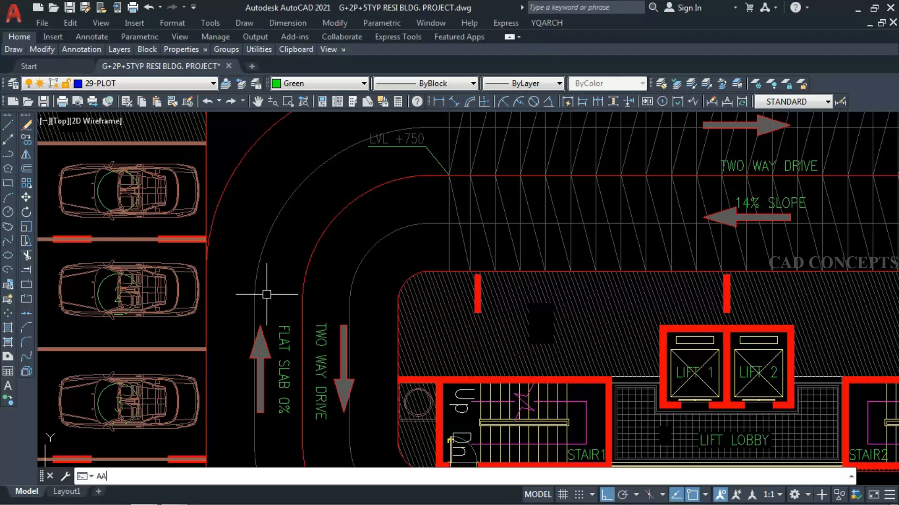
key(Escape)
text(CURVETEXT)
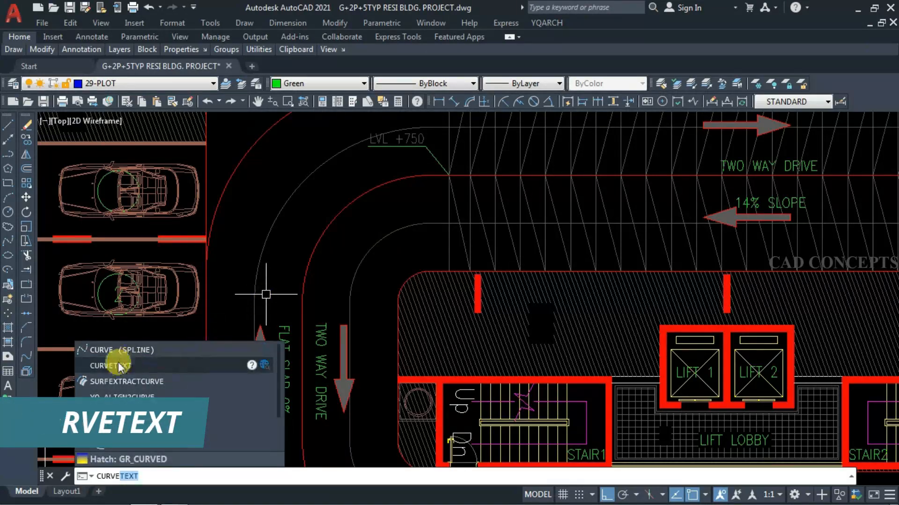
click(226, 365)
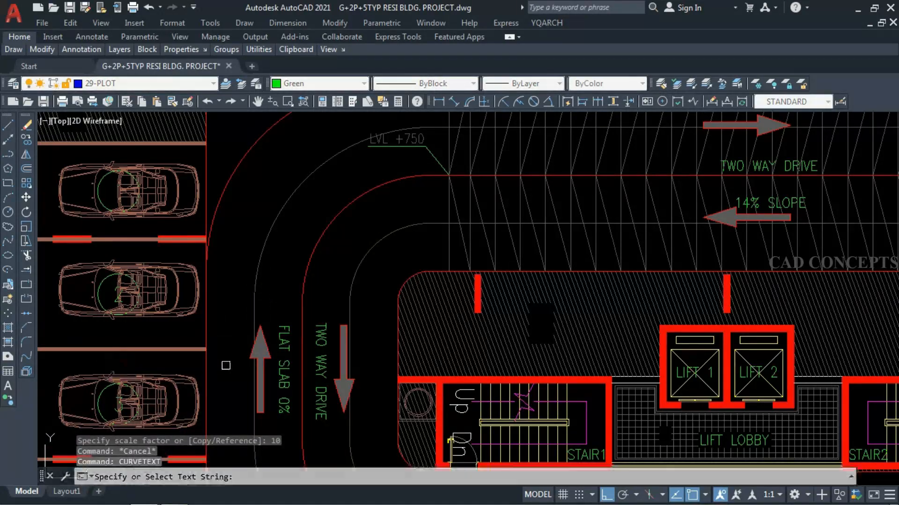
click(286, 375)
click(270, 252)
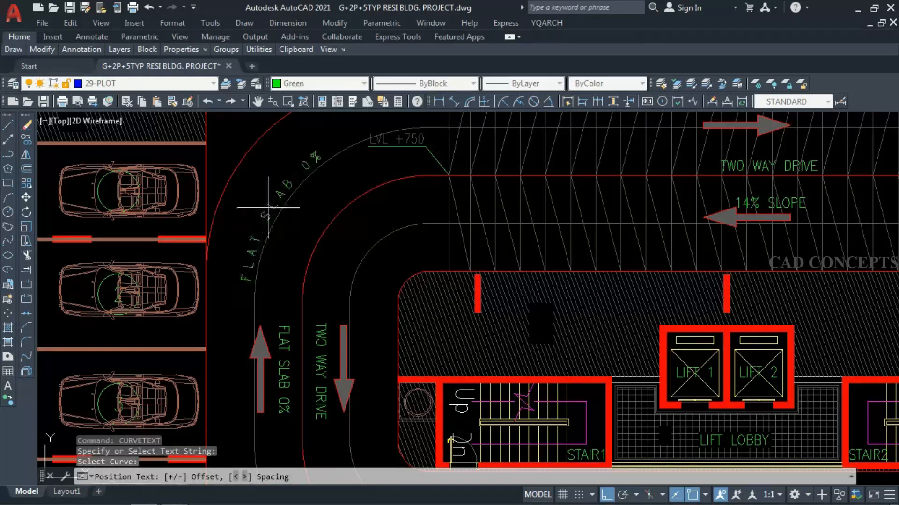
middle_drag(301, 160, 301, 163)
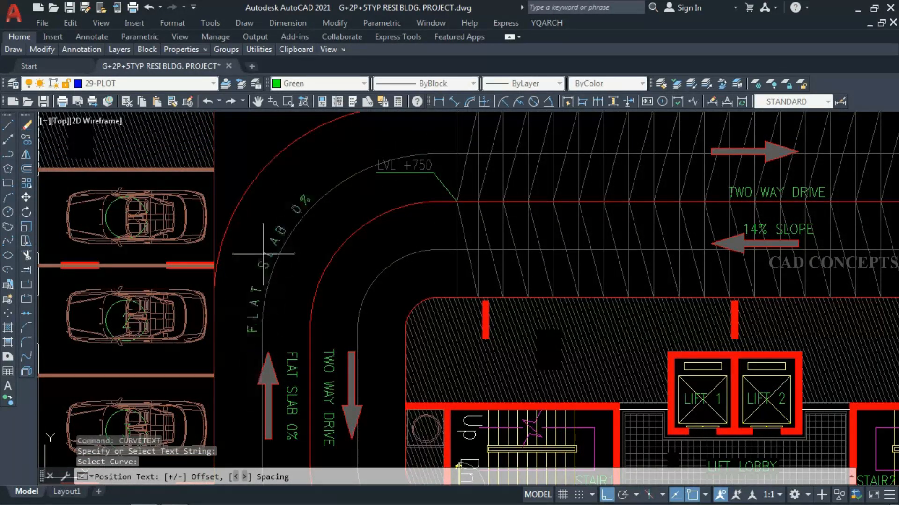
click(287, 185)
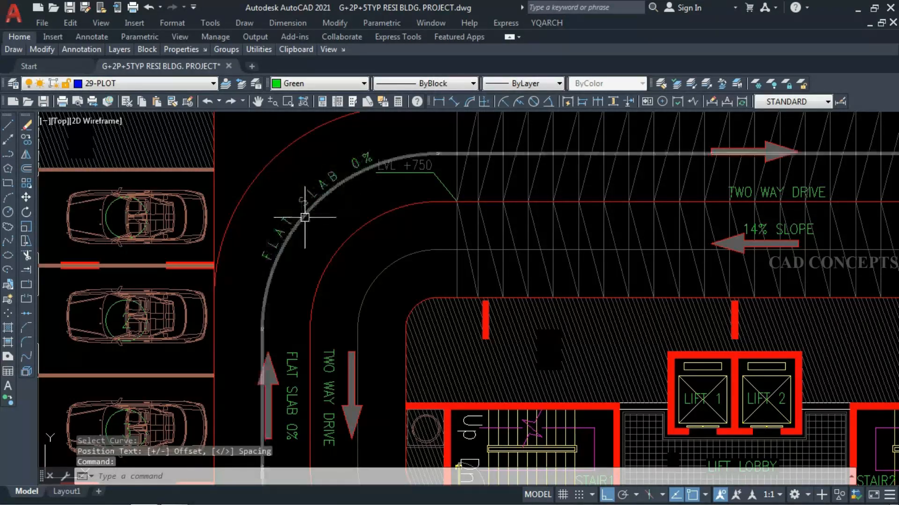
- Repeat CURVETEXT with the TWO WAY DRIVE label, placing it along the inner grey driveway curve
key(Return)
click(329, 375)
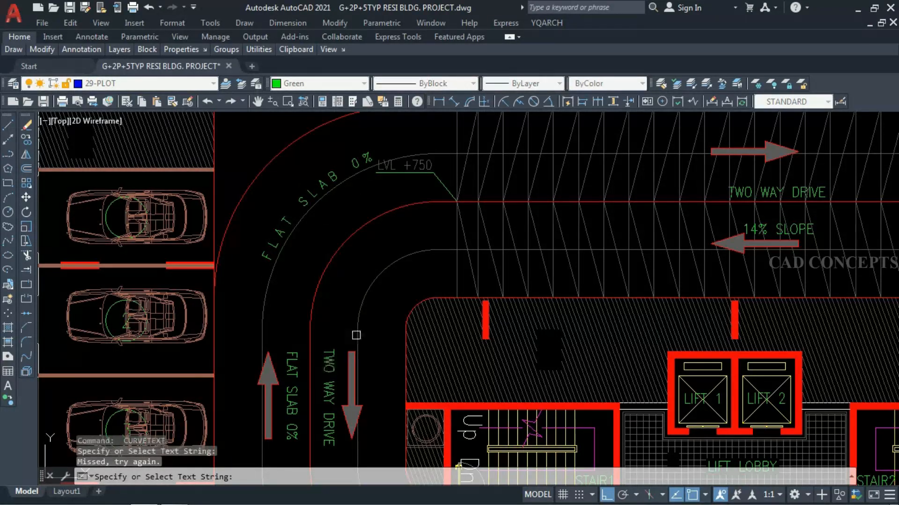
click(331, 359)
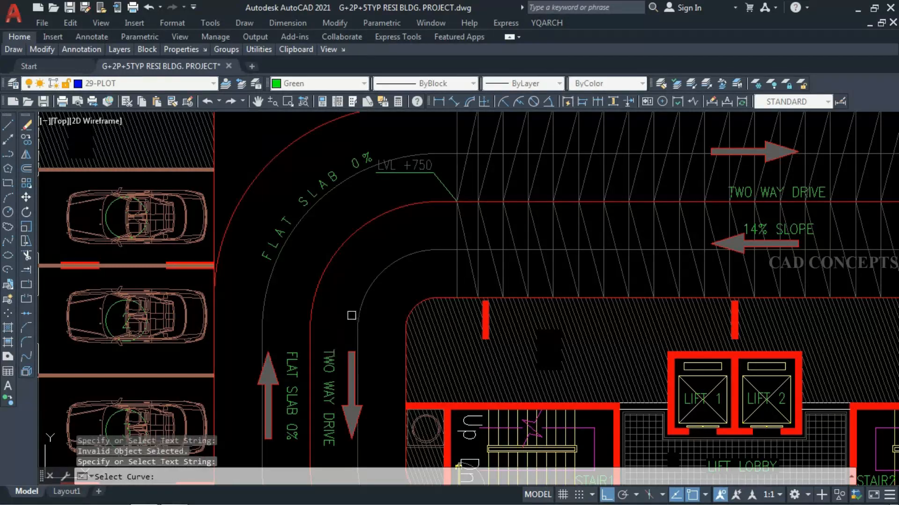
click(357, 318)
scroll(368, 277, up, 2)
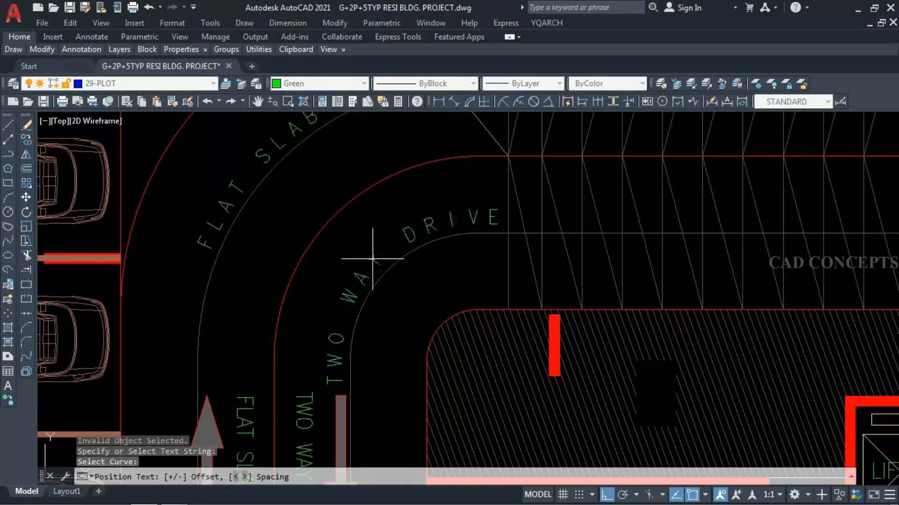
scroll(304, 257, down, 4)
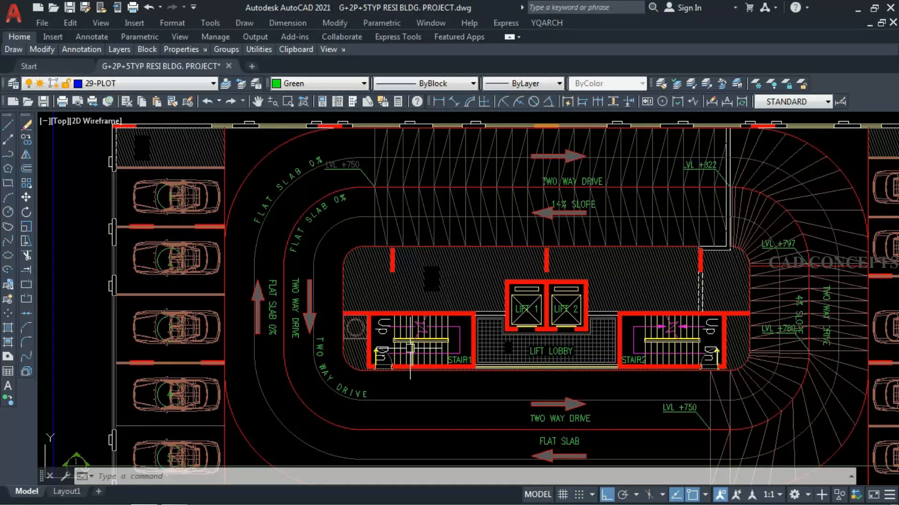
- Copy the north-west BEDROOM label of the typical floor plan to just below the north-west arrow arc, outside the plot boundary
scroll(410, 349, down, 8)
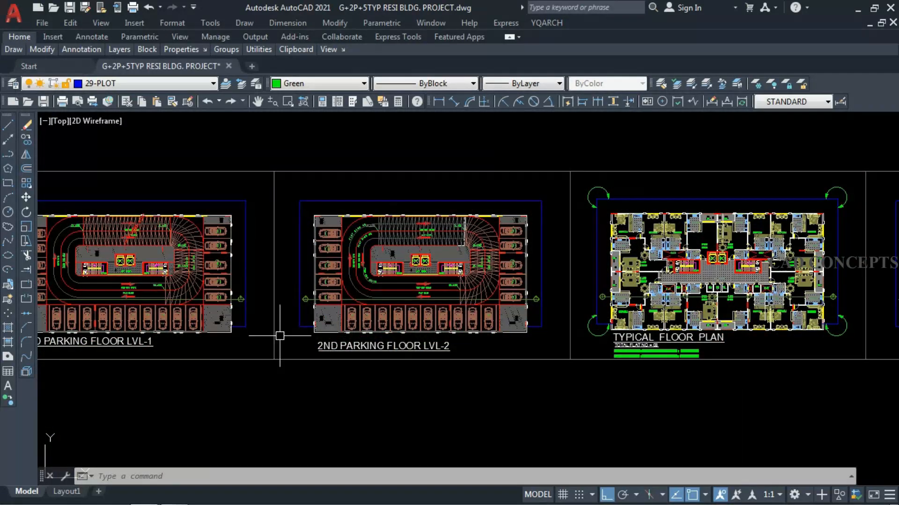
scroll(520, 215, up, 5)
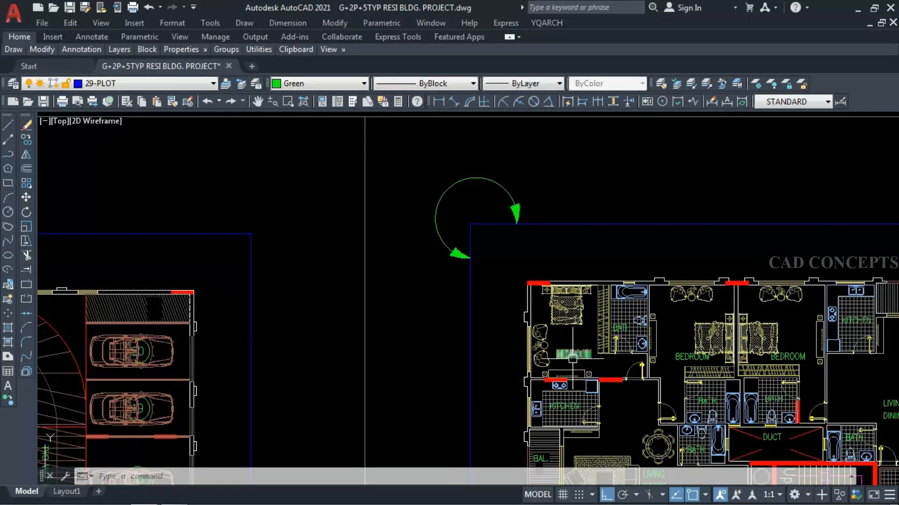
text(co)
key(Return)
click(552, 355)
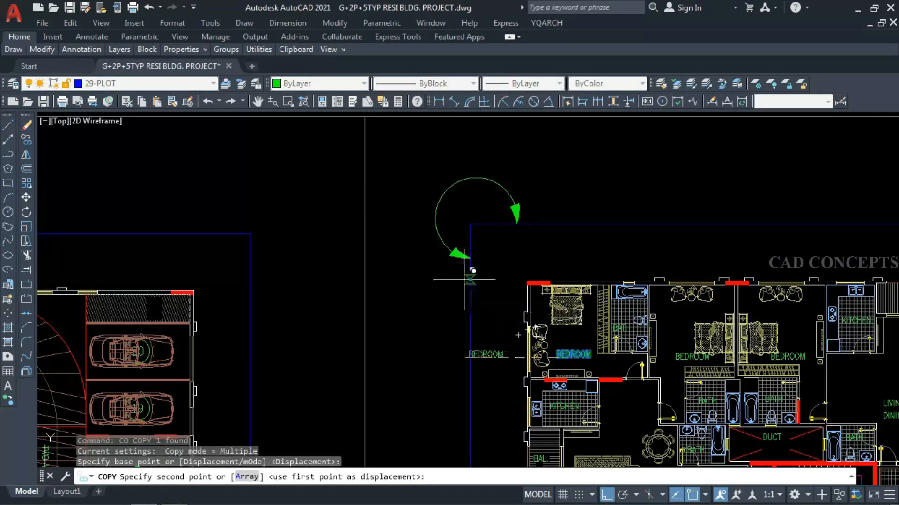
key(F8)
click(429, 272)
key(Escape)
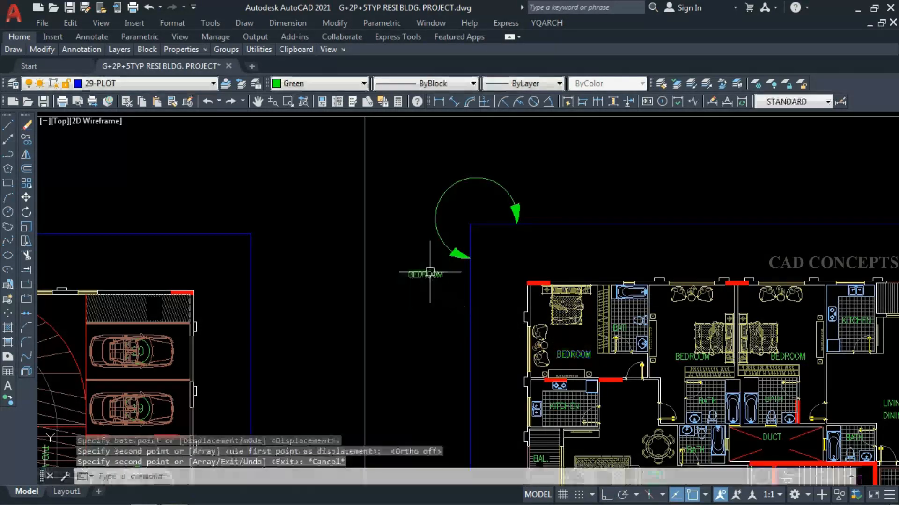
- Change the copied label's text to PLOT LIMIT
double_click(429, 274)
scroll(421, 267, up, 5)
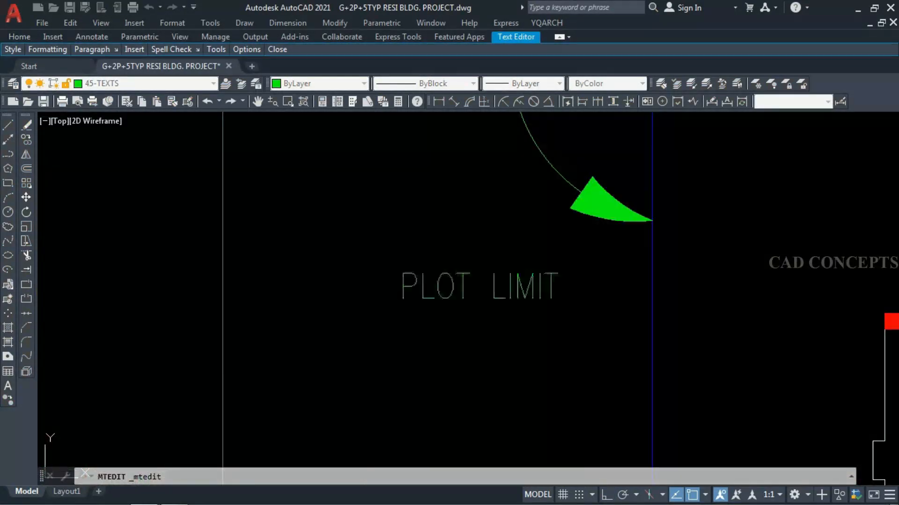
click(410, 355)
scroll(409, 355, down, 4)
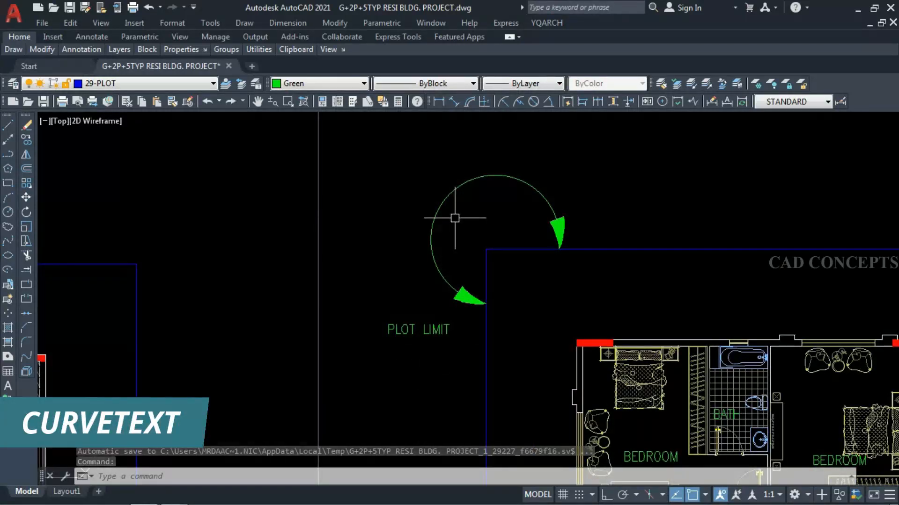
- Run CURVETEXT on the PLOT LIMIT label, placing it along the inside of the north-west arrow arc
text(CURVE)
click(114, 360)
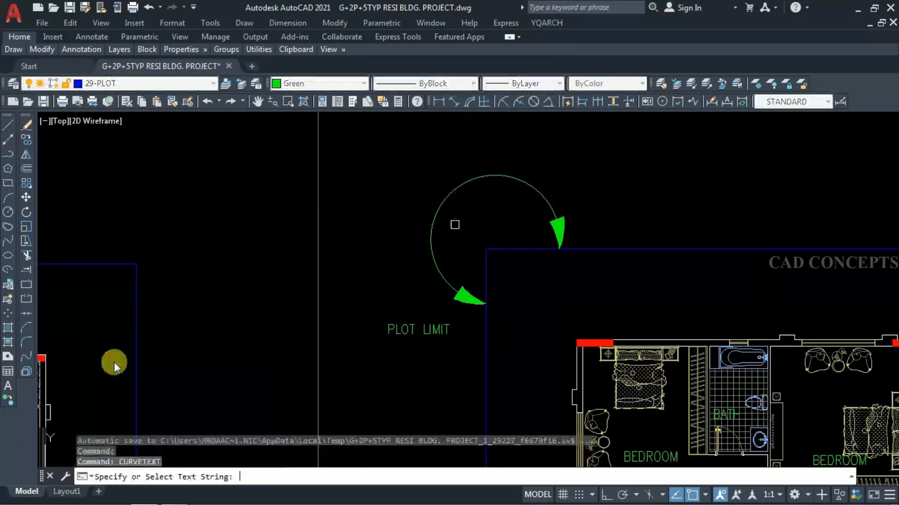
click(428, 331)
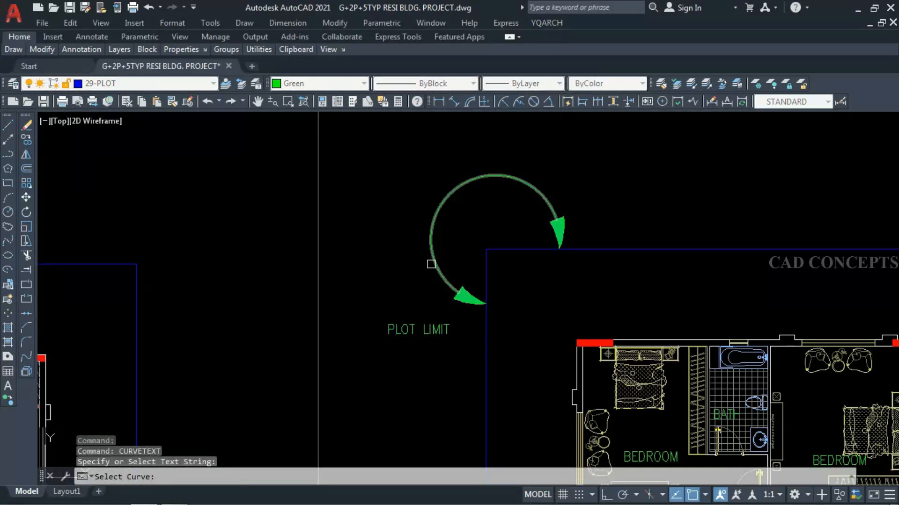
click(432, 260)
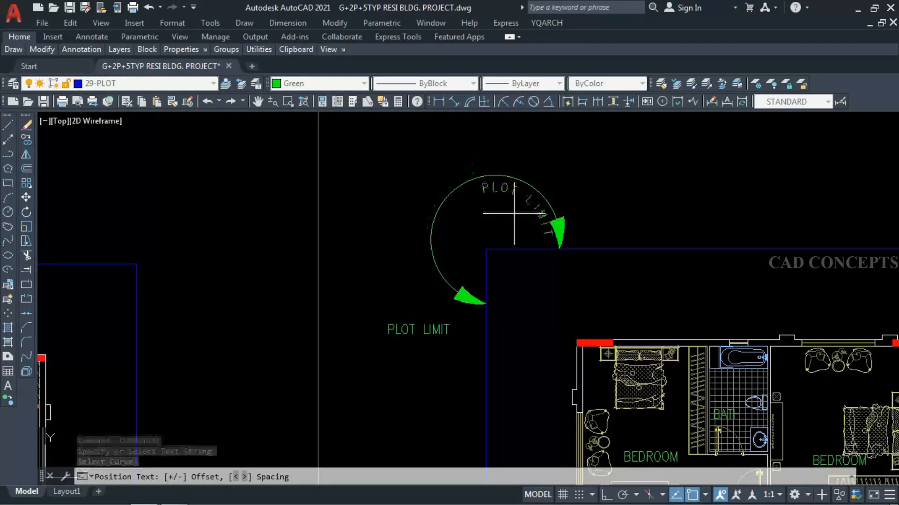
click(469, 218)
scroll(447, 238, up, 2)
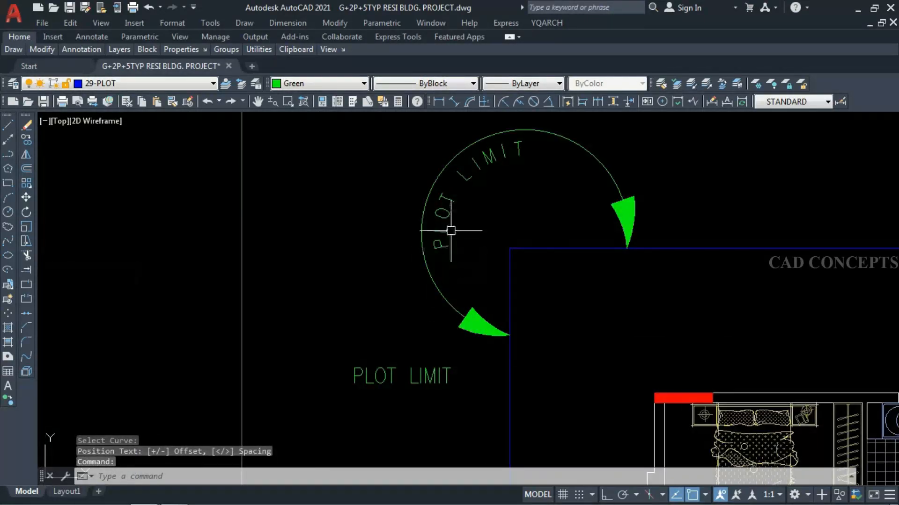
- Repeat CURVETEXT with the PLOT LIMIT label, placing it along the inside of the north-east arrow arc
scroll(528, 158, down, 2)
key(Return)
click(436, 312)
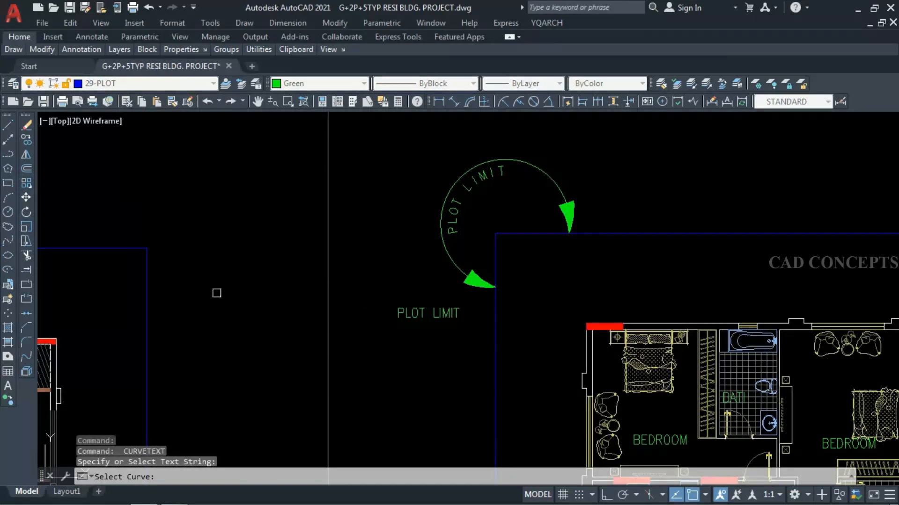
scroll(216, 294, down, 3)
scroll(590, 300, up, 2)
click(746, 208)
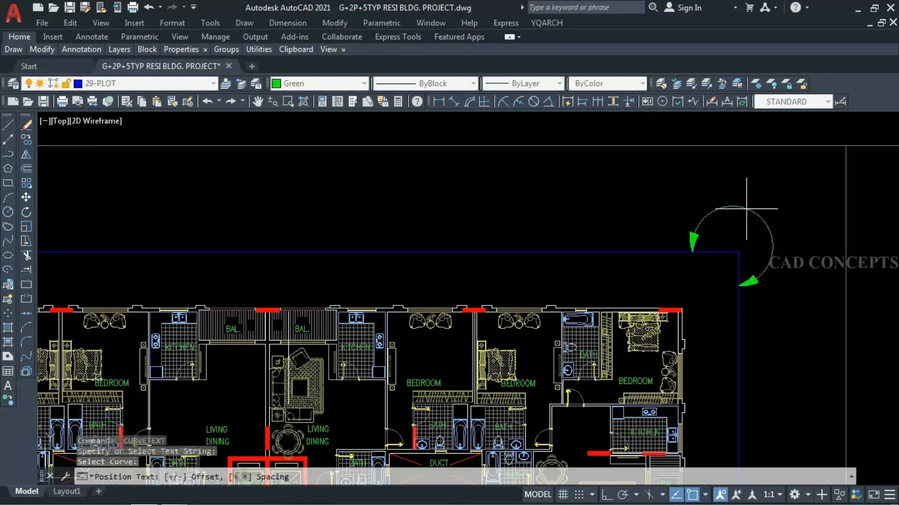
scroll(746, 209, up, 3)
click(772, 240)
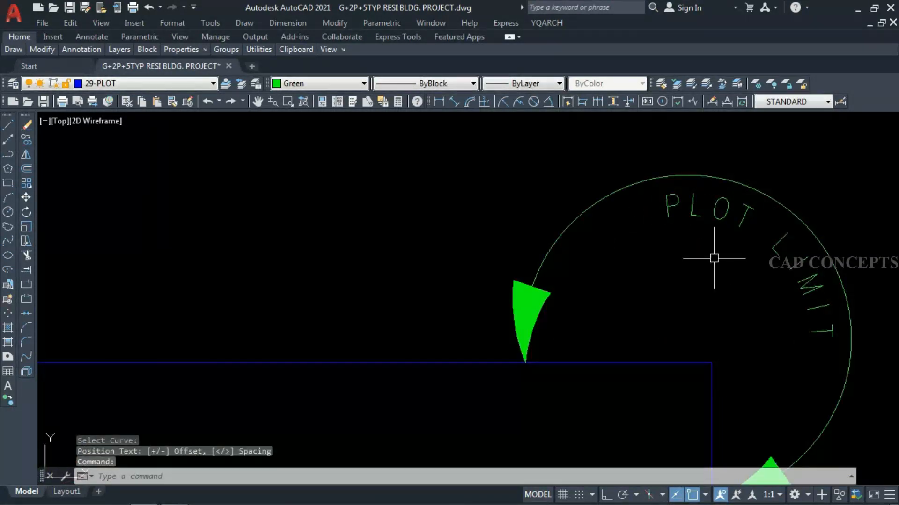
- Repeat CURVETEXT with the PLOT LIMIT label, placing it along the inside of the south-west arrow arc
scroll(713, 258, down, 5)
key(Return)
key(Return)
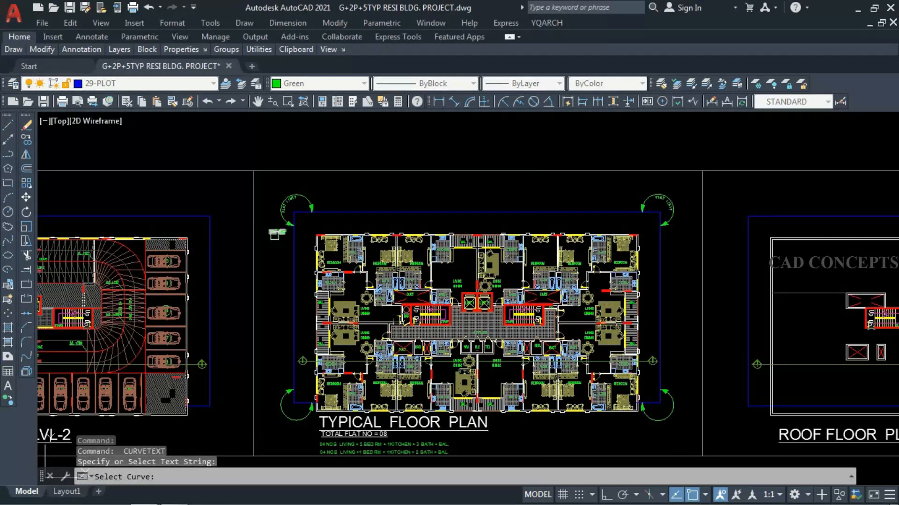
click(288, 418)
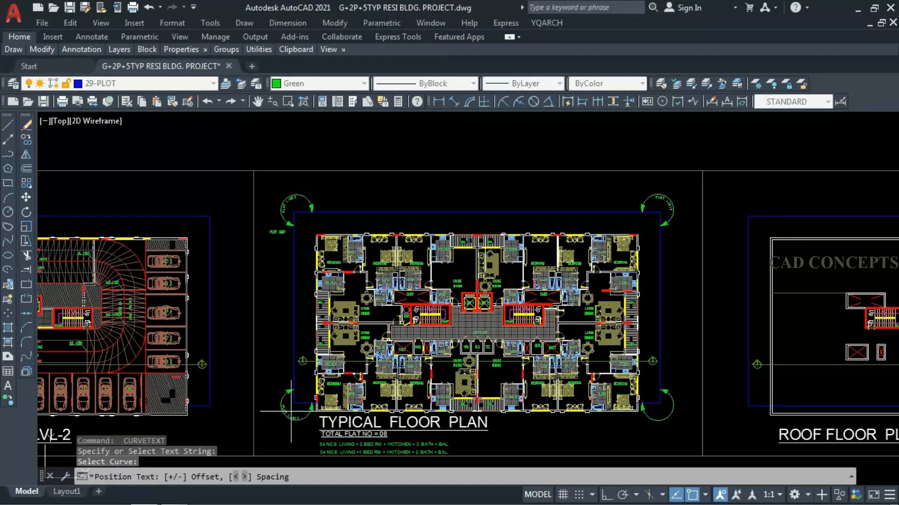
click(293, 411)
- Repeat CURVETEXT with the PLOT LIMIT label on the south-east arrow arc
key(Return)
key(Return)
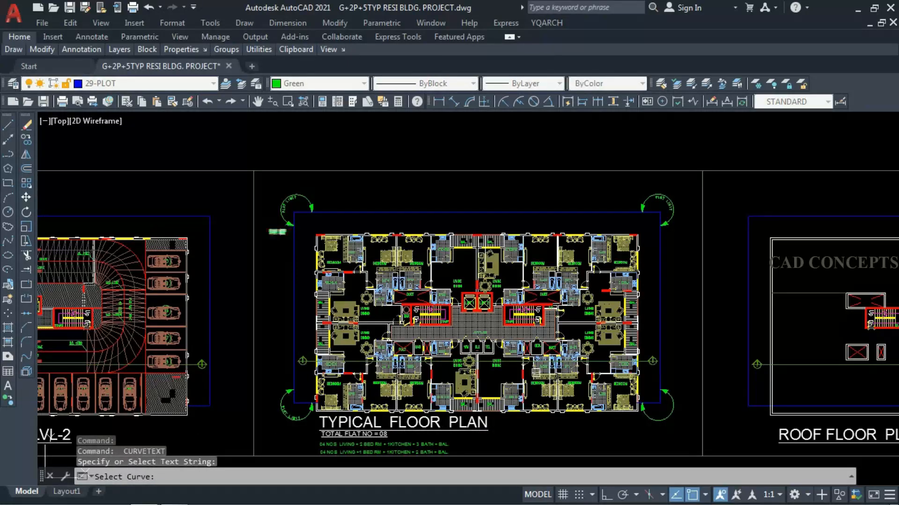
click(646, 416)
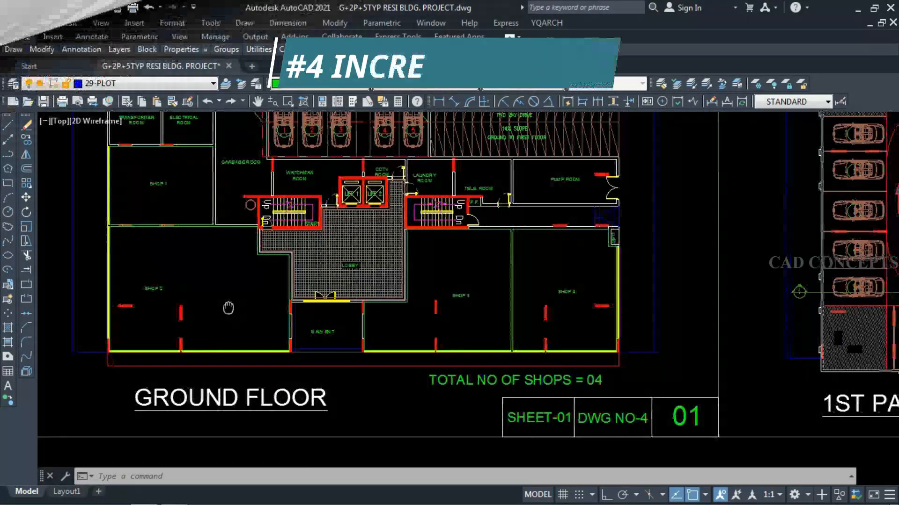
- Examine the row of drawing sheets and the ground floor's title strip with its sheet, drawing and serial numbers
scroll(137, 272, down, 6)
scroll(137, 273, down, 4)
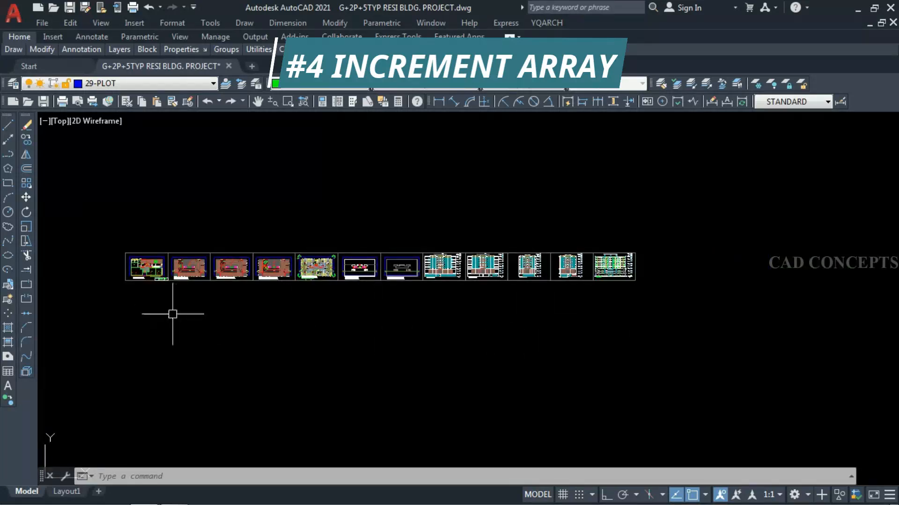
scroll(174, 291, up, 6)
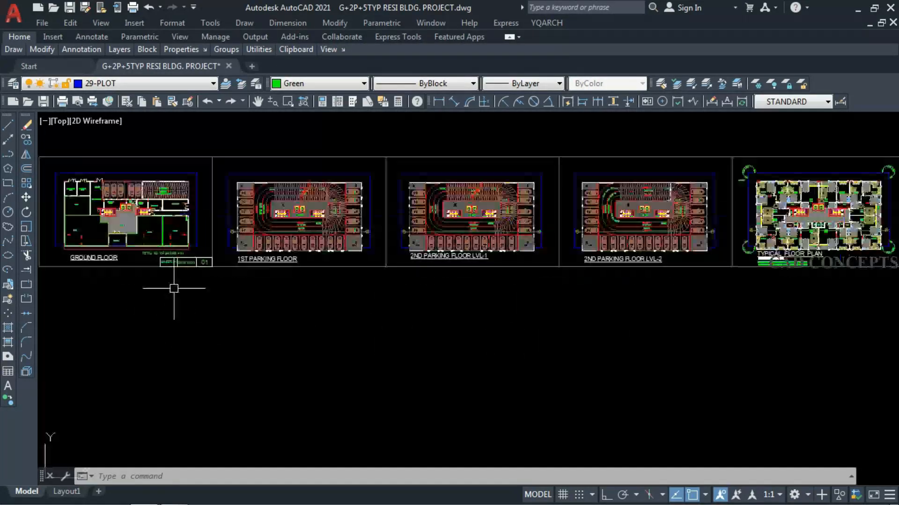
scroll(174, 289, up, 8)
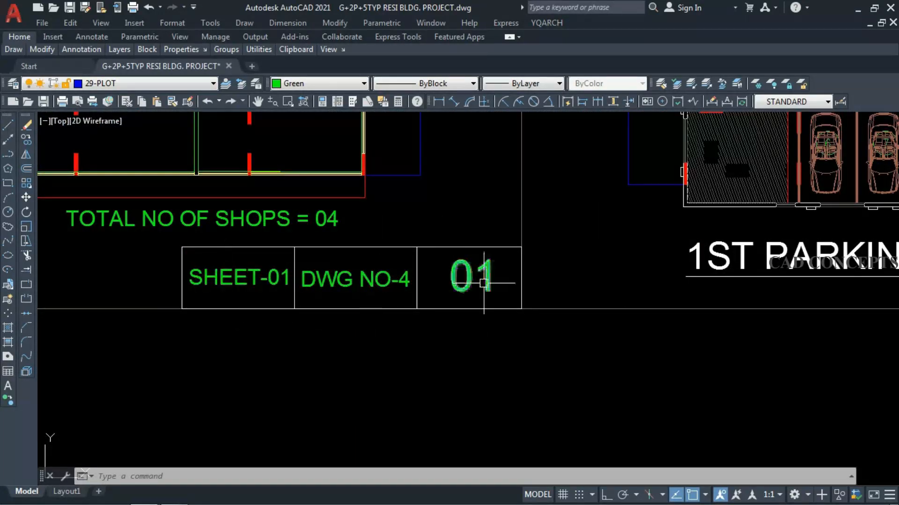
scroll(209, 295, down, 10)
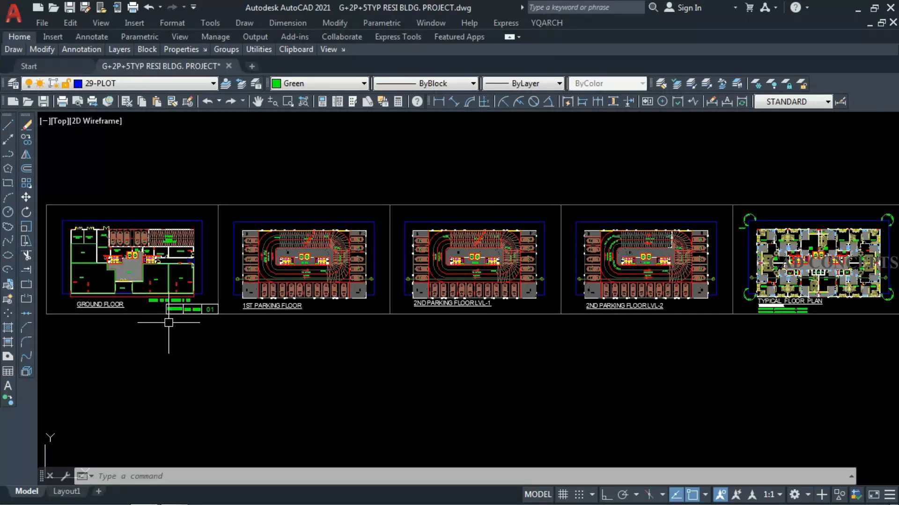
scroll(168, 321, down, 2)
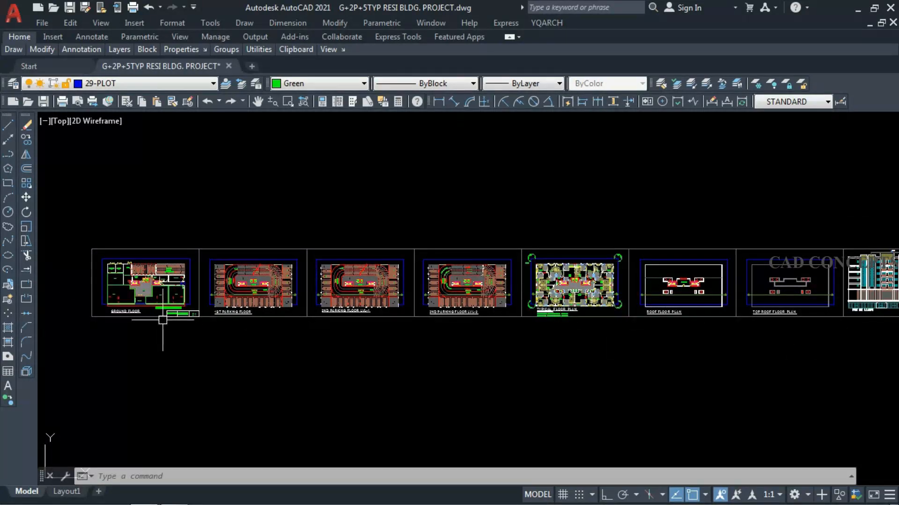
scroll(164, 314, up, 12)
click(195, 238)
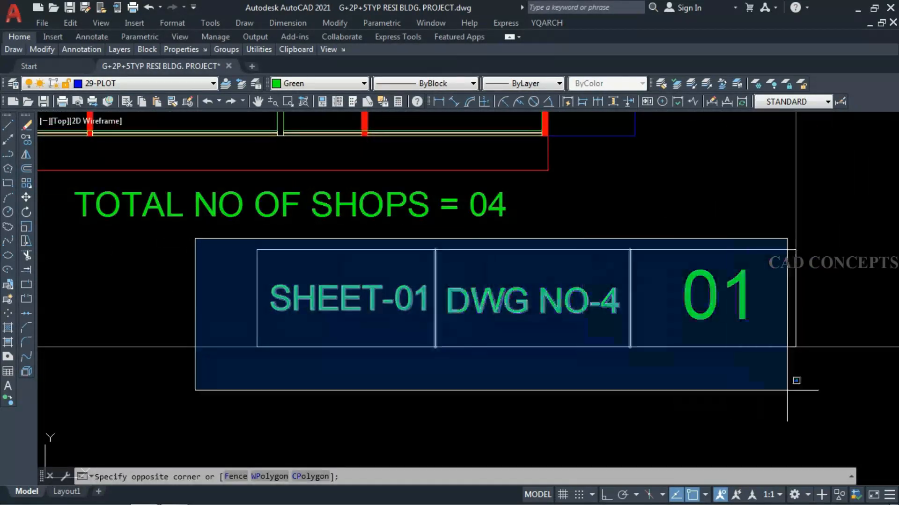
click(796, 380)
key(Escape)
key(Escape)
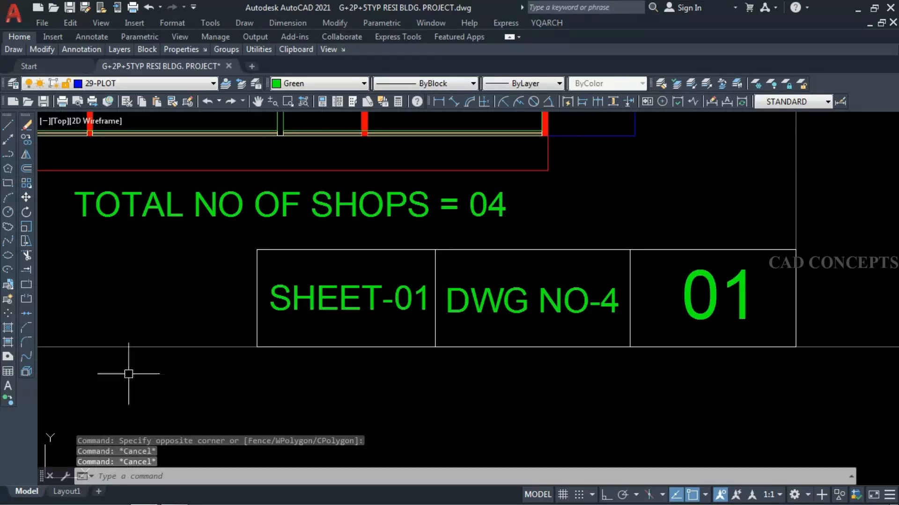
- Run INCARRAYD with increment 1 on the ground floor's whole title strip, using the strip's lower-right corner as base point
scroll(128, 374, down, 2)
text(INCARR)
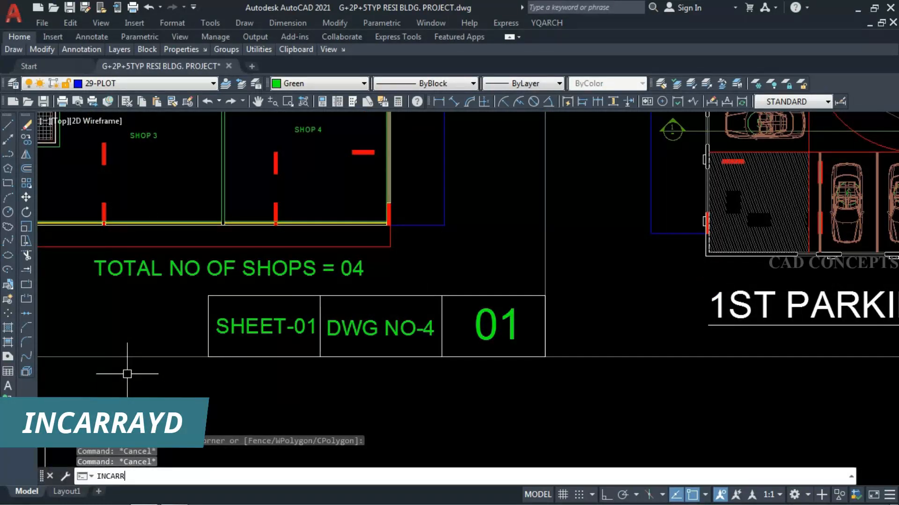
key(Return)
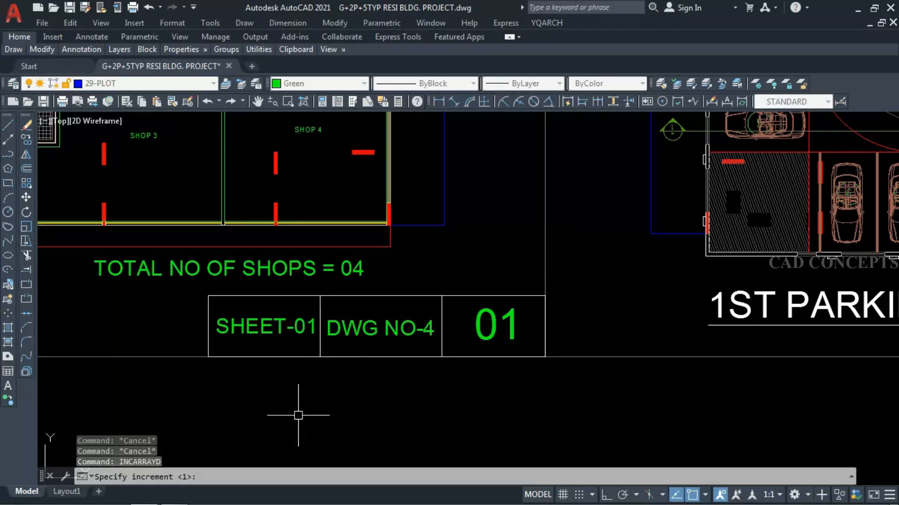
key(Return)
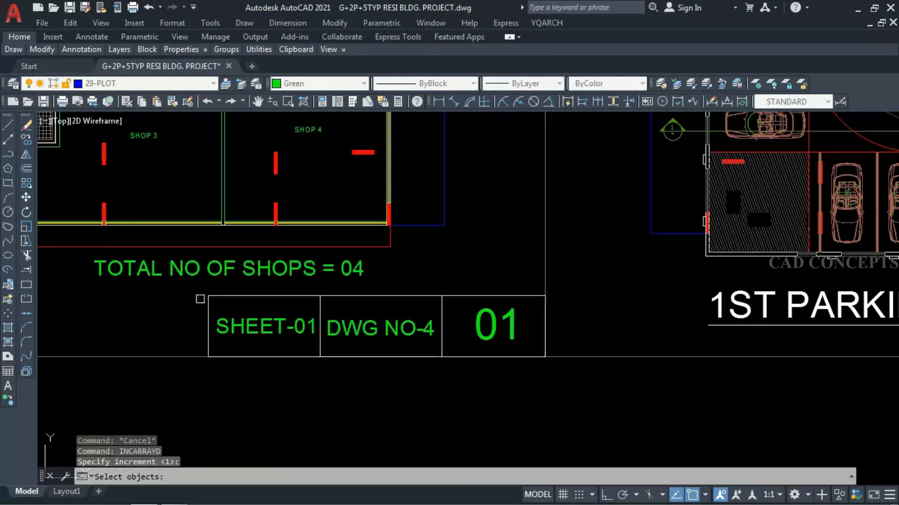
click(199, 288)
click(582, 361)
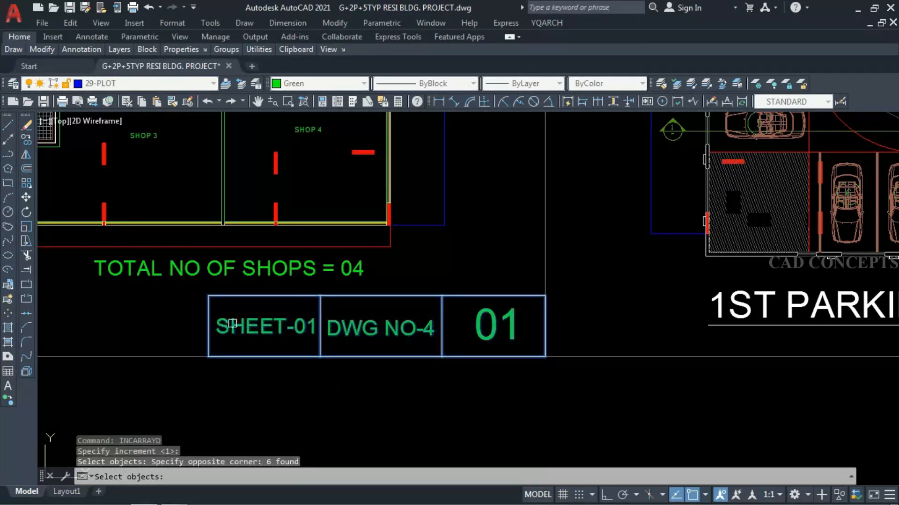
key(Return)
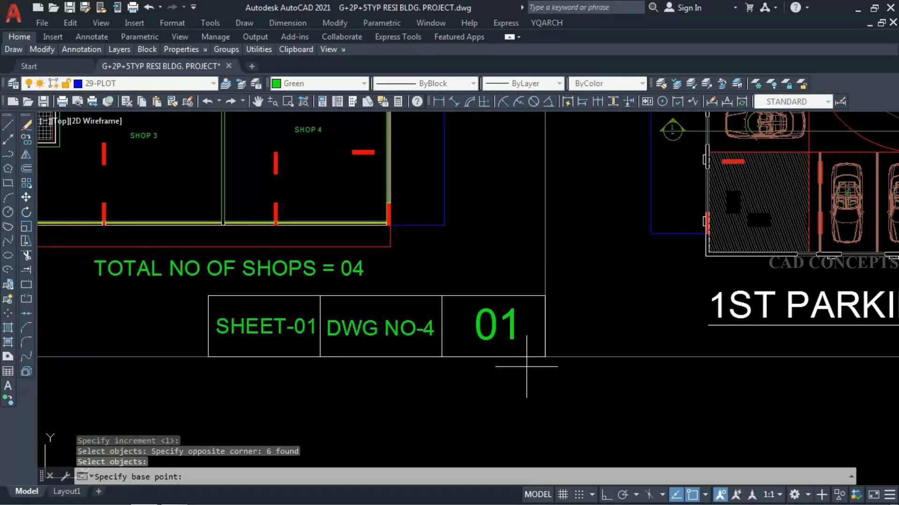
click(545, 357)
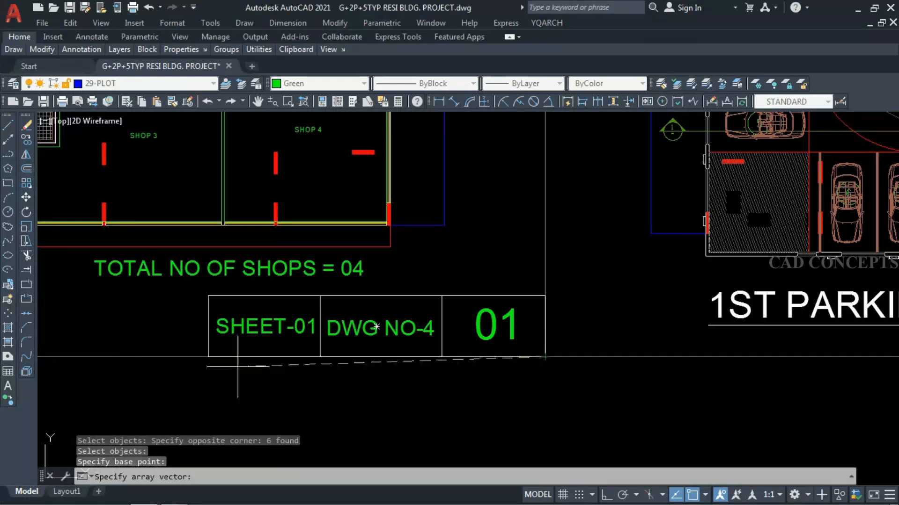
- Set the title strip array's vector one sheet along, at the lower-right frame corner of the 1ST PARKING FLOOR sheet
scroll(237, 367, down, 6)
scroll(287, 370, up, 2)
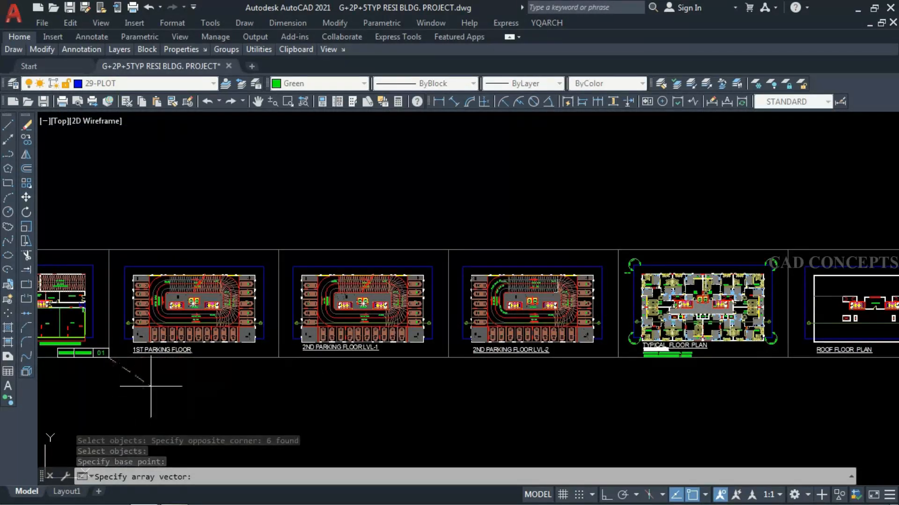
click(262, 372)
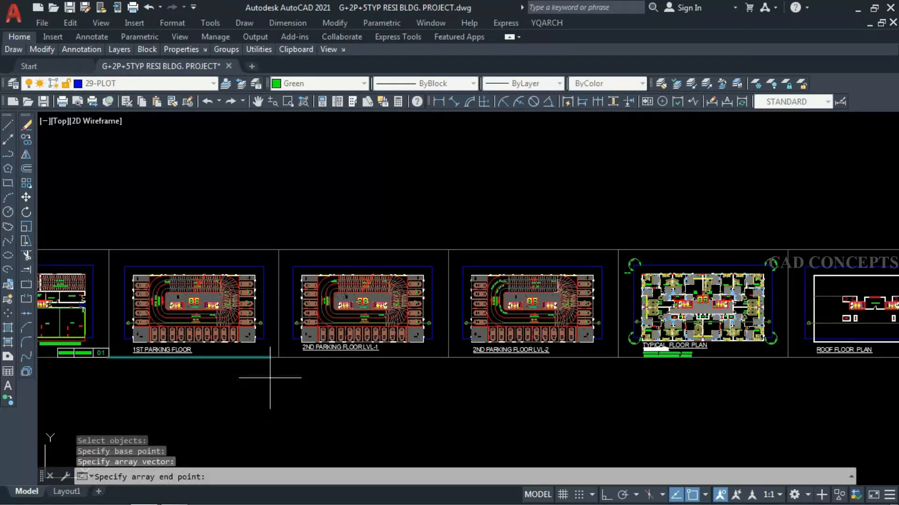
scroll(246, 370, up, 6)
click(380, 321)
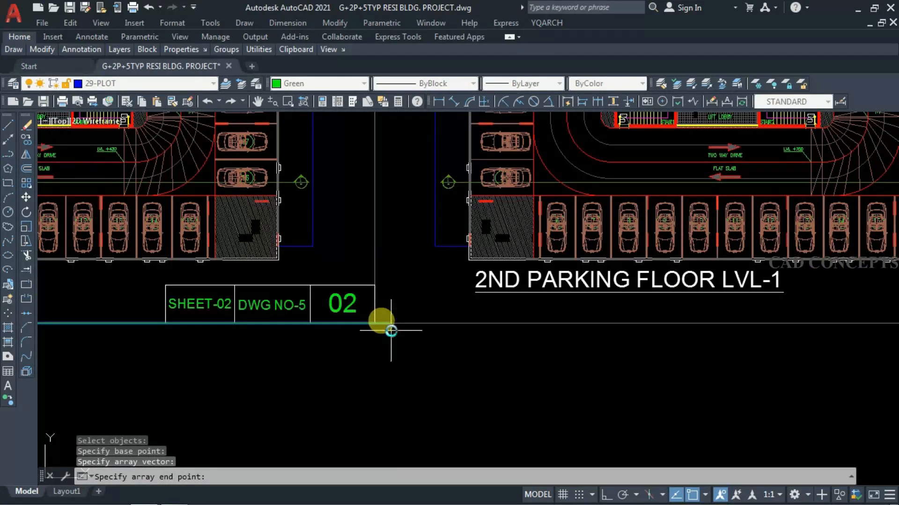
- Compare the previewed title strip on the 1ST PARKING FLOOR sheet with the original strip on the ground floor sheet
scroll(391, 331, up, 2)
middle_drag(385, 327, 675, 330)
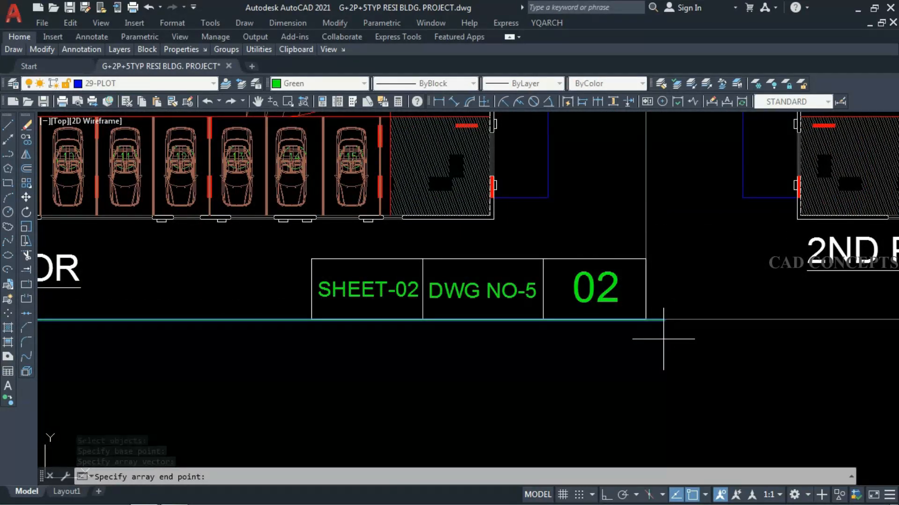
scroll(737, 322, down, 4)
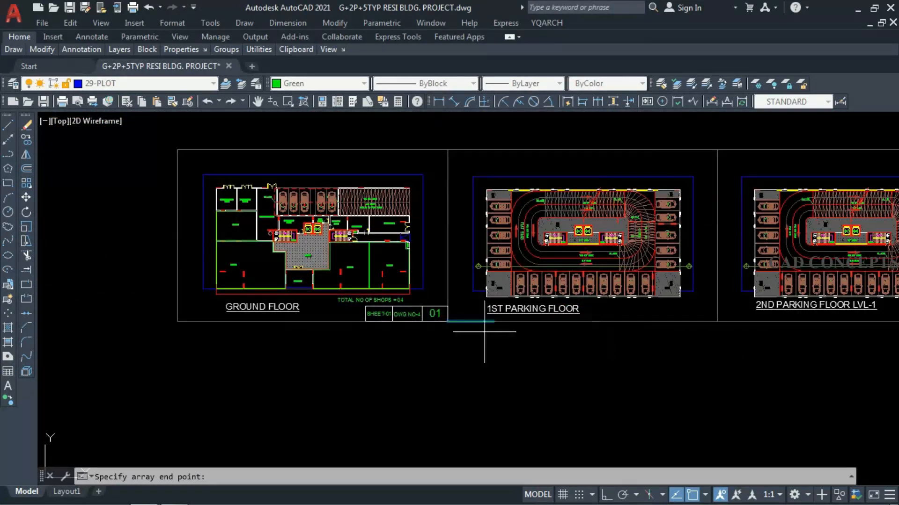
scroll(423, 322, up, 4)
scroll(309, 315, up, 4)
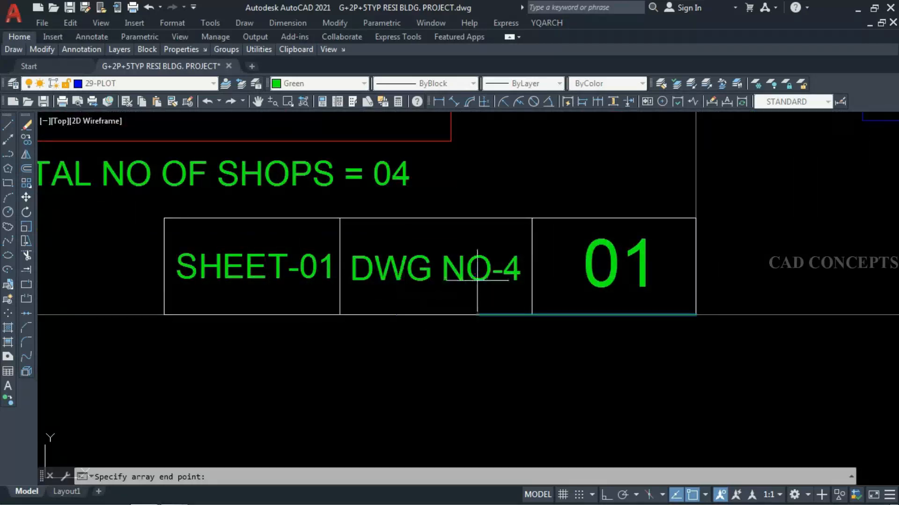
scroll(465, 283, down, 6)
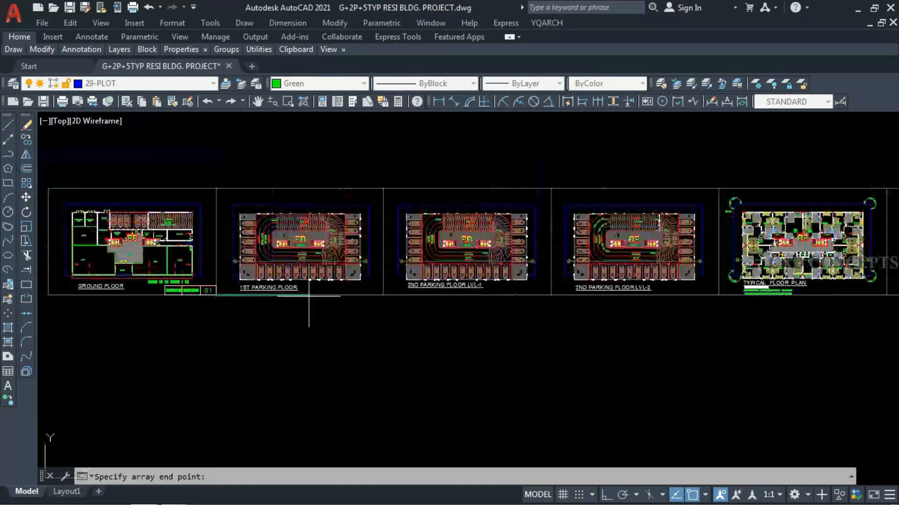
scroll(369, 295, up, 2)
scroll(370, 295, up, 6)
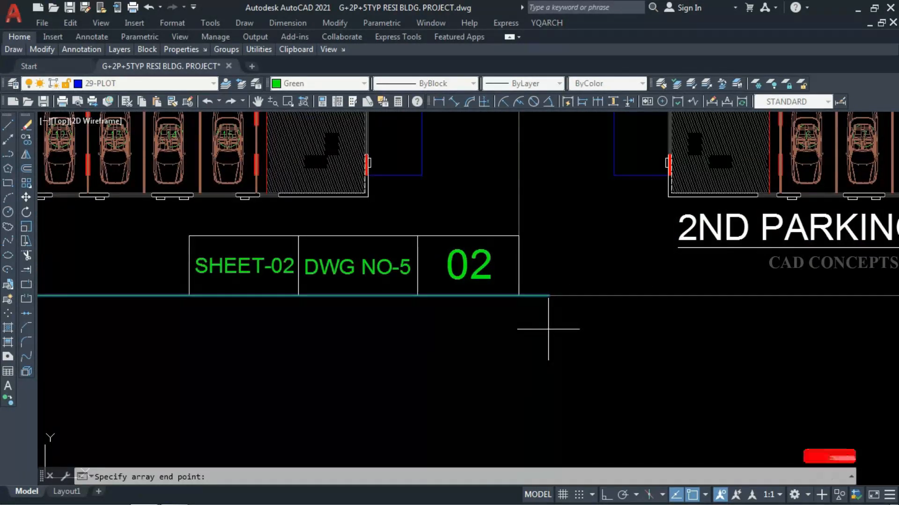
- Extend the incremented title strip array along all the sheets, placing its end point just past the last section sheet
scroll(112, 280, down, 4)
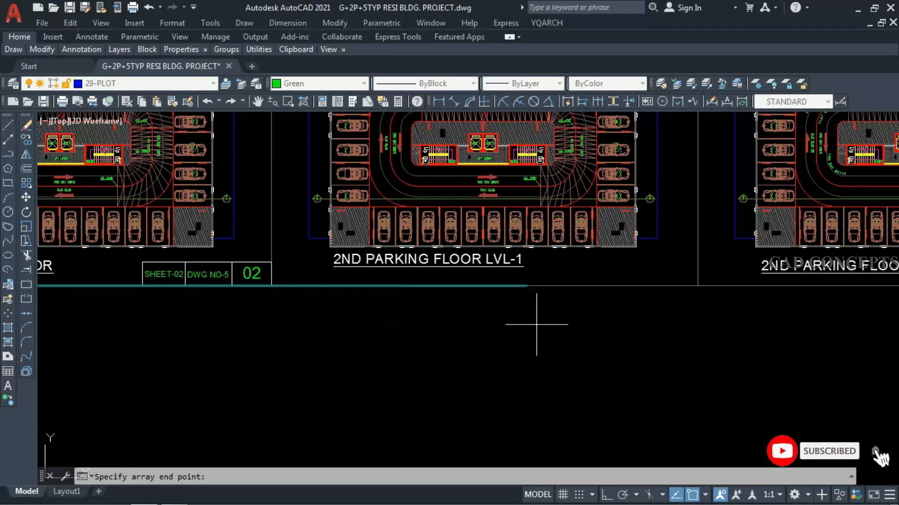
middle_drag(774, 323, 548, 328)
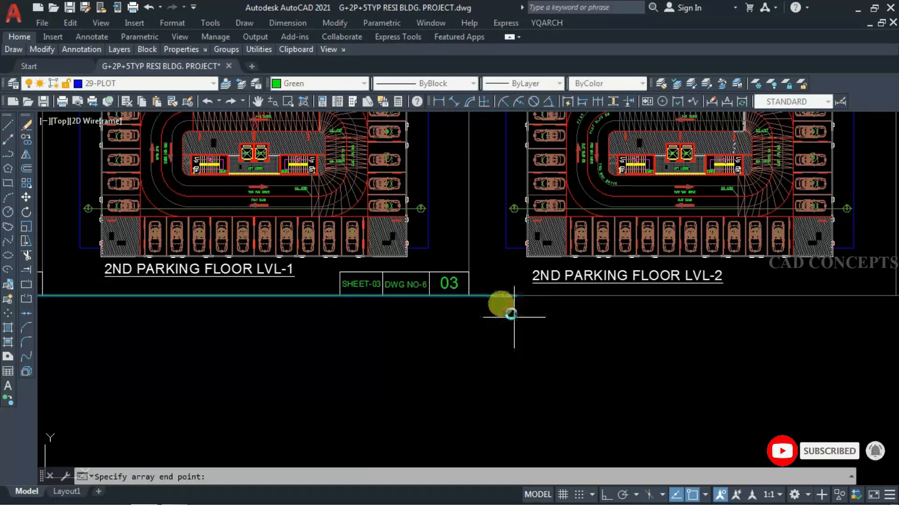
scroll(508, 310, up, 2)
middle_drag(706, 311, 115, 313)
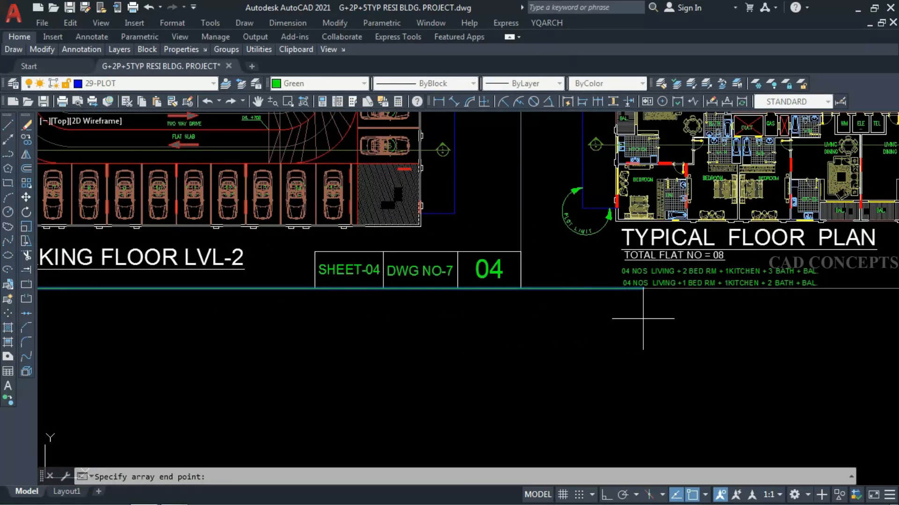
middle_drag(632, 310, 274, 319)
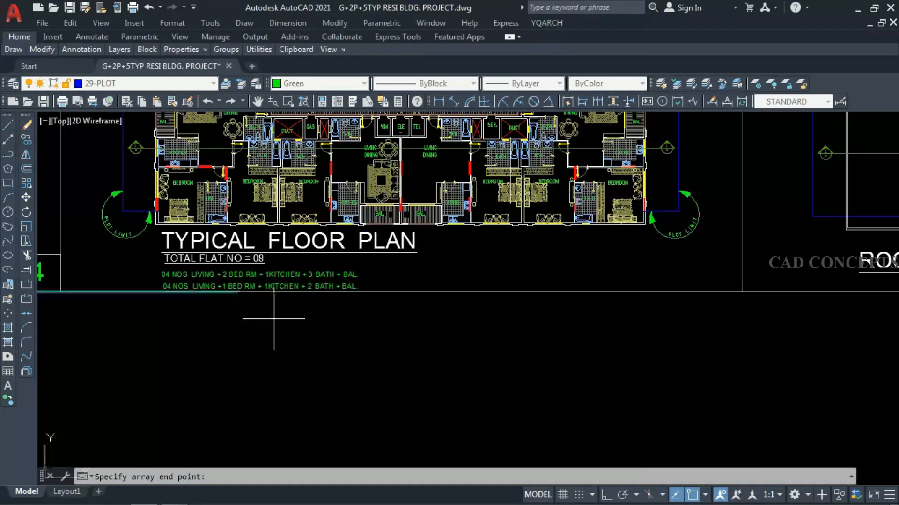
scroll(737, 299, up, 2)
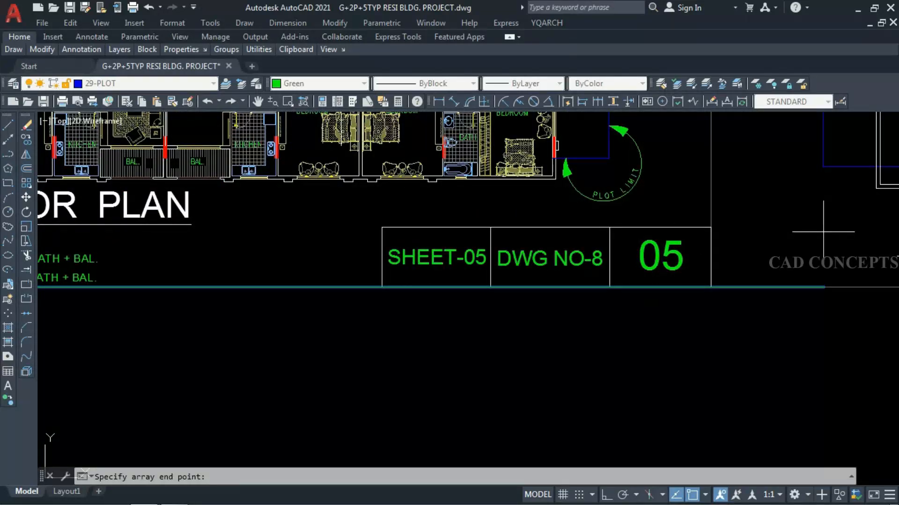
scroll(823, 239, down, 4)
middle_drag(819, 256, 26, 284)
scroll(61, 290, down, 5)
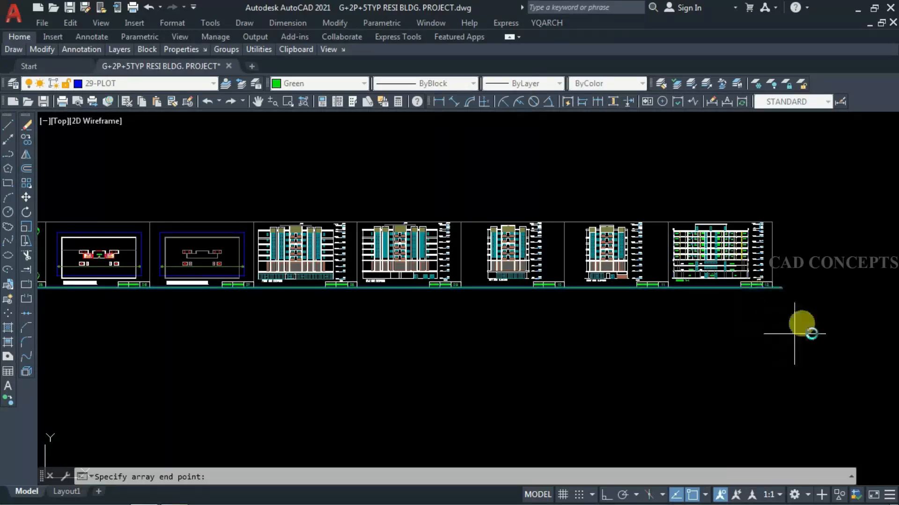
click(819, 331)
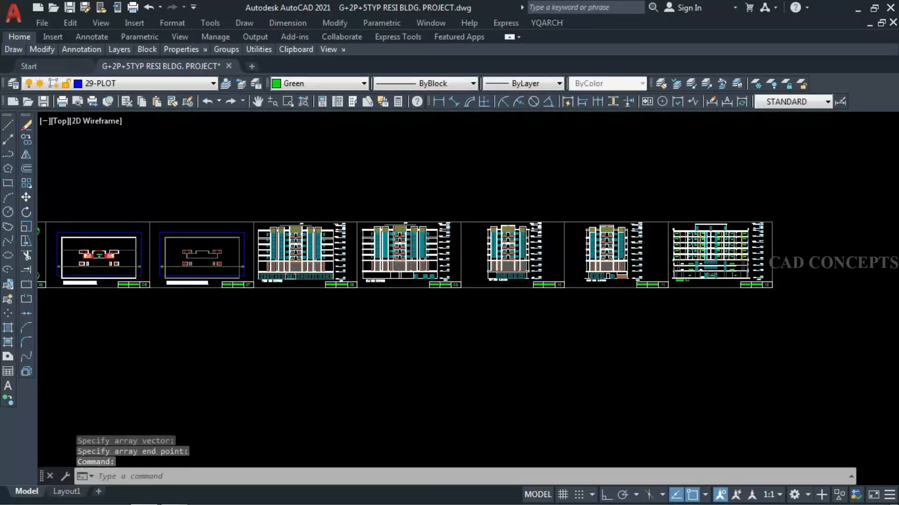
- Check the sheet, drawing and serial numbers in the arrayed title strips, from the section and elevation sheets back to the ground floor
scroll(768, 286, up, 10)
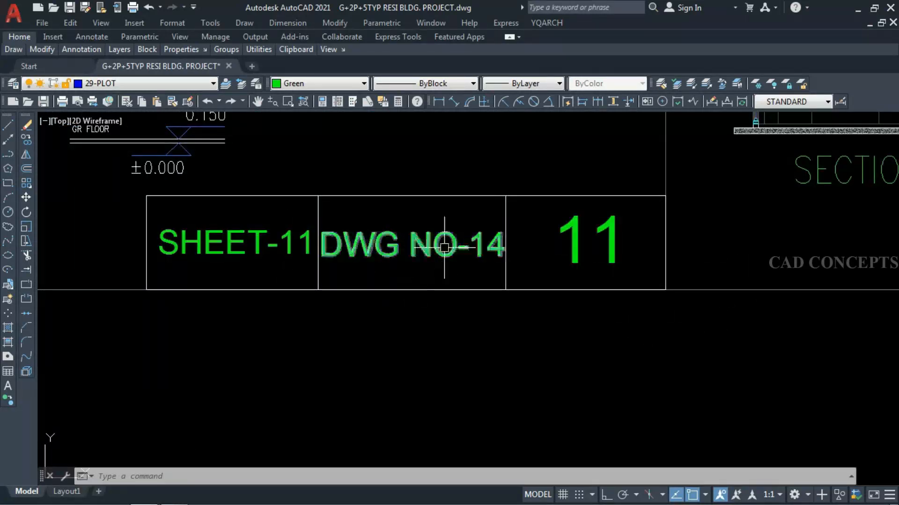
scroll(707, 272, down, 6)
scroll(737, 280, down, 2)
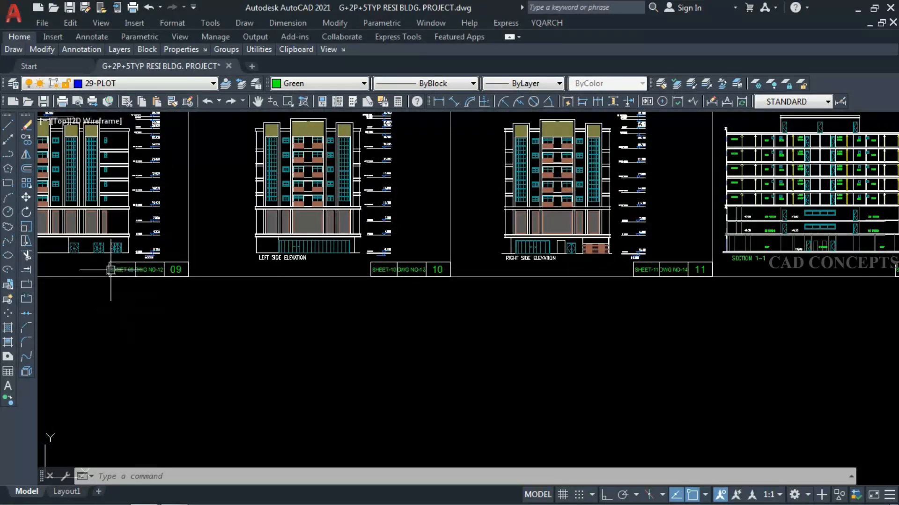
scroll(111, 270, up, 4)
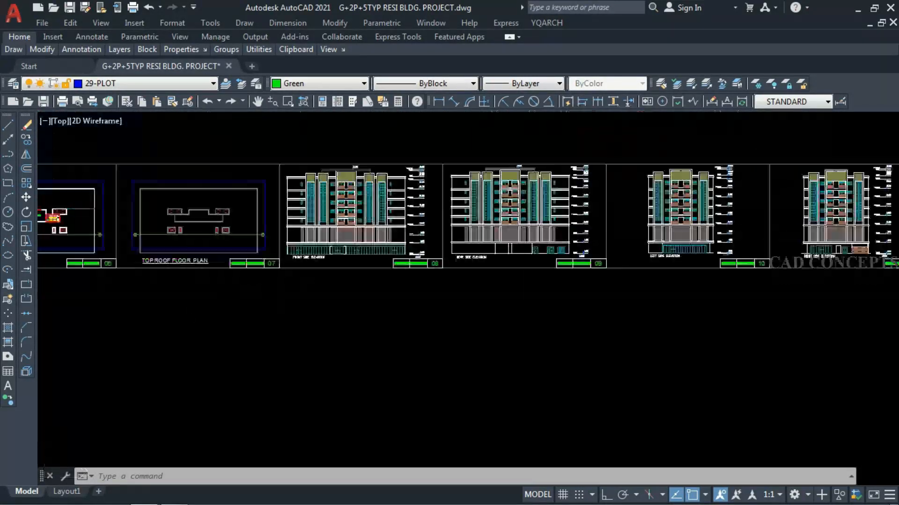
scroll(327, 190, down, 2)
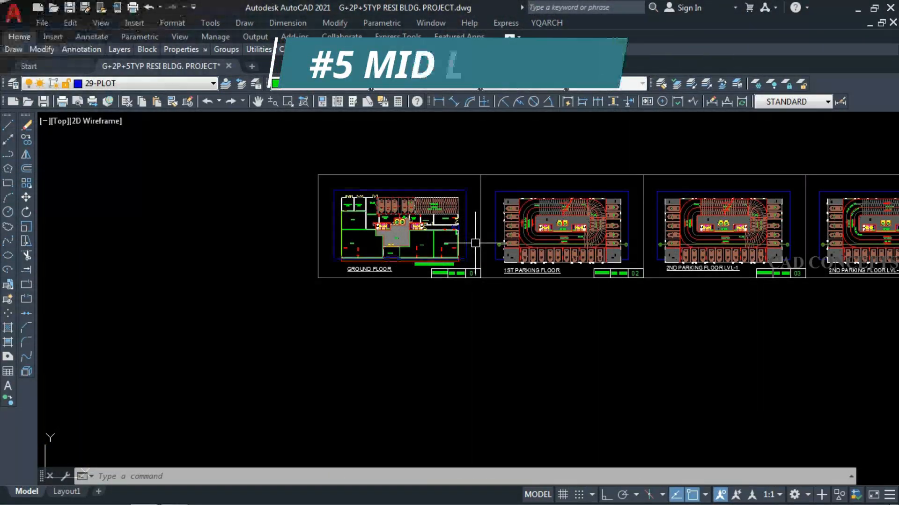
- Copy the ground floor's blue plot boundary straight down into the empty space below its sheet, with Ortho on
scroll(465, 249, up, 4)
scroll(435, 246, down, 3)
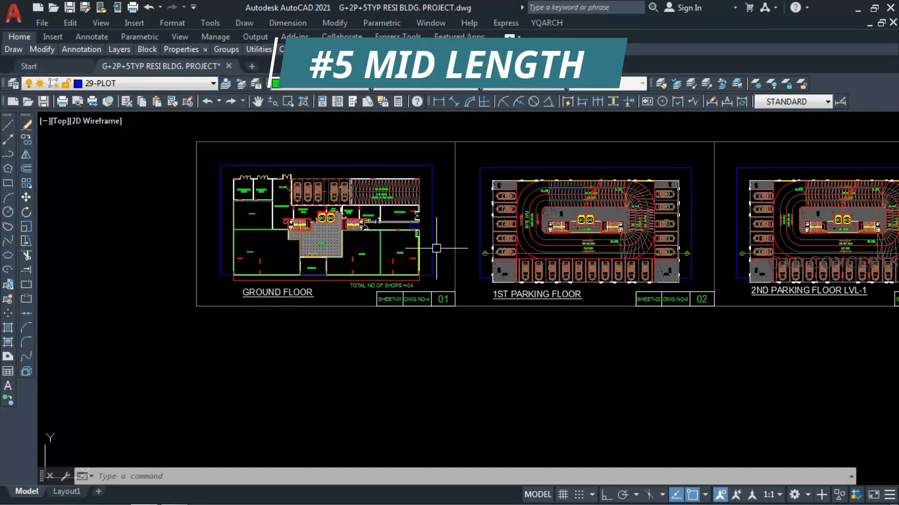
click(433, 254)
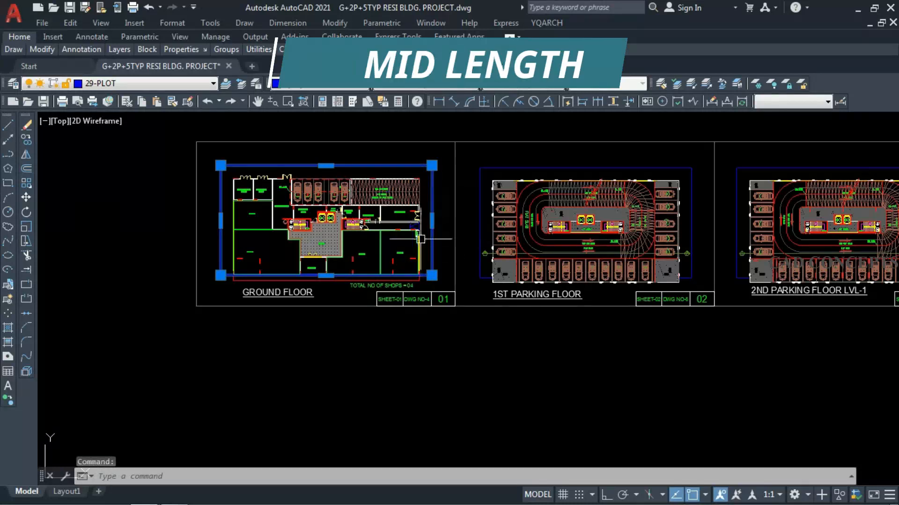
text(co)
key(Return)
click(138, 216)
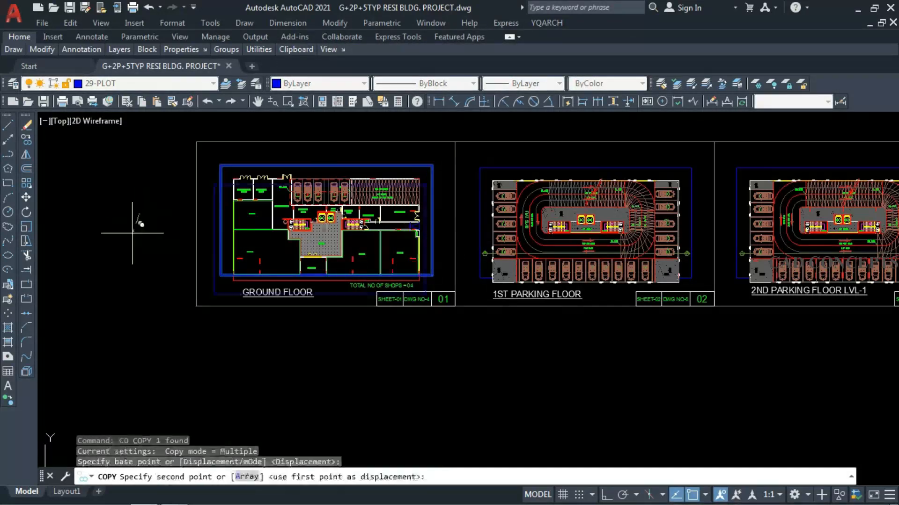
key(F8)
click(123, 370)
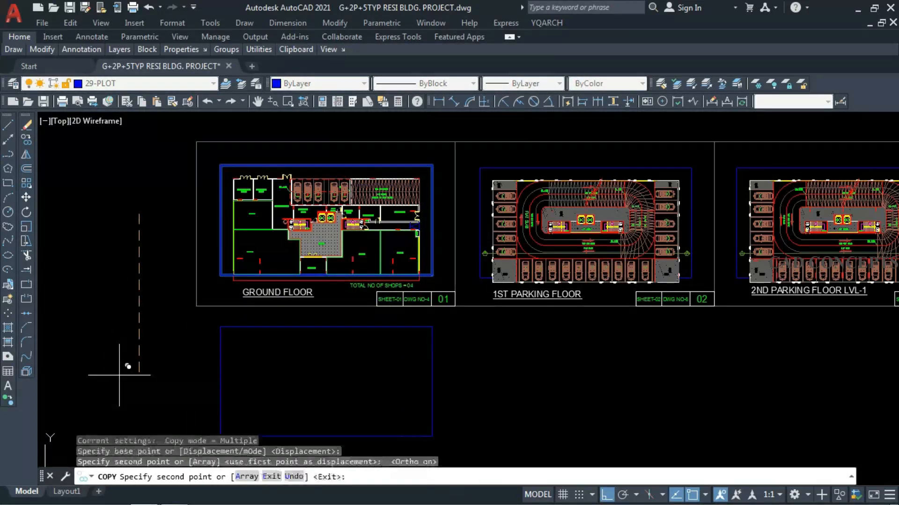
key(Escape)
- Explode the copied plot boundary into separate lines
click(167, 322)
click(475, 449)
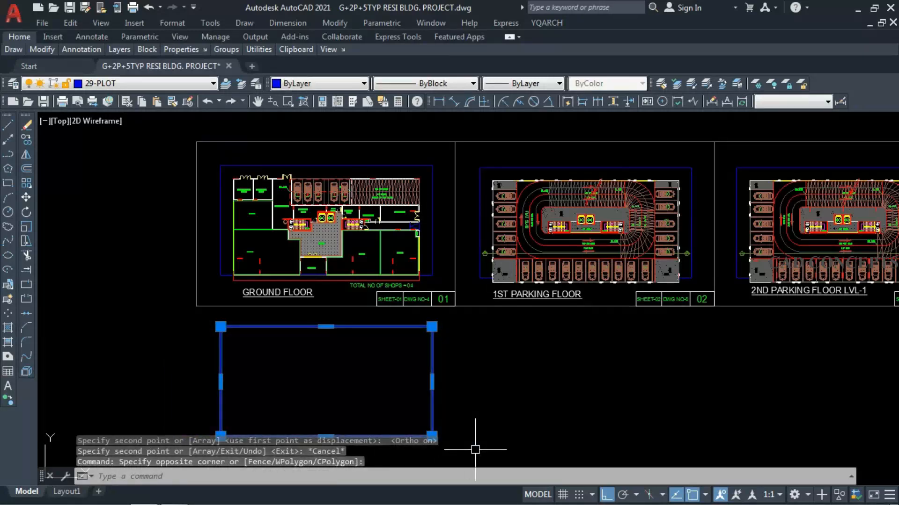
text(x)
key(Return)
middle_drag(381, 391, 390, 342)
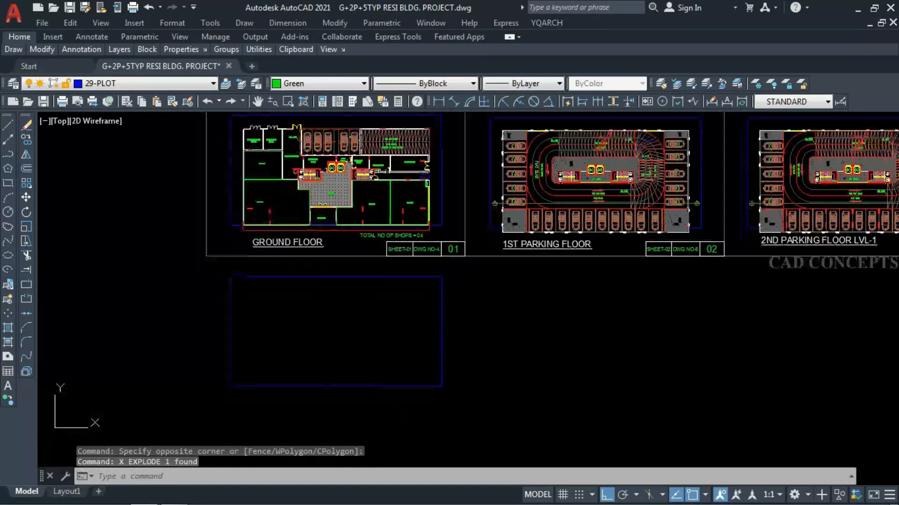
click(495, 427)
key(Escape)
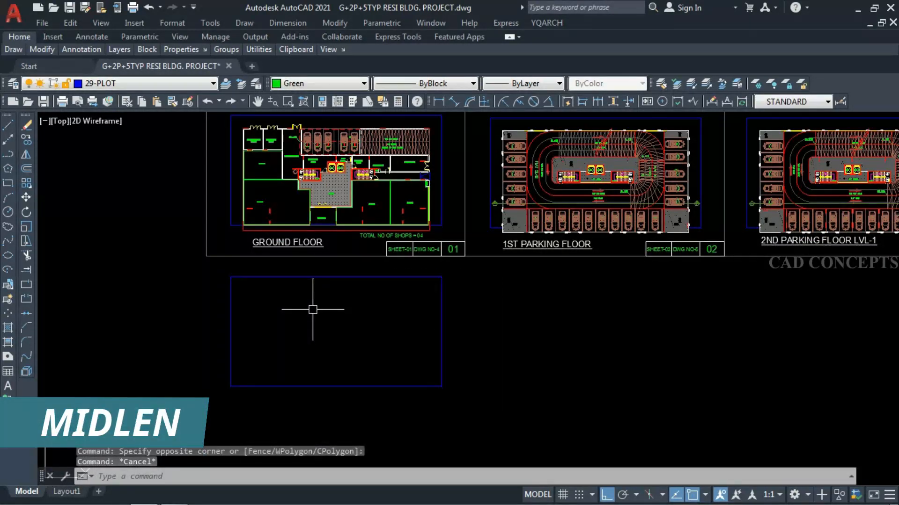
- Run MIDLEN on the four lines of the exploded plot boundary to label each side's length at its midpoint
text(MIDL)
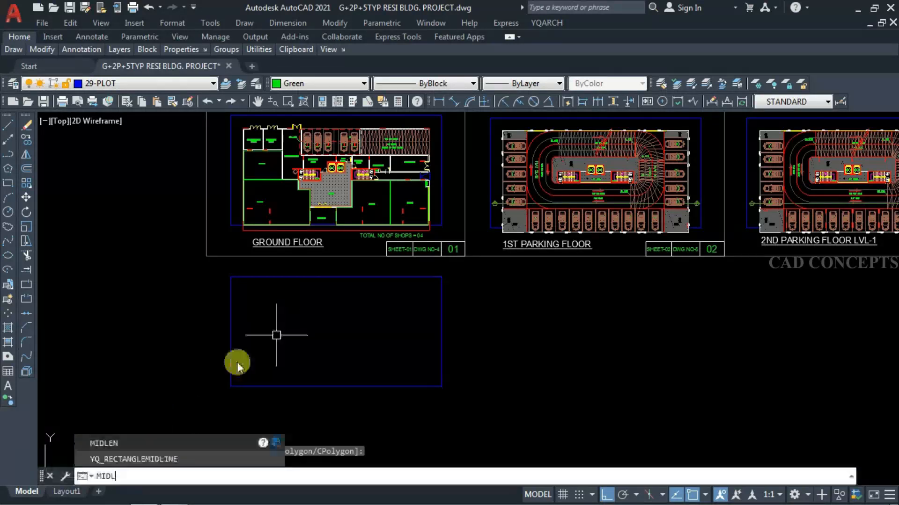
click(108, 448)
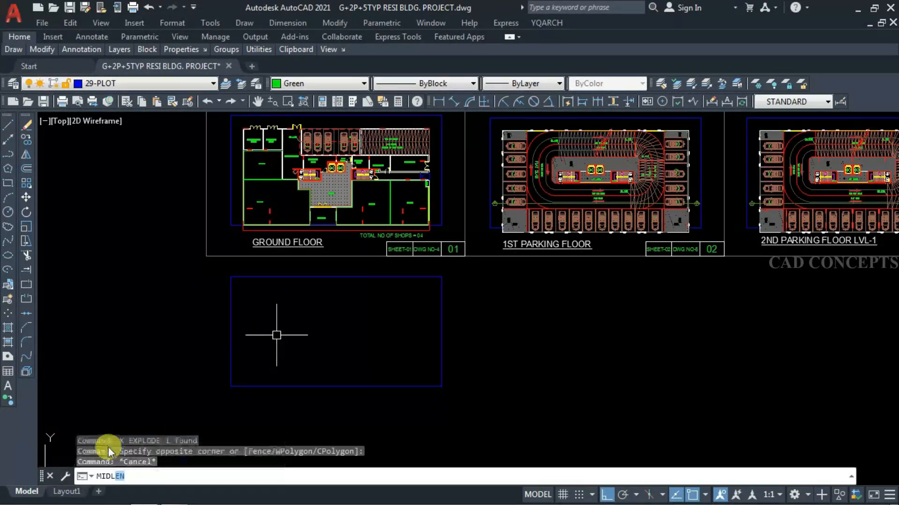
click(217, 279)
click(522, 400)
key(Return)
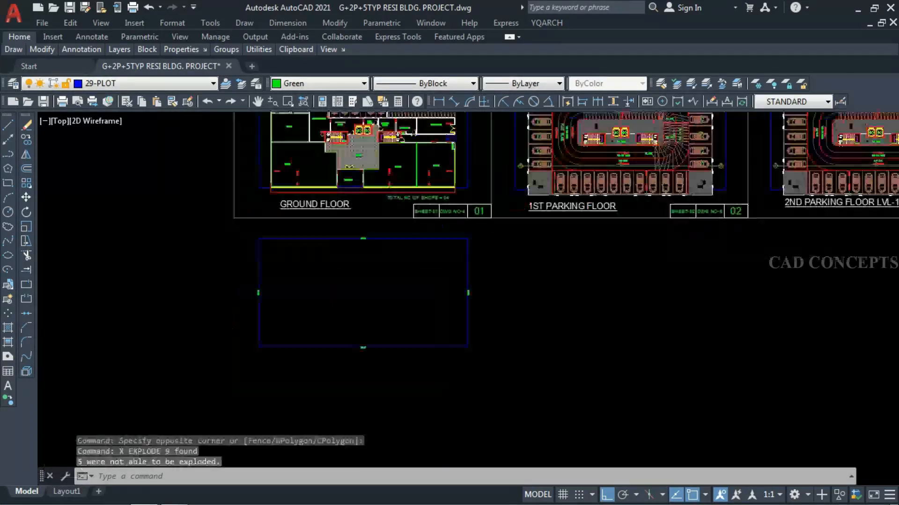
- Examine the length labels at the midpoints of the copied boundary's four sides
scroll(374, 262, up, 5)
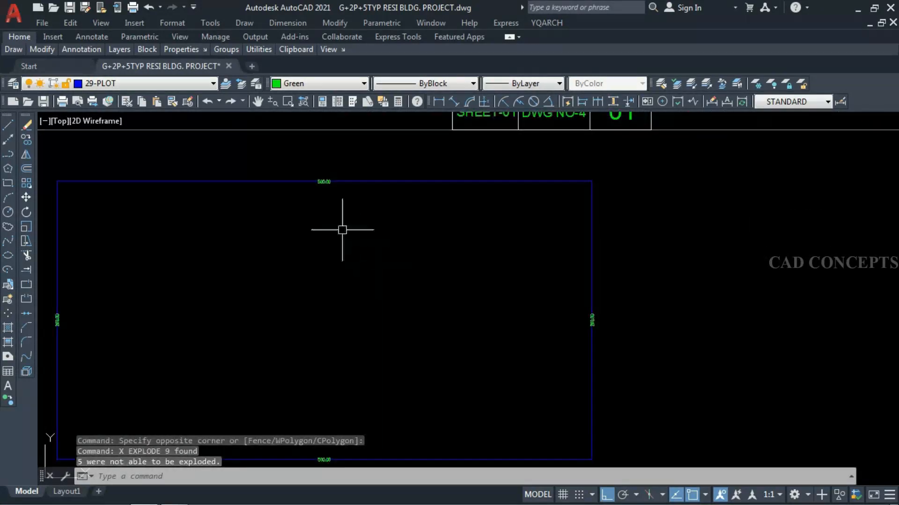
scroll(304, 201, up, 5)
scroll(335, 182, down, 8)
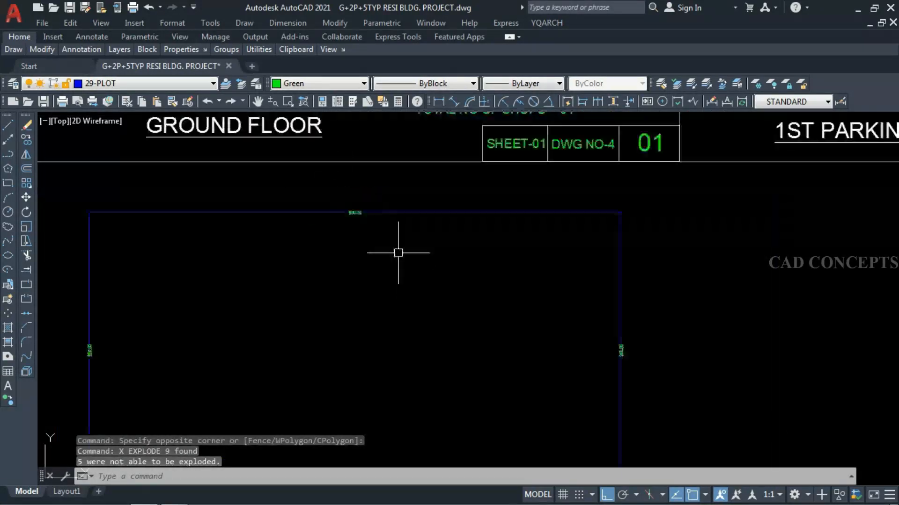
scroll(511, 296, up, 5)
scroll(412, 360, down, 6)
scroll(435, 365, up, 6)
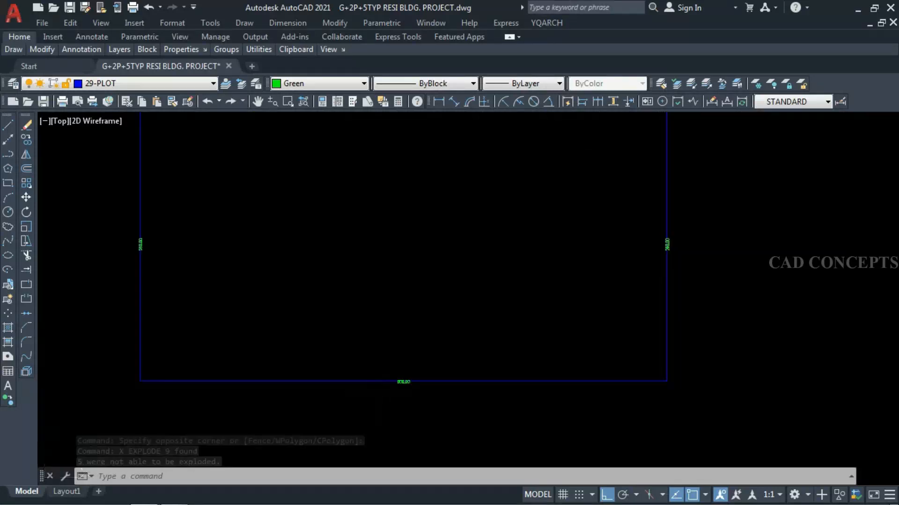
scroll(468, 365, down, 5)
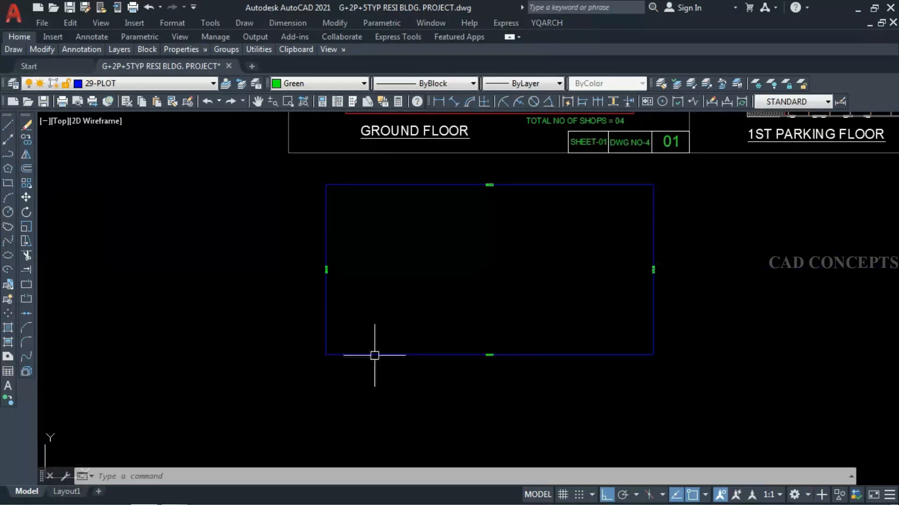
scroll(323, 262, up, 6)
scroll(318, 290, down, 5)
click(641, 212)
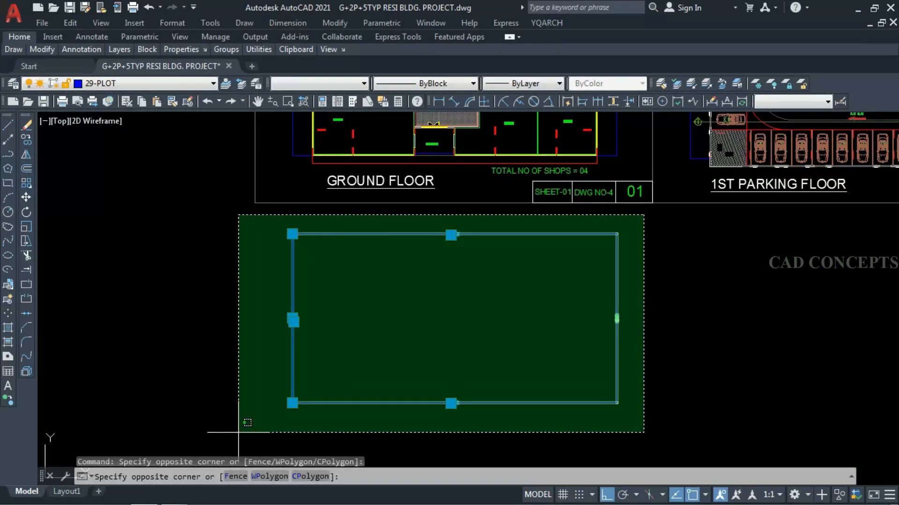
click(238, 428)
key(Escape)
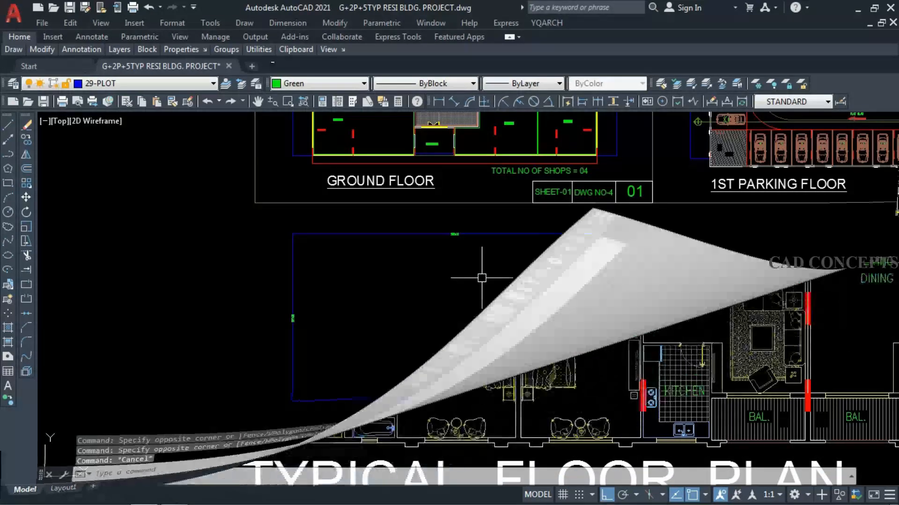
- Run CWIPE with Ortho off to draw a circular wipeout centred between the two adjoining baths below the duct, reaching into the bedrooms
key(BackSpace)
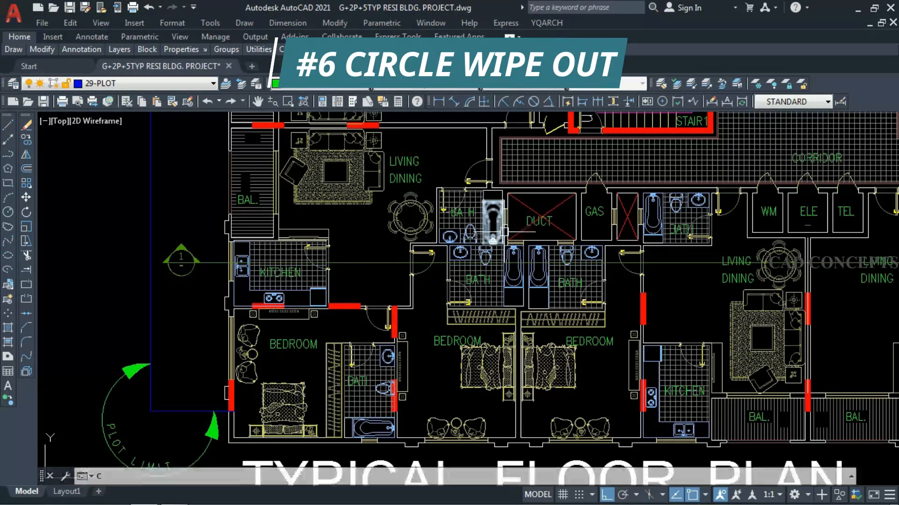
text(CWIPE)
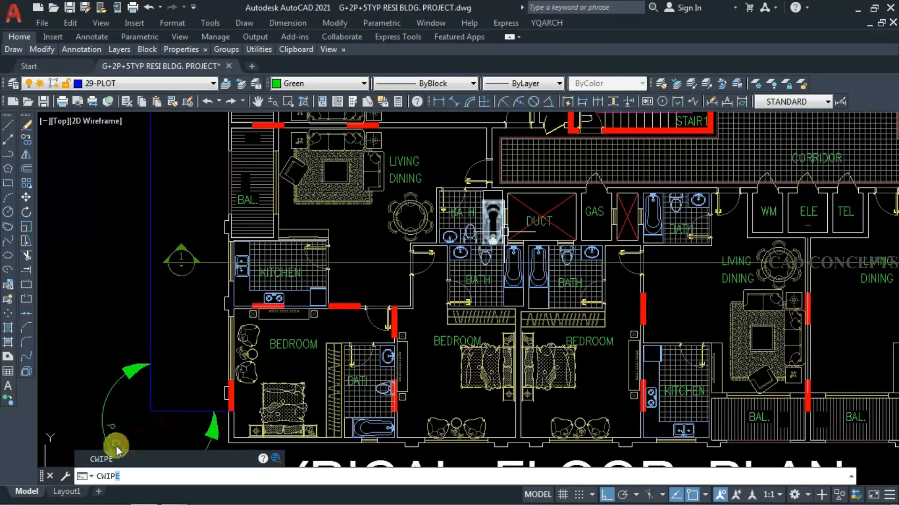
key(Return)
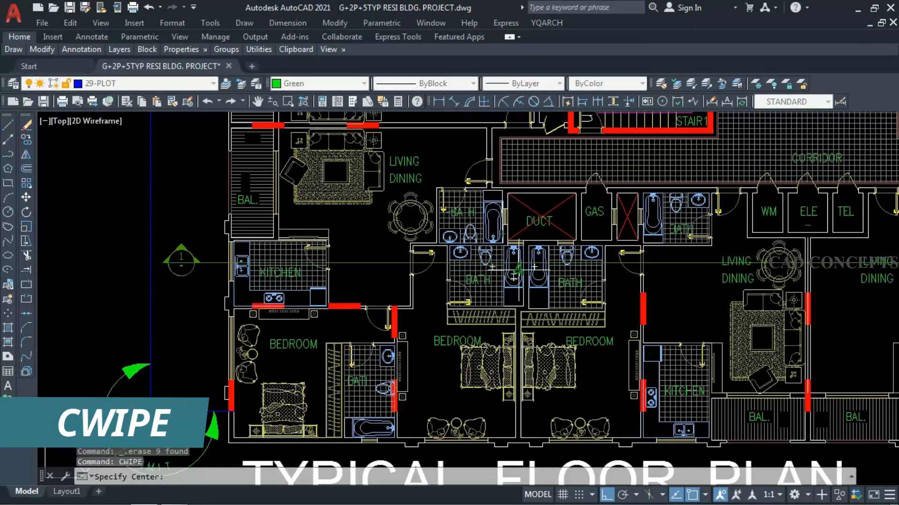
click(472, 270)
key(F8)
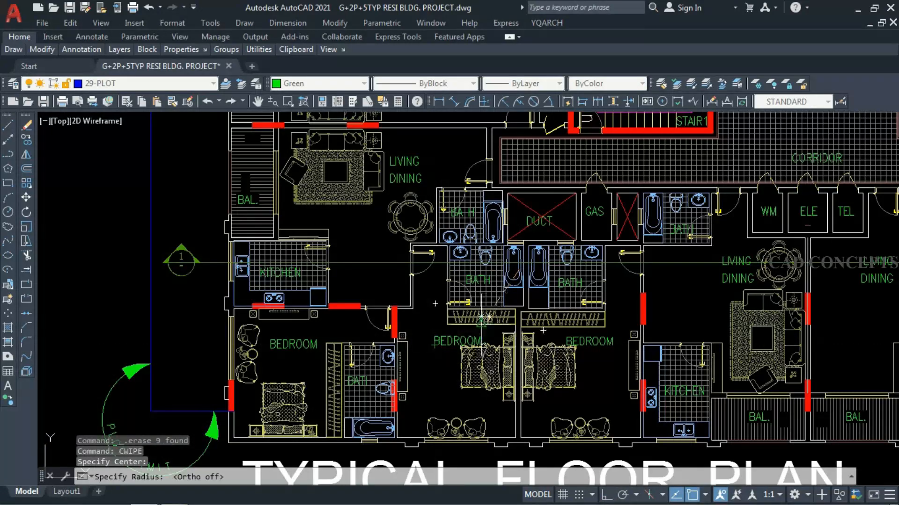
click(475, 348)
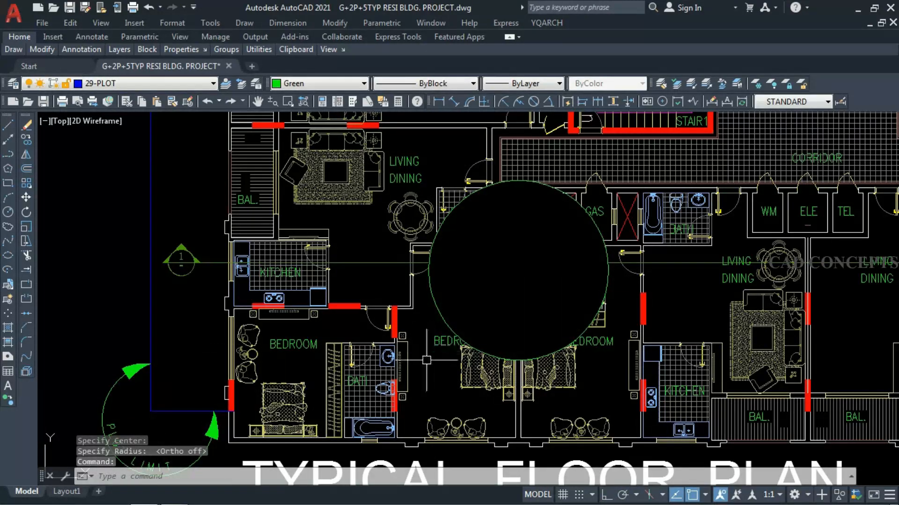
- Add a circular wipeout with CWIPE centred on the ELE room, covering the WM and TEL rooms and the dining area
middle_drag(398, 350, 274, 349)
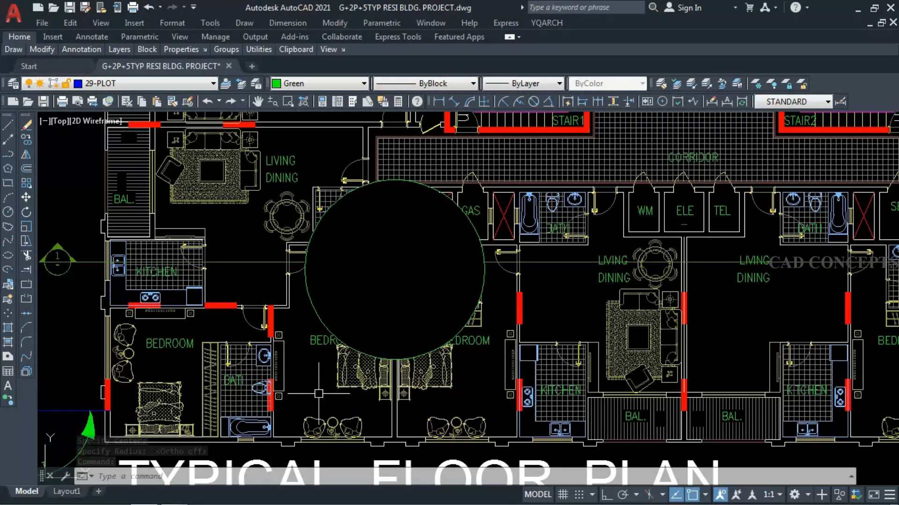
key(space)
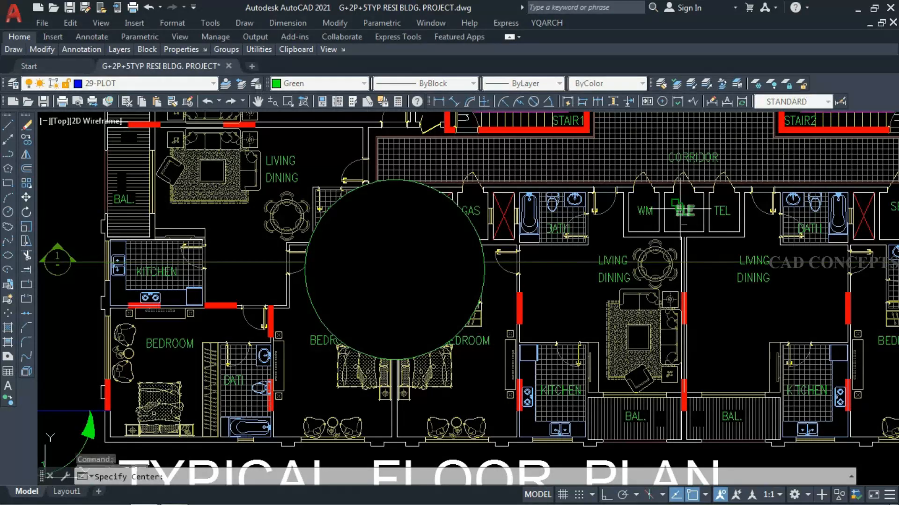
click(654, 264)
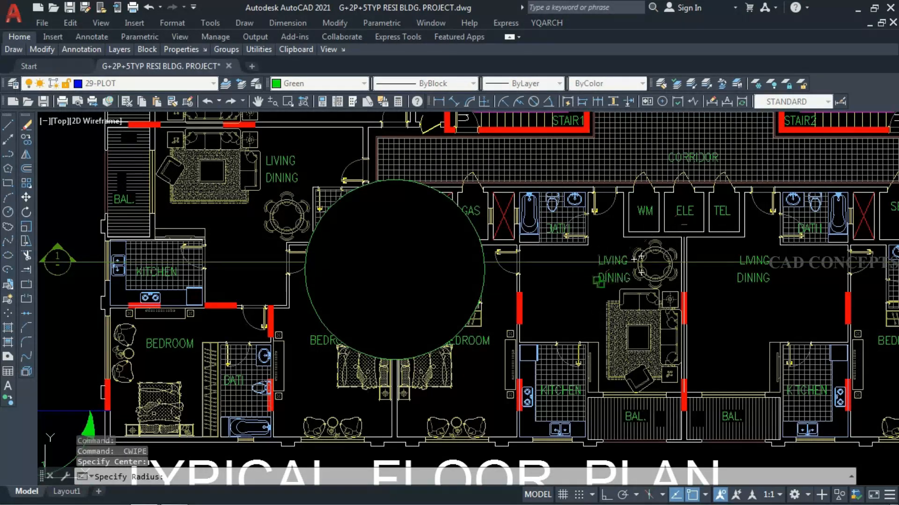
click(616, 297)
- Mask the flat entrance door at the corridor's end near the DUCT with a small CWIPE circle
middle_drag(742, 331, 470, 357)
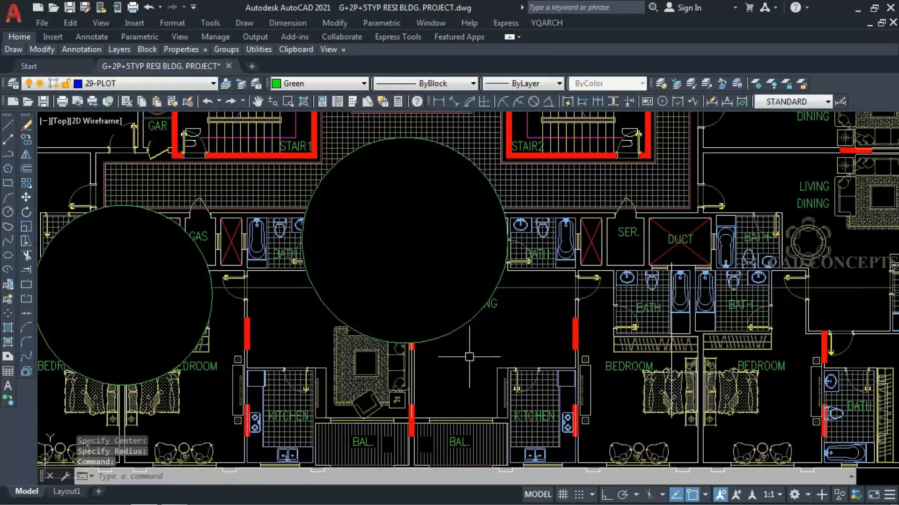
key(space)
scroll(760, 196, up, 5)
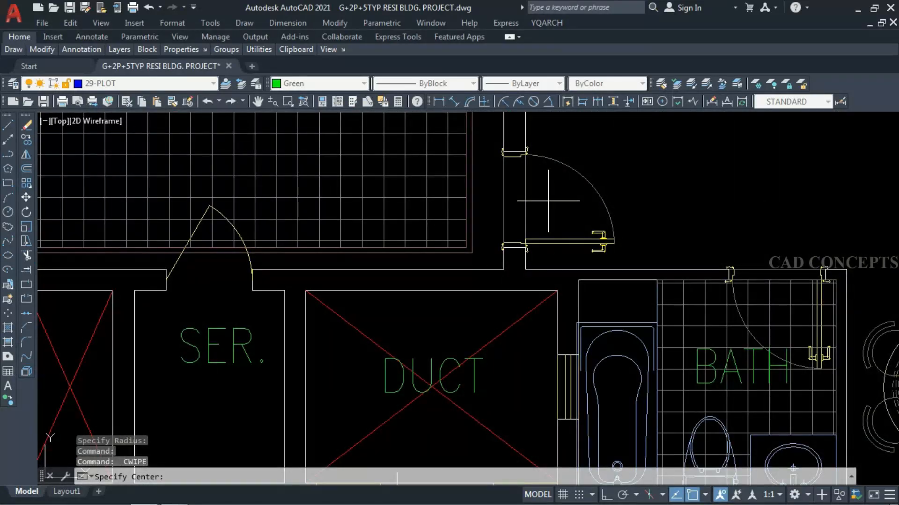
click(604, 250)
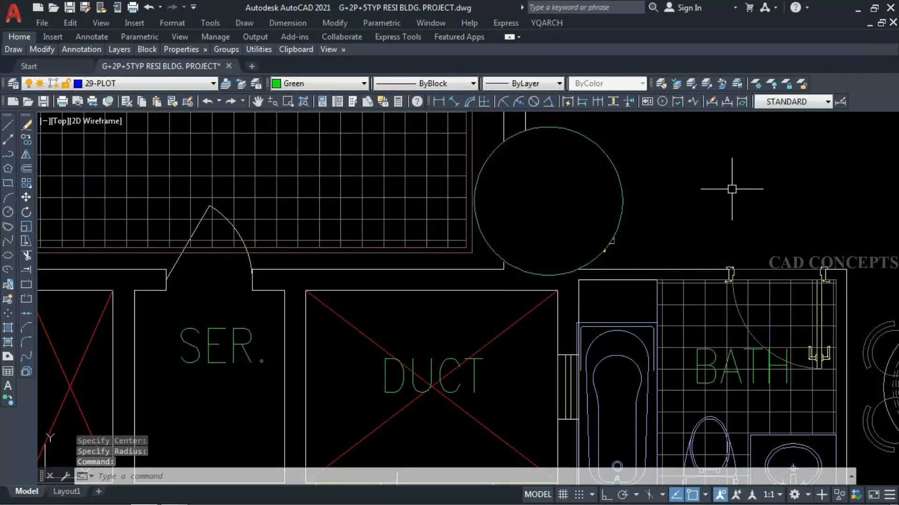
- Wipe out the sofa area of the right-hand flat's living room, beside the balcony, with a CWIPE circle
middle_drag(731, 189, 509, 415)
scroll(425, 377, down, 5)
key(space)
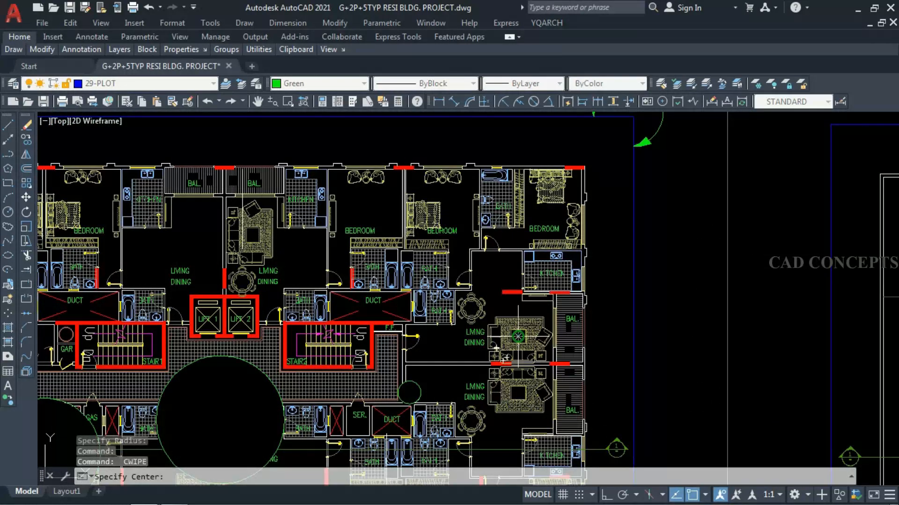
scroll(525, 338, up, 5)
click(644, 392)
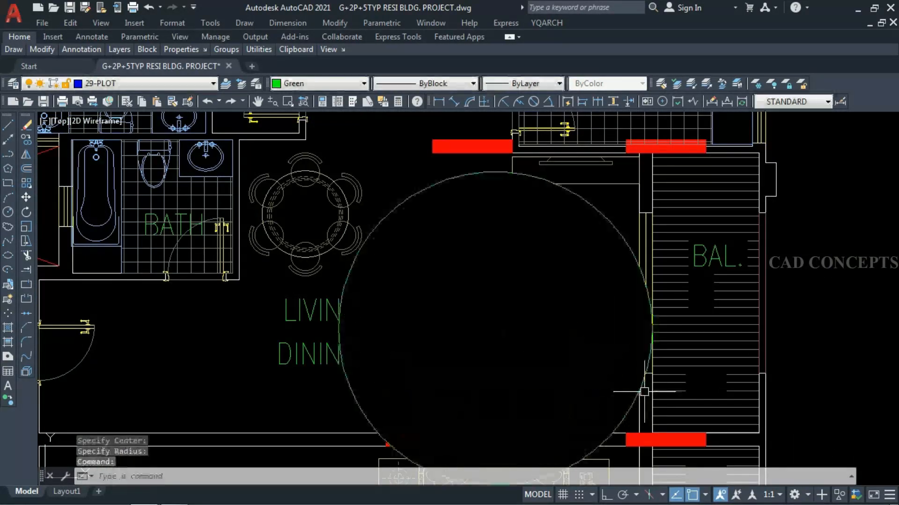
- Draw a large CWIPE circle centred on the baths above STAIR2 and the duct, covering the adjoining bedrooms
scroll(781, 344, down, 4)
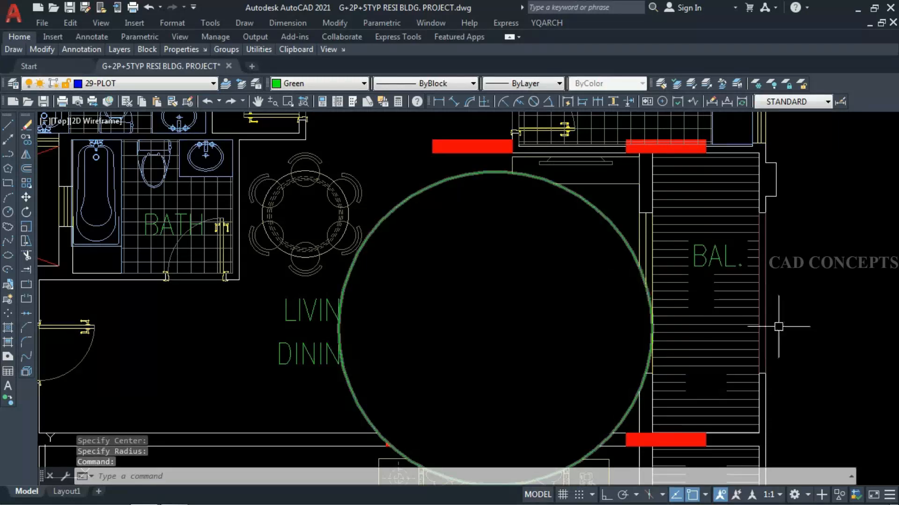
middle_drag(611, 206, 679, 271)
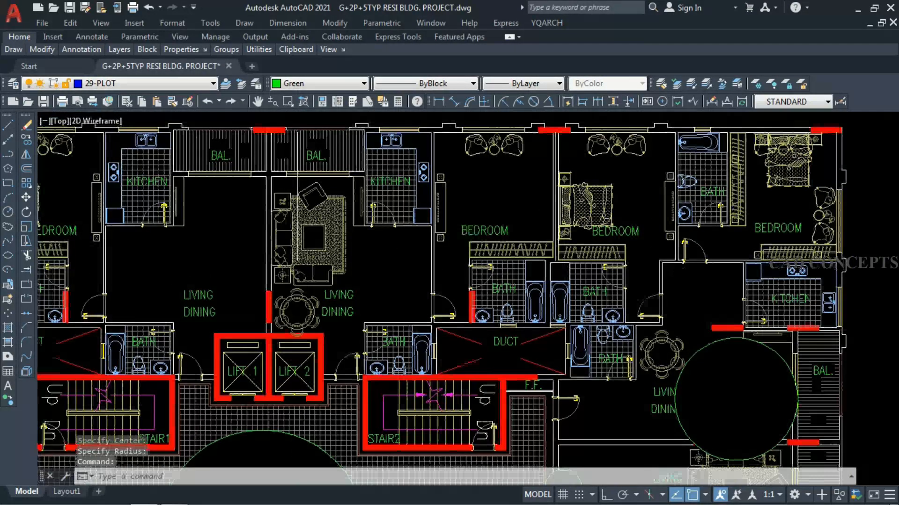
key(Return)
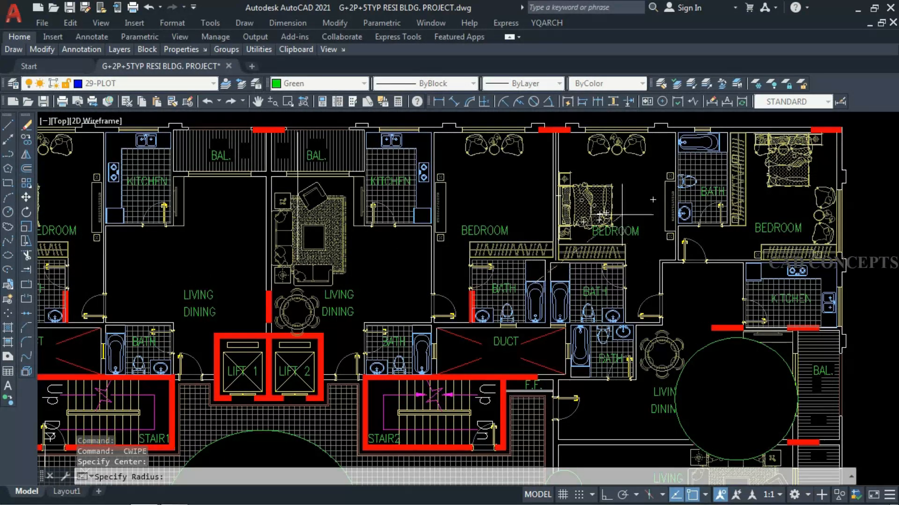
click(635, 209)
scroll(562, 211, down, 3)
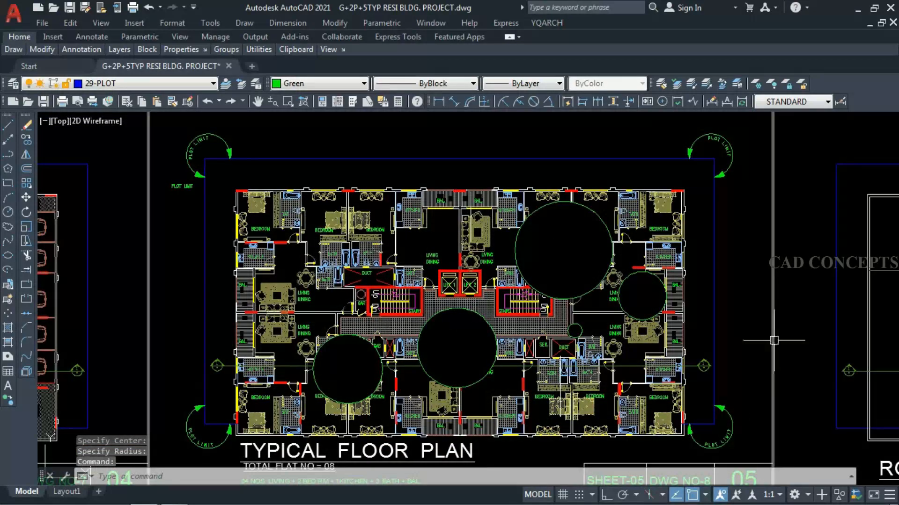
- Mask the upper-left, lower-left and lower-right corner bedrooms of the typical floor plan with one CWIPE circle each
scroll(562, 211, down, 1)
key(Return)
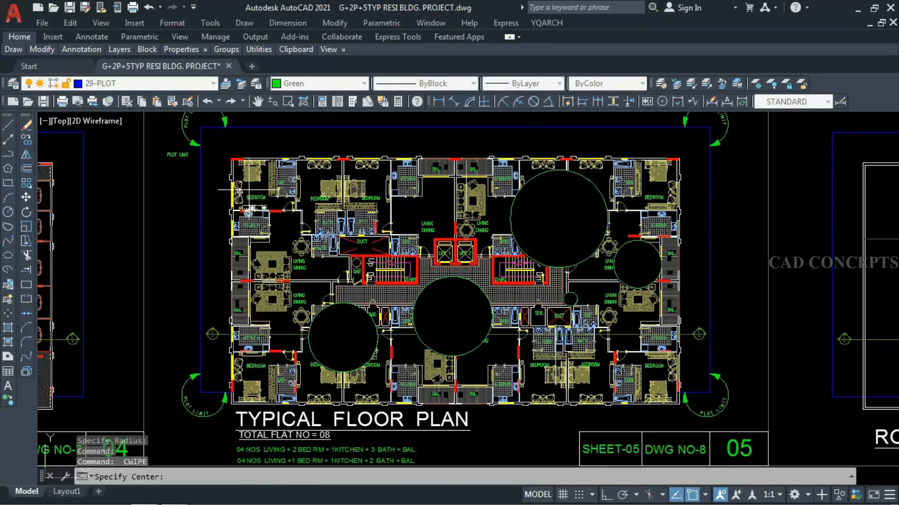
click(260, 181)
click(224, 192)
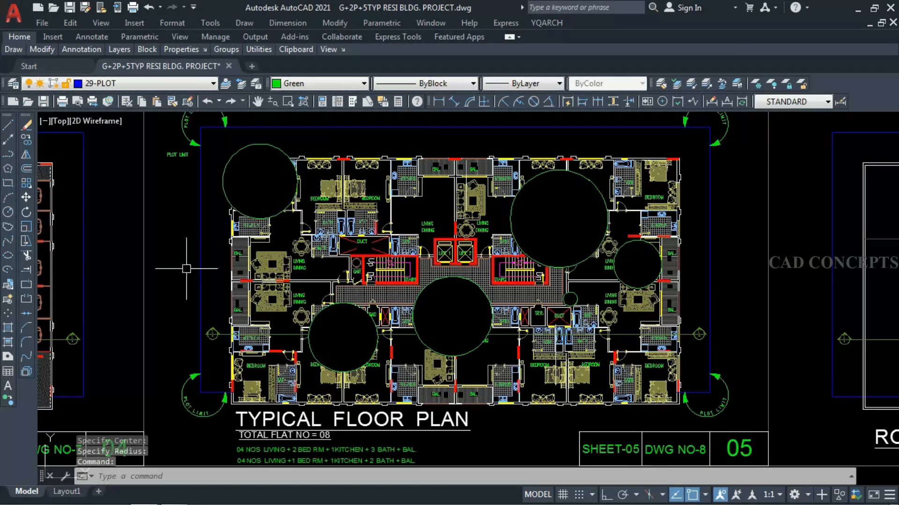
key(Return)
click(269, 373)
click(310, 373)
key(Return)
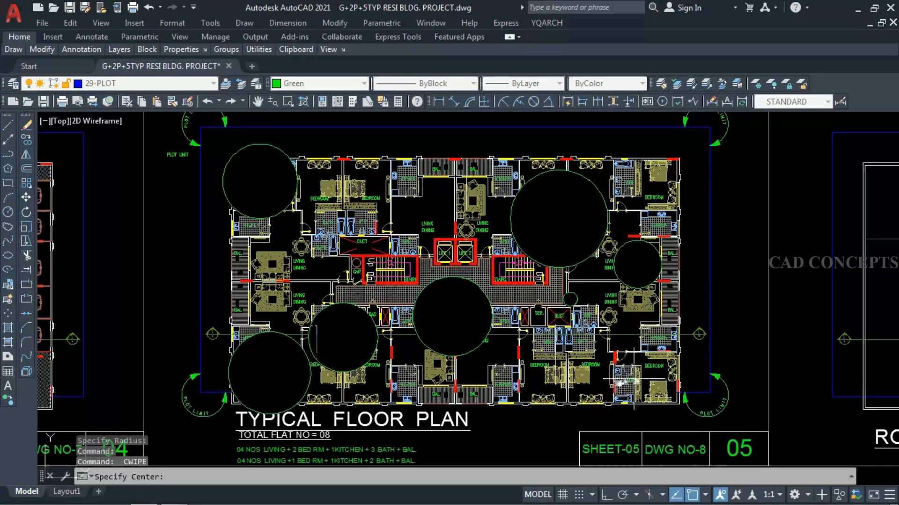
click(650, 380)
click(677, 401)
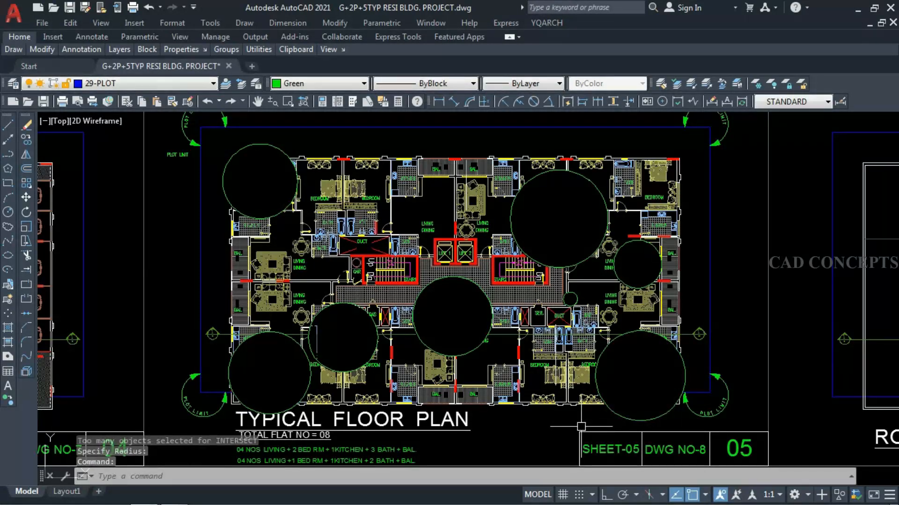
key(Escape)
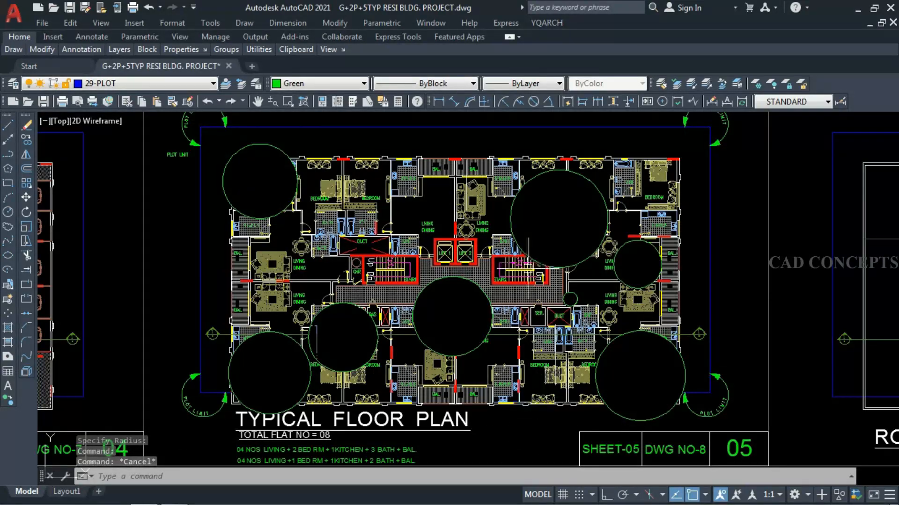
- Erase the large circular wipeout above STAIR2 in the typical floor plan
click(622, 223)
click(529, 255)
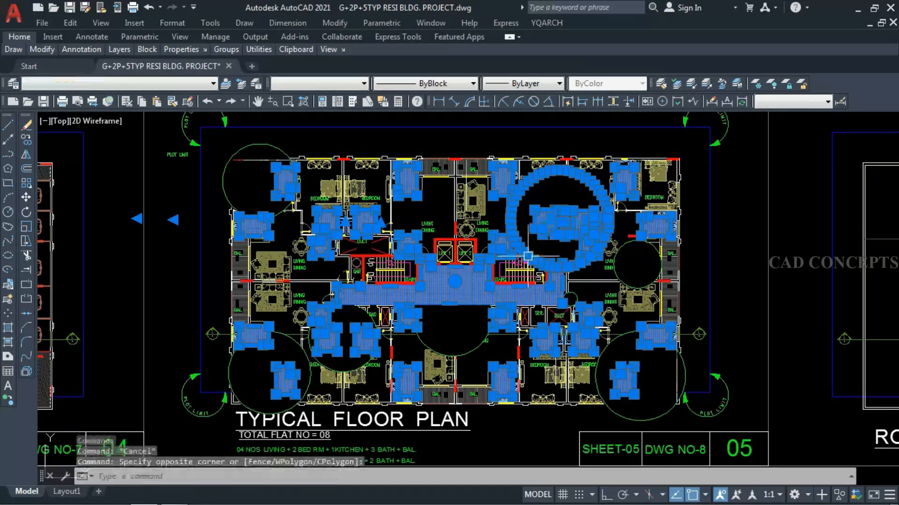
key(Escape)
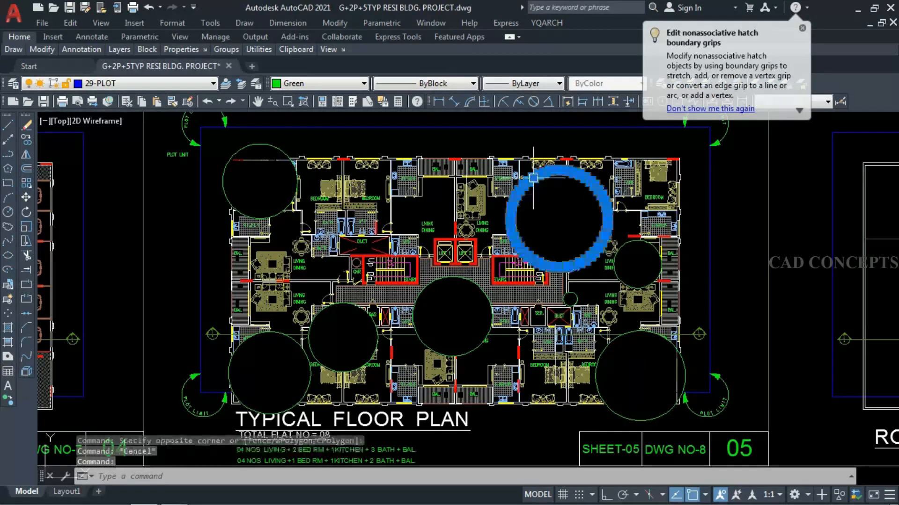
text(e)
key(Return)
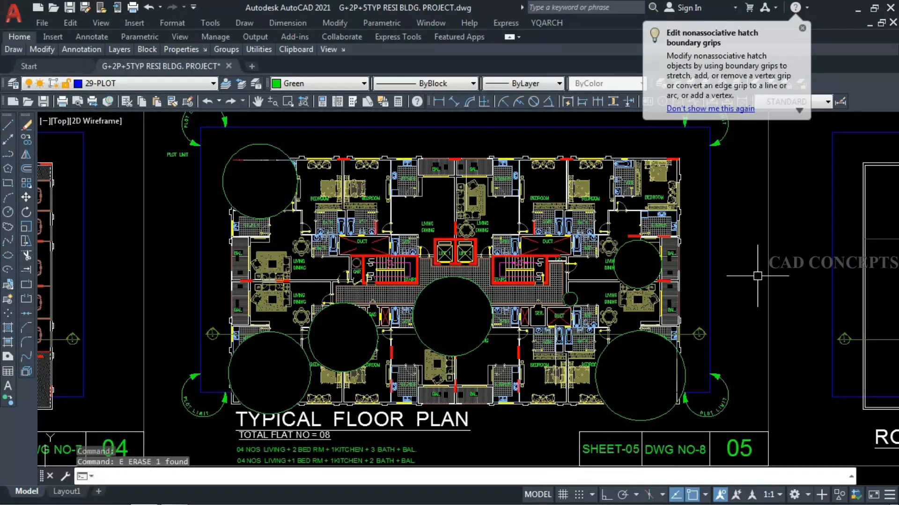
- Undo the erasing of the circular wipeouts on the typical floor plan
key(ctrl+z)
key(ctrl+z)
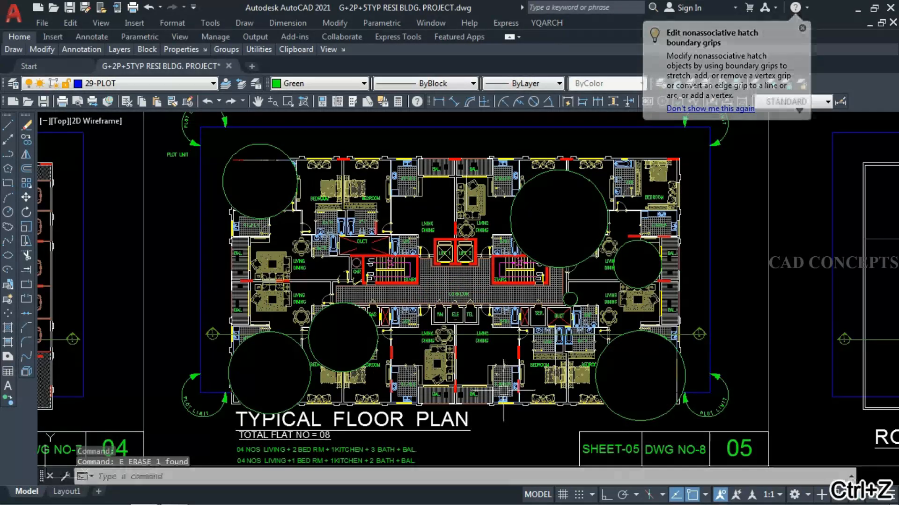
key(ctrl+z)
click(375, 324)
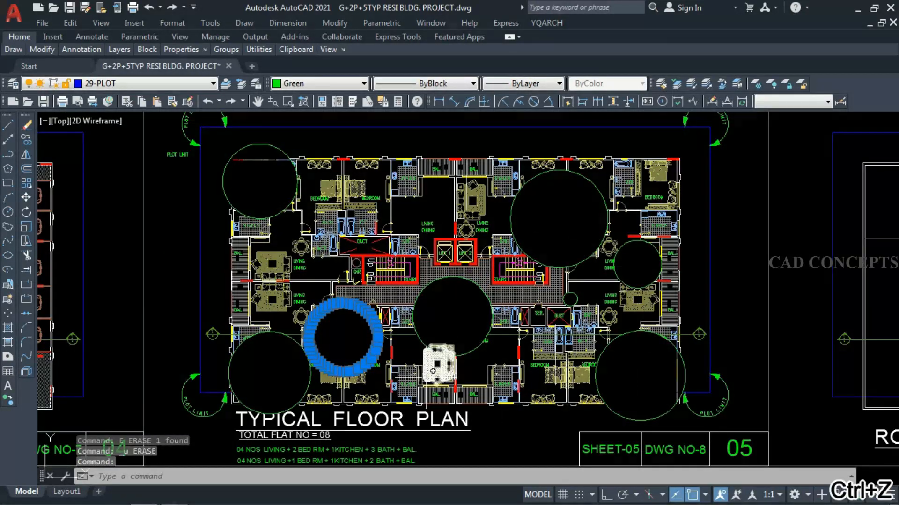
key(Escape)
click(280, 226)
key(Escape)
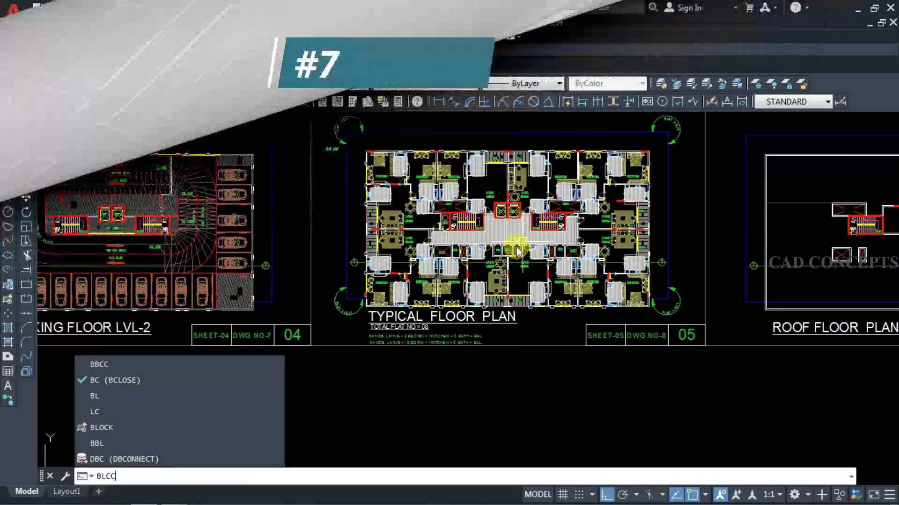
key(BackSpace)
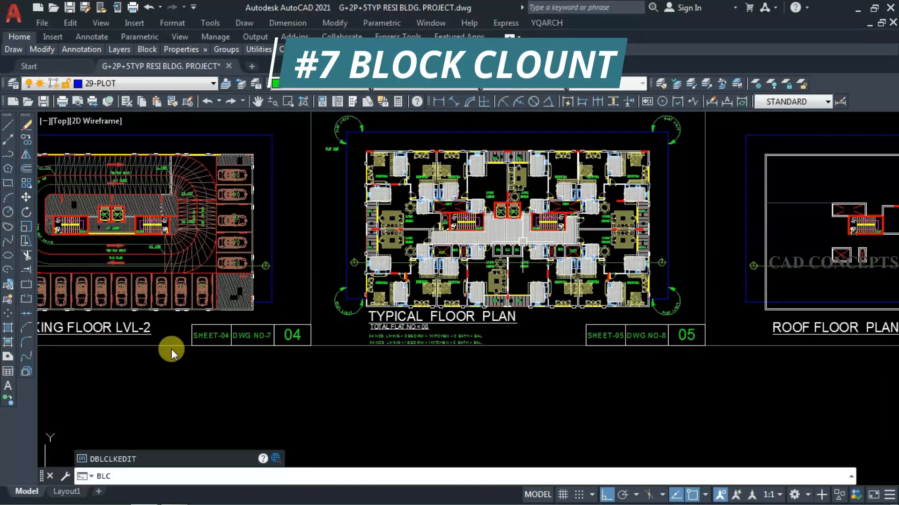
text(K)
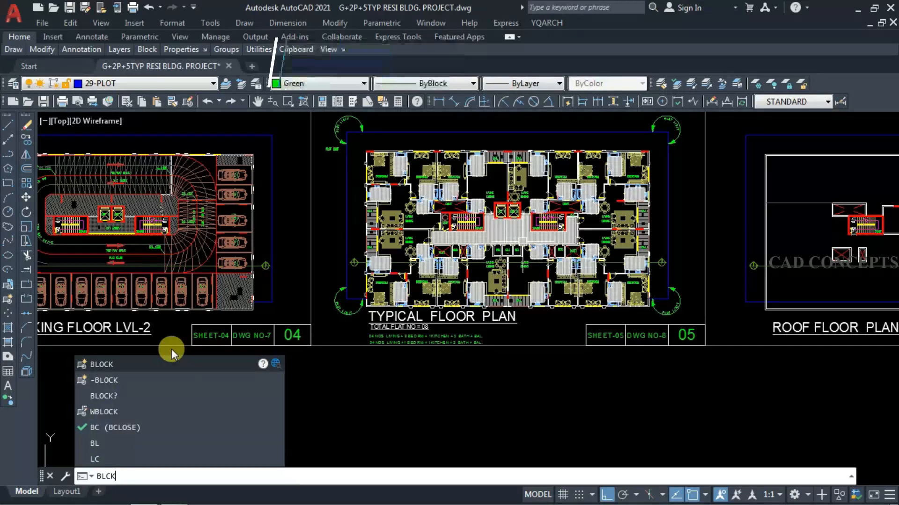
key(Escape)
key(Escape)
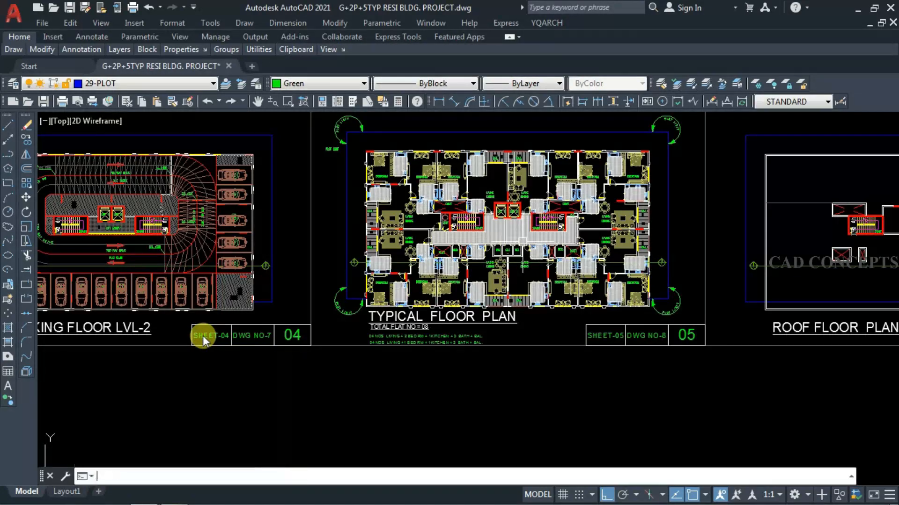
- Count all blocks in the typical floor plan with BLKCOUNT and place the count table in the empty area below it
text(BLKCOUNT)
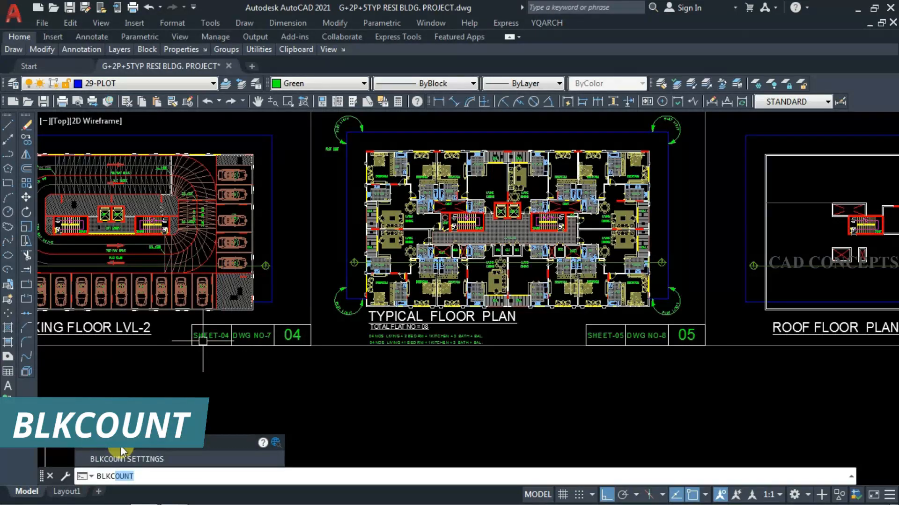
key(Return)
click(314, 378)
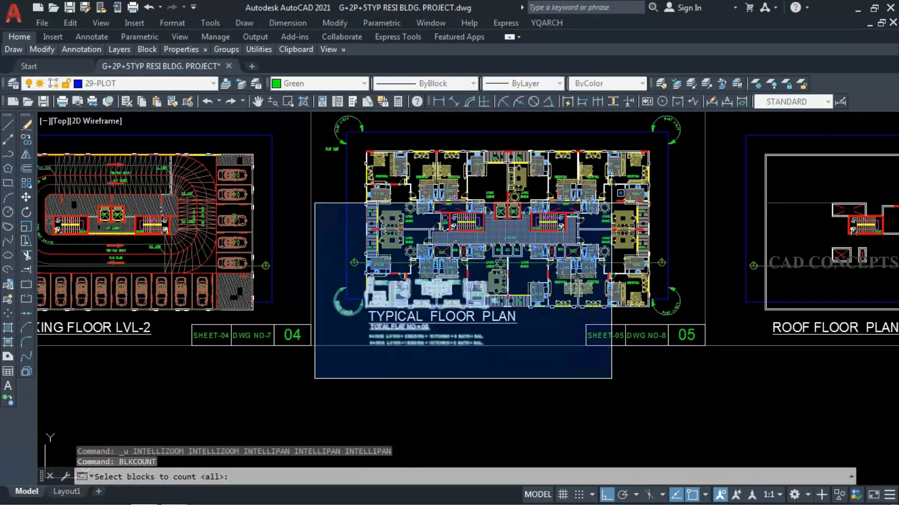
click(706, 137)
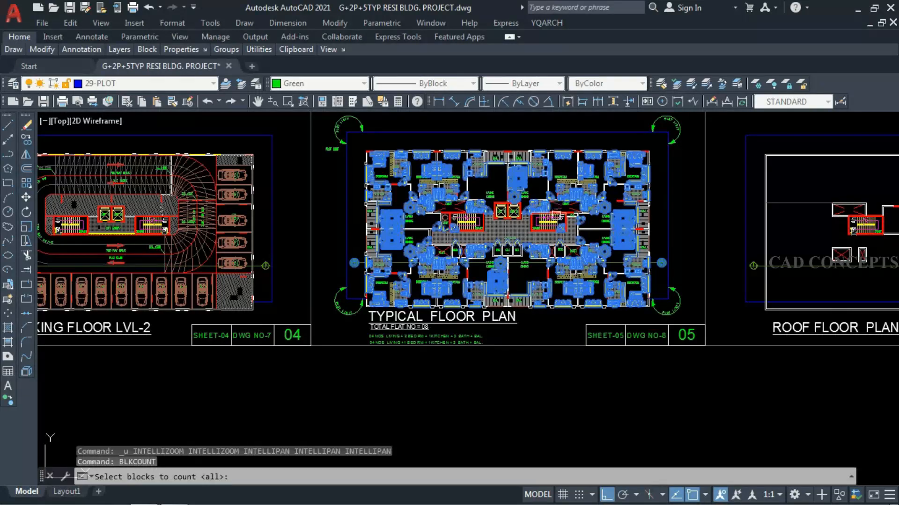
key(Return)
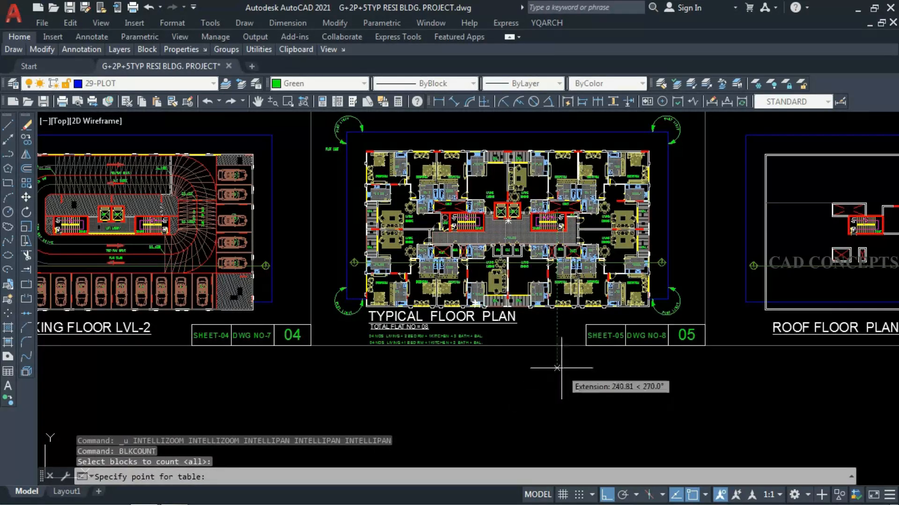
click(567, 390)
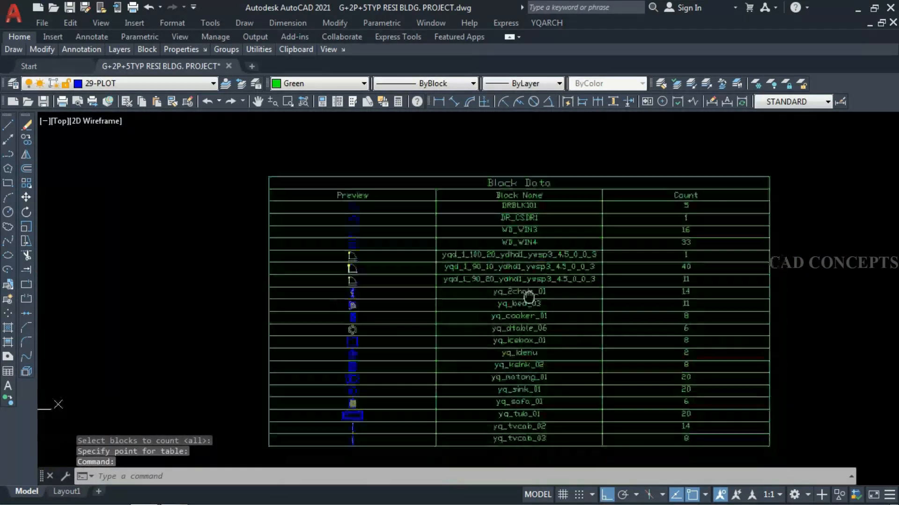
- Examine the previews, block names and counts listed in the Block Data table
scroll(379, 224, up, 5)
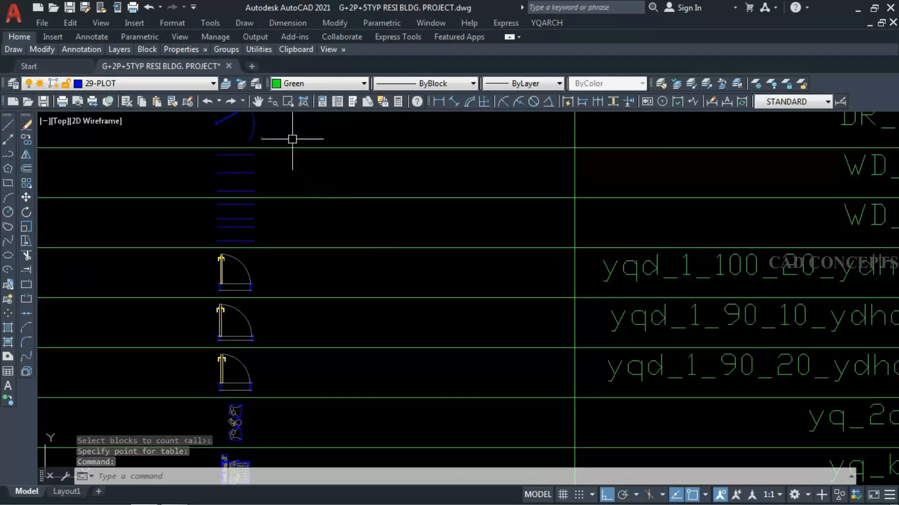
scroll(292, 139, down, 3)
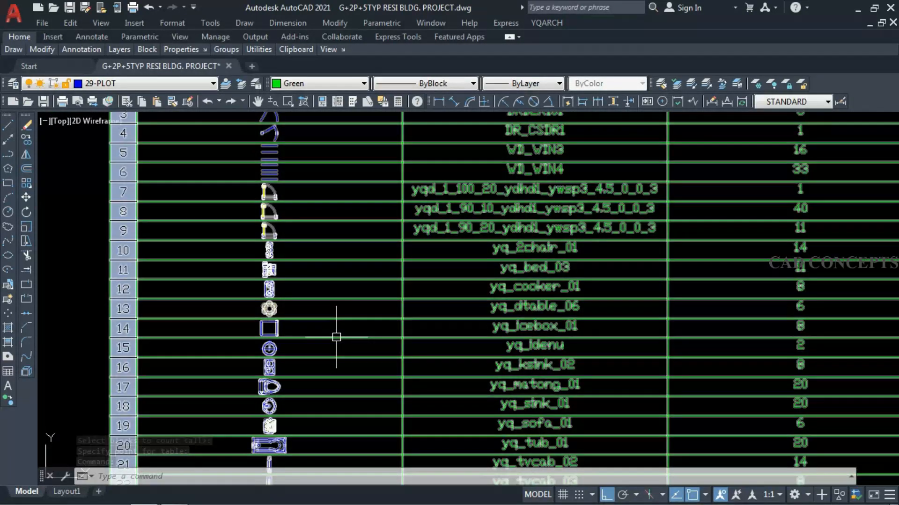
click(336, 337)
text(c)
key(Return)
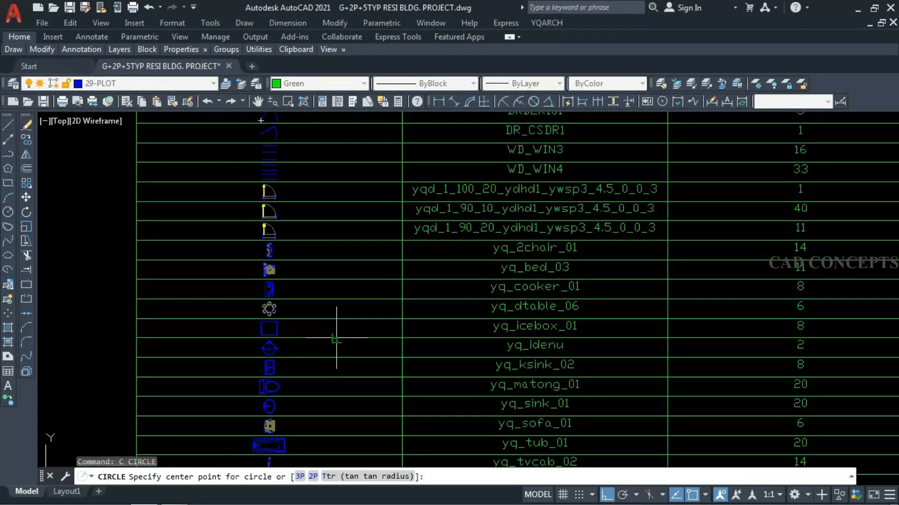
middle_drag(336, 337, 86, 391)
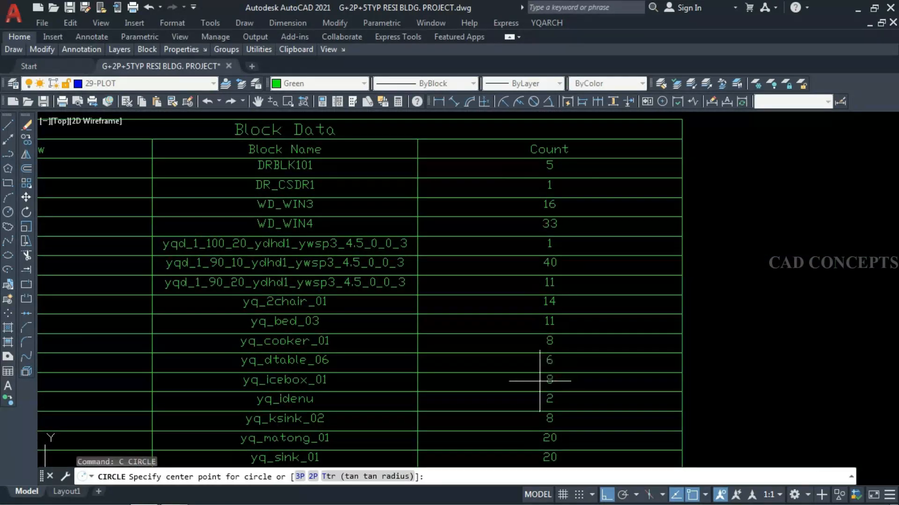
middle_drag(540, 381, 532, 236)
scroll(537, 365, down, 8)
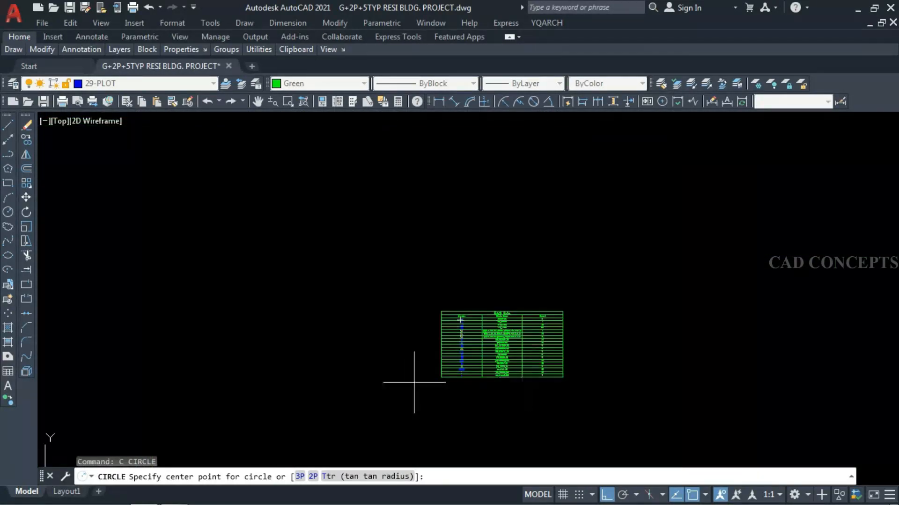
scroll(471, 399, up, 4)
click(383, 372)
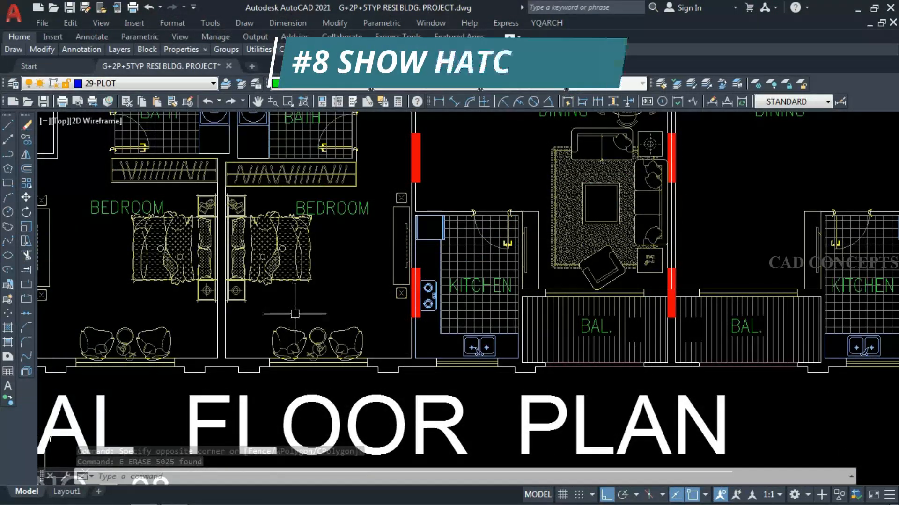
- Examine how the tile hatches run through the KITCHEN and BATH labels in the typical floor plan
scroll(460, 305, up, 4)
click(508, 230)
scroll(233, 285, down, 2)
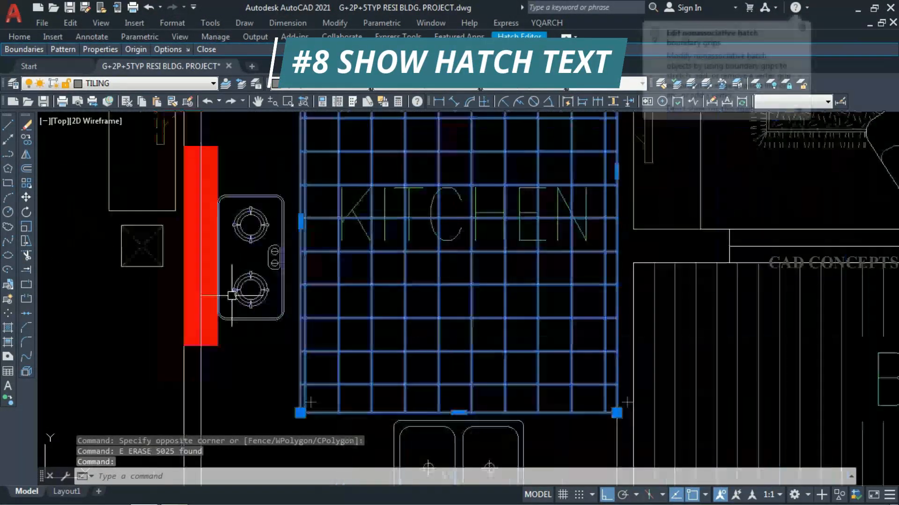
key(Escape)
key(Escape)
scroll(464, 265, down, 6)
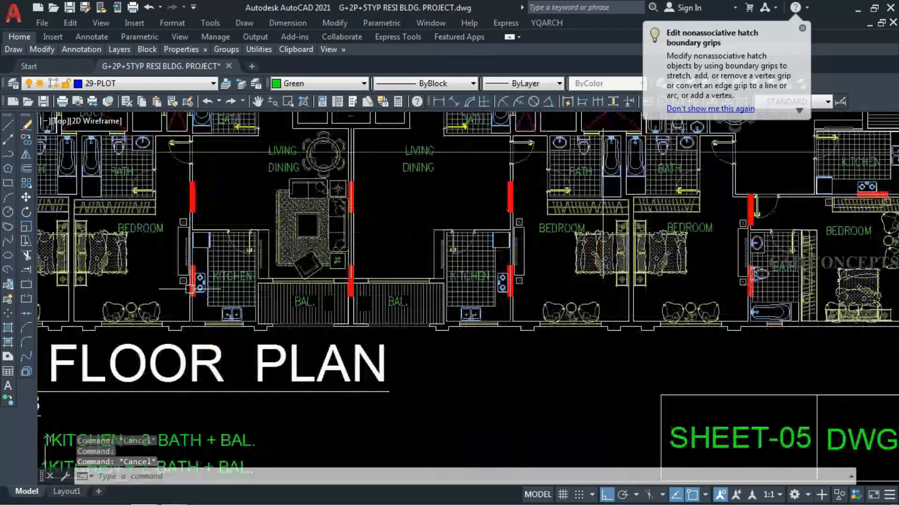
scroll(465, 265, up, 4)
click(440, 288)
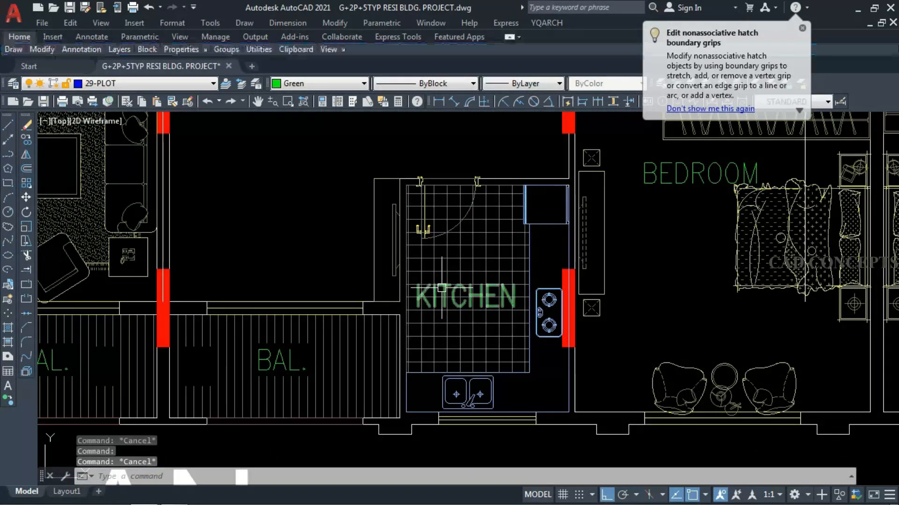
key(Escape)
scroll(440, 288, up, 5)
click(459, 262)
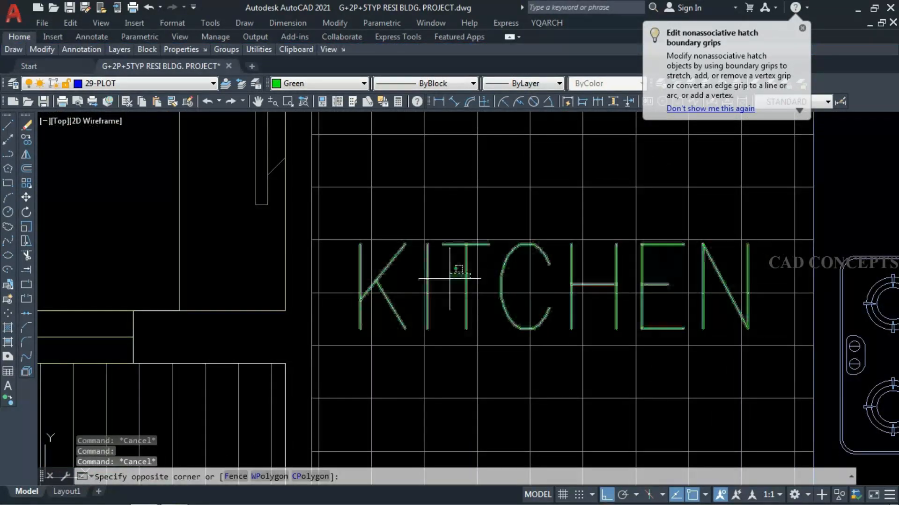
key(Escape)
scroll(427, 281, down, 5)
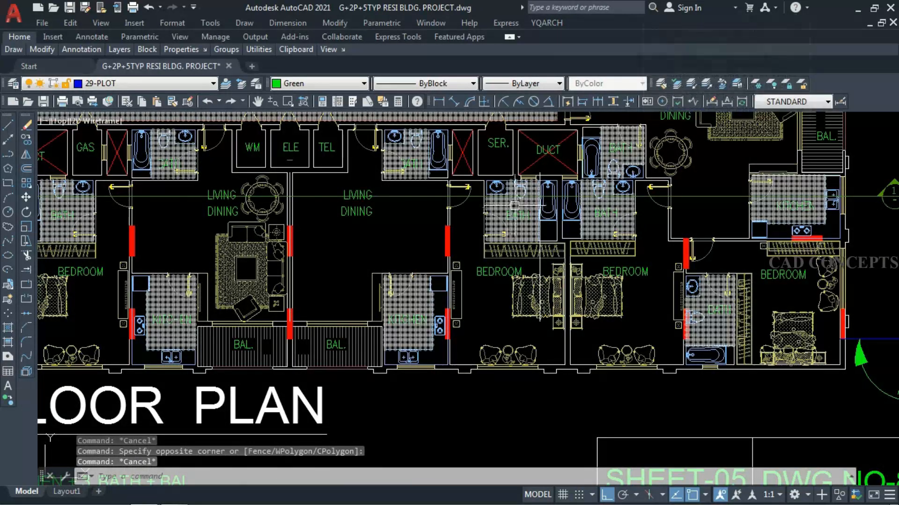
scroll(482, 241, down, 5)
scroll(453, 272, up, 1)
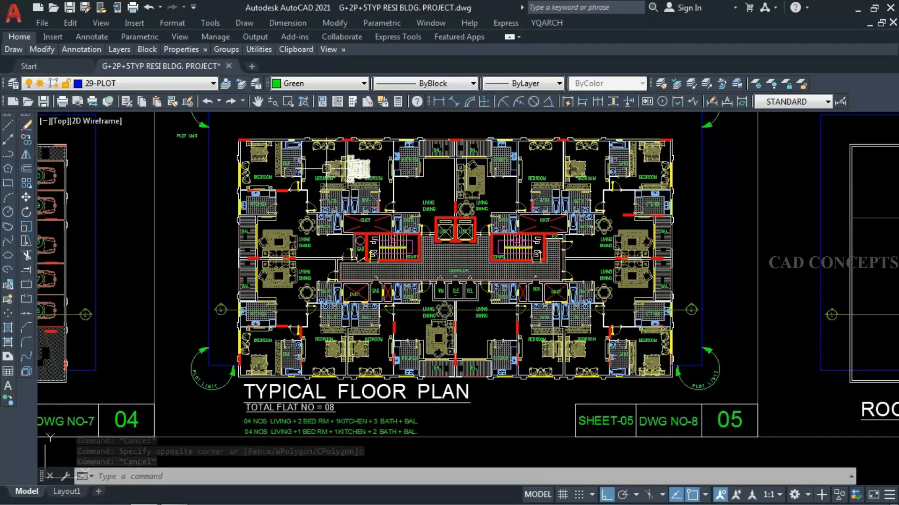
scroll(287, 169, up, 4)
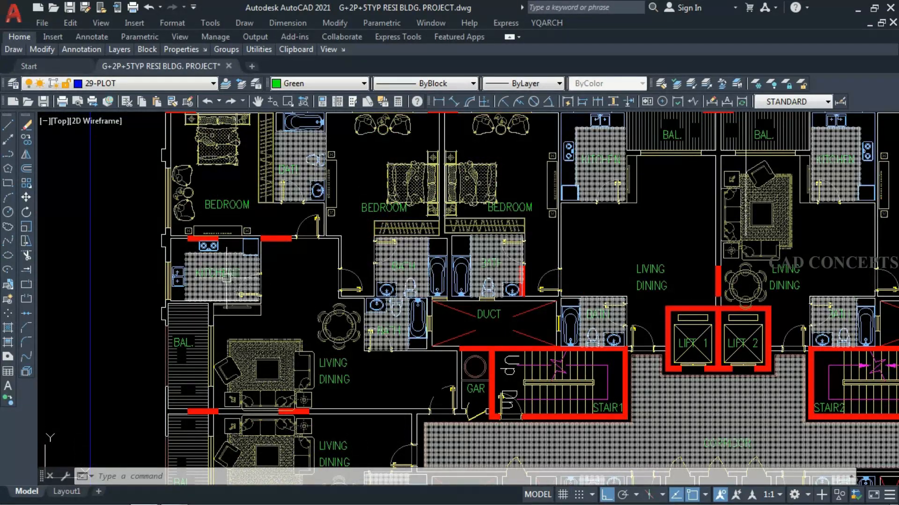
- Run SHT on all texts and blocks of the typical floor plan and pick a kitchen's tile hatch to clear around them
scroll(227, 276, down, 5)
text(SHT)
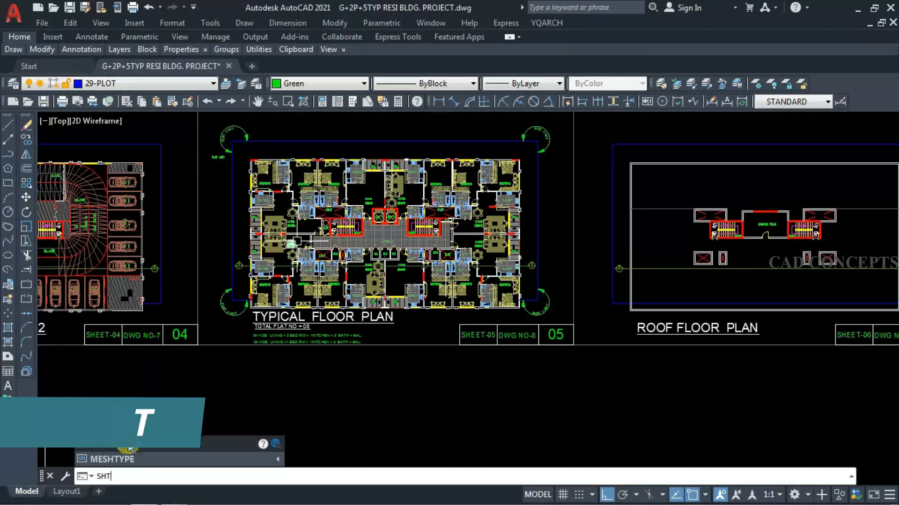
key(Return)
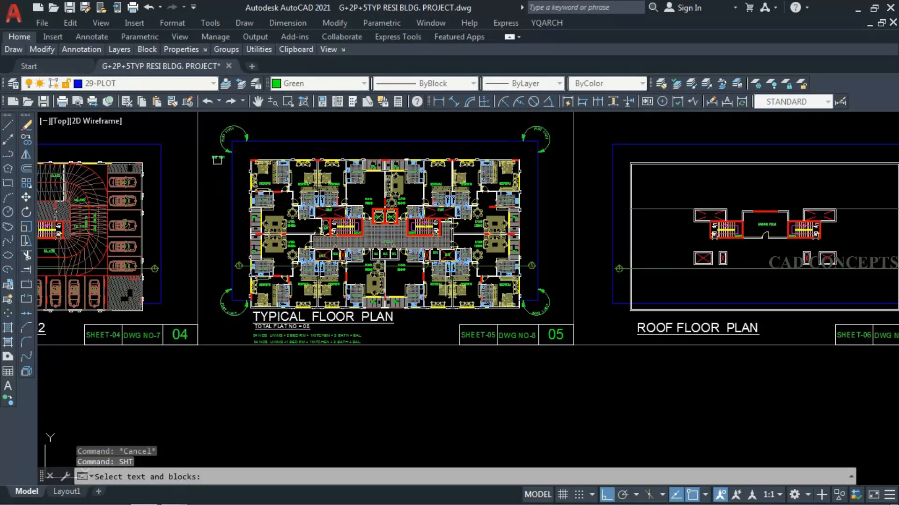
click(209, 126)
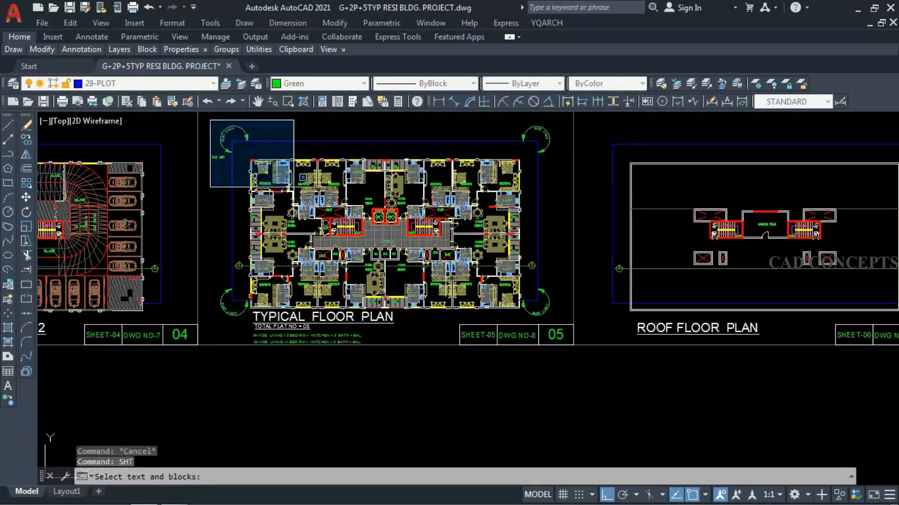
click(560, 323)
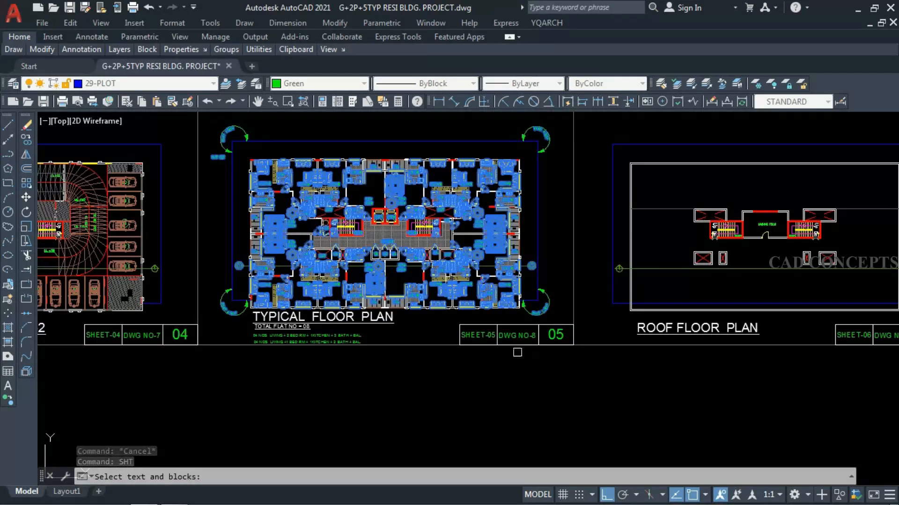
scroll(387, 298, up, 6)
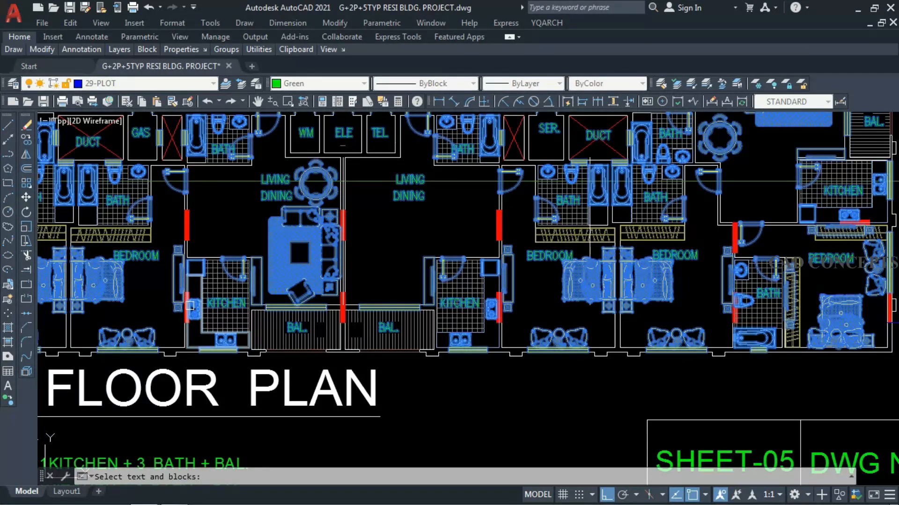
key(Return)
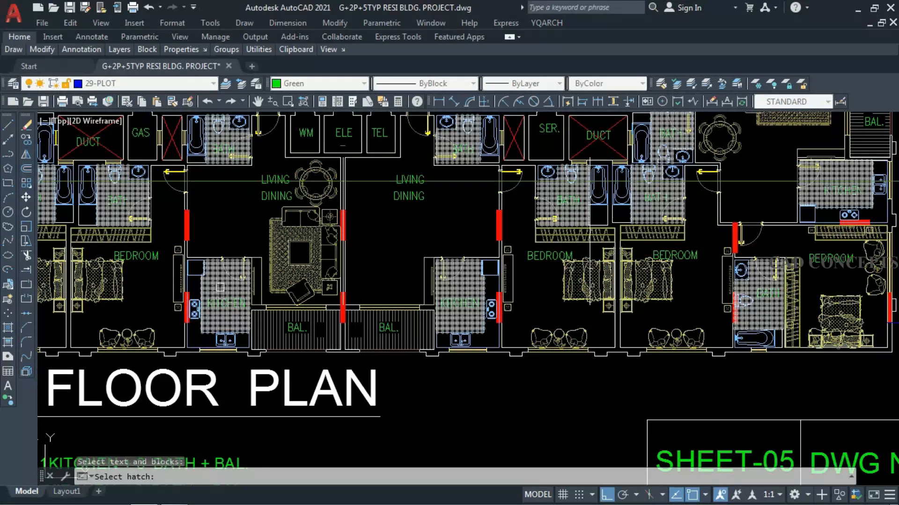
click(209, 279)
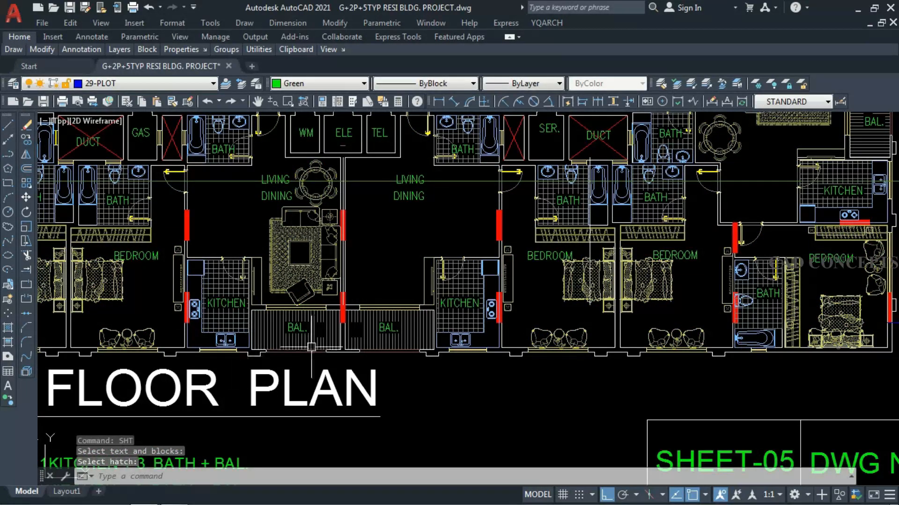
- Inspect the hatch around the kitchen and bath labels and fixtures across the typical floor plan
scroll(403, 357, down, 2)
middle_drag(142, 146, 290, 241)
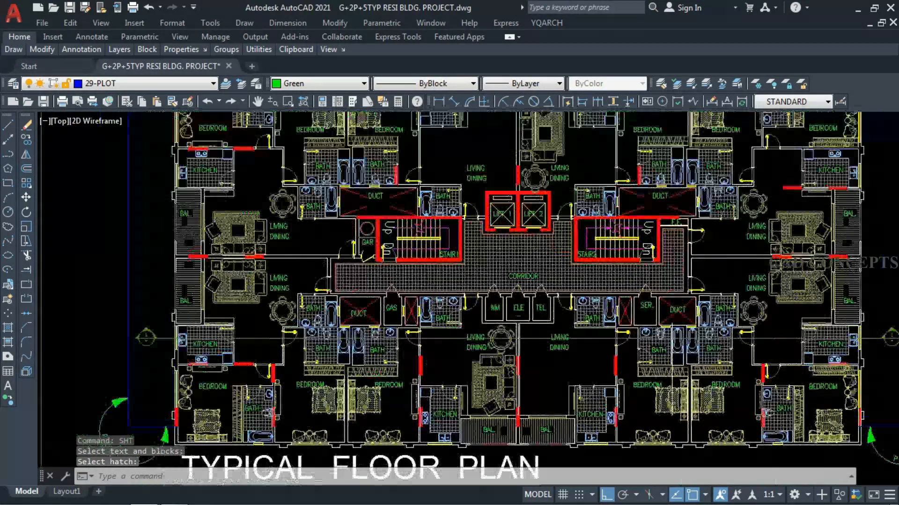
scroll(212, 290, up, 2)
scroll(164, 201, up, 3)
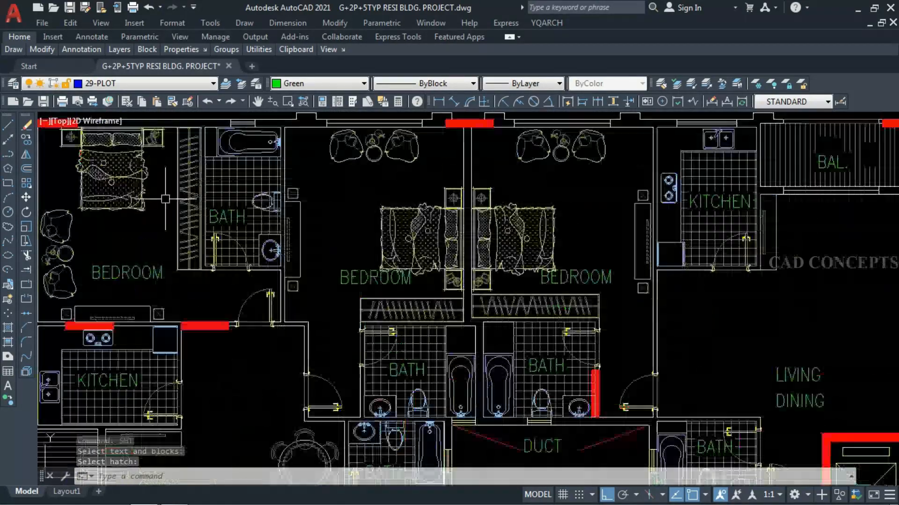
scroll(353, 355, up, 2)
middle_drag(354, 356, 253, 236)
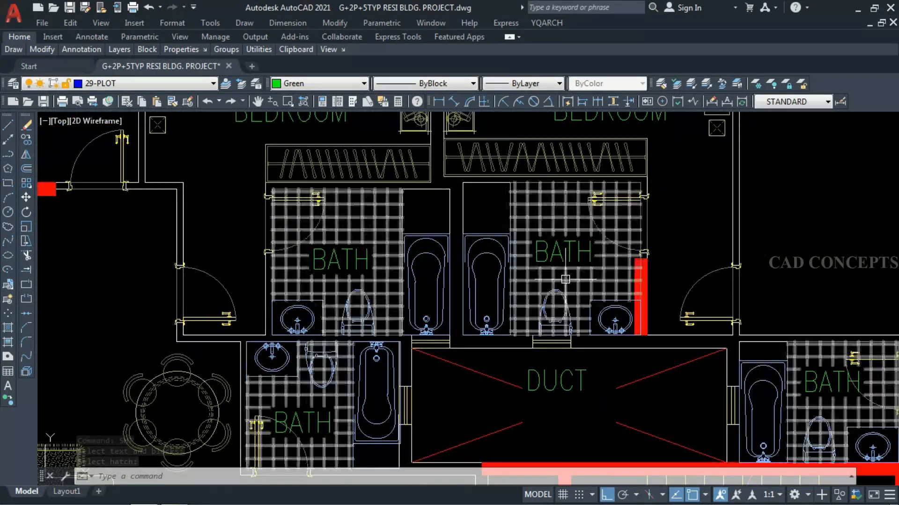
middle_drag(666, 389, 278, 235)
mouse_move(687, 294)
middle_down()
mouse_move(216, 255)
mouse_move(109, 259)
middle_up()
mouse_move(716, 226)
middle_down()
mouse_move(538, 206)
mouse_move(223, 325)
middle_up()
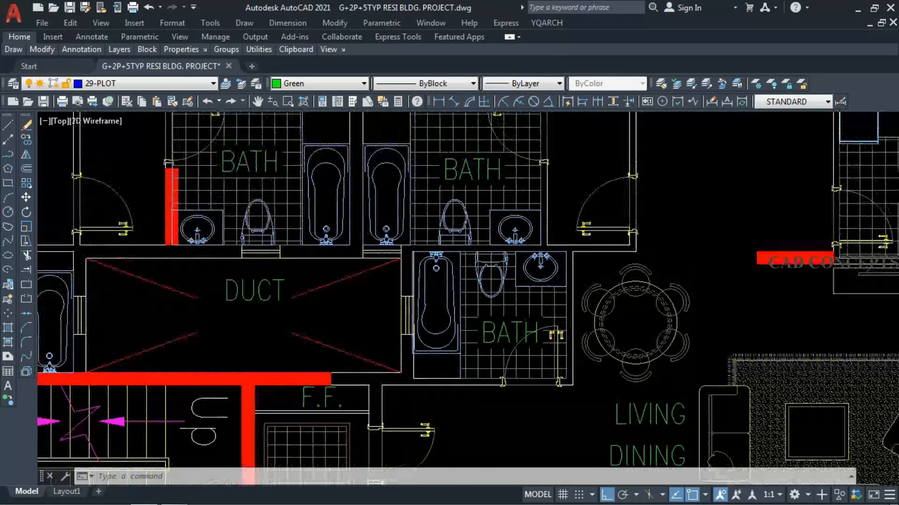
mouse_move(319, 309)
middle_down()
mouse_move(598, 187)
mouse_move(795, 81)
middle_up()
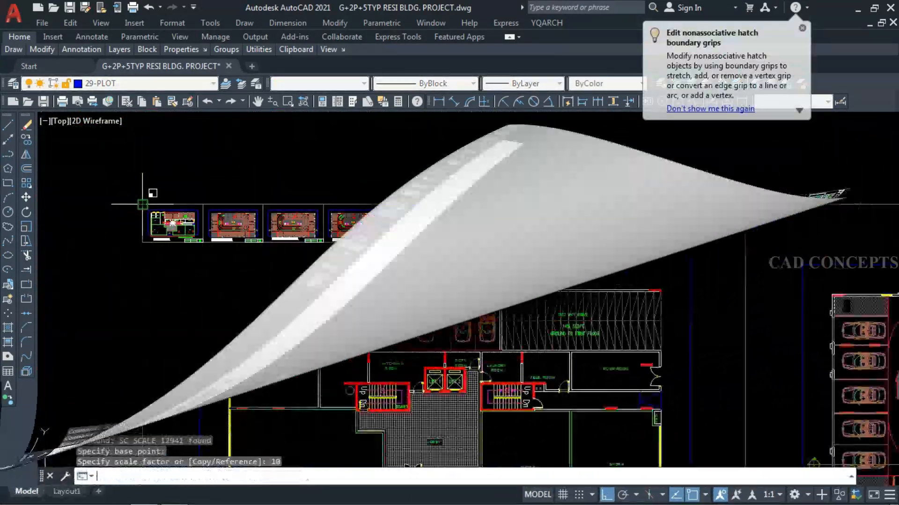
- Start an area table with AT, numbering from 1, and place it below the GROUND FLOOR plan
scroll(222, 164, down, 2)
scroll(234, 245, up, 4)
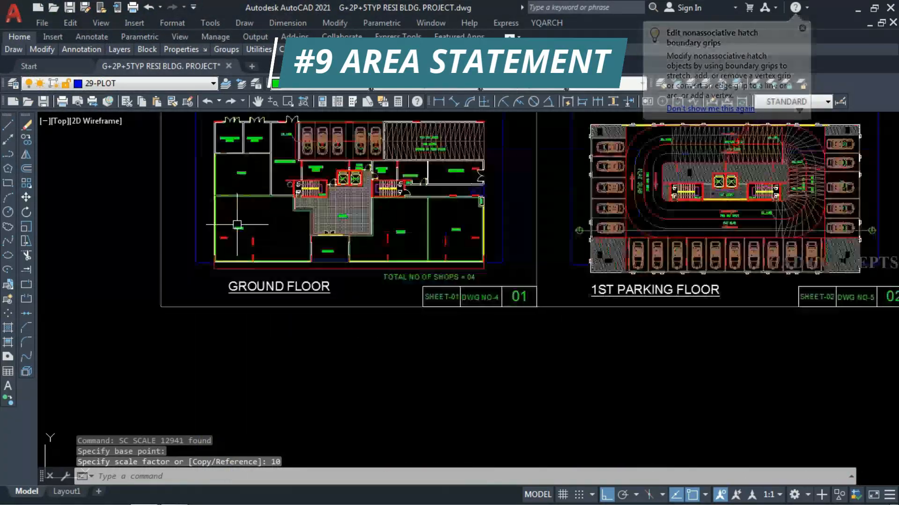
text(AT)
key(Return)
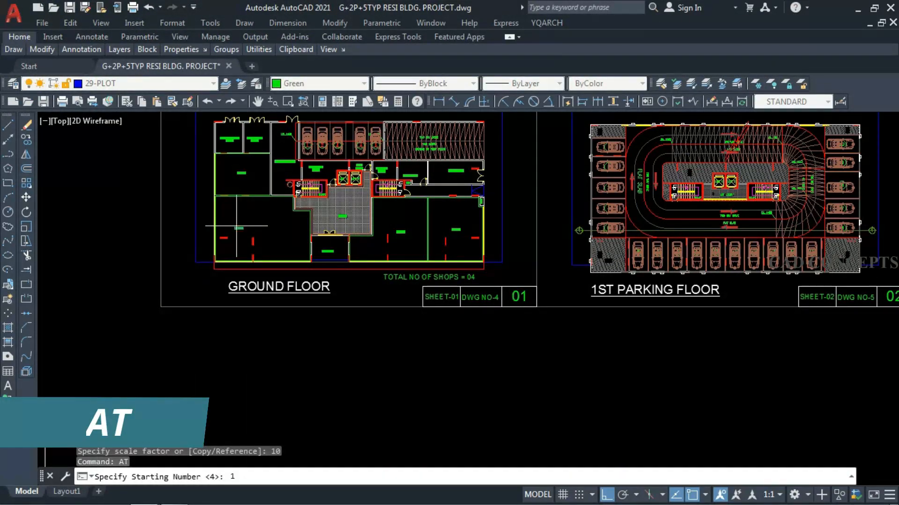
key(Return)
click(342, 333)
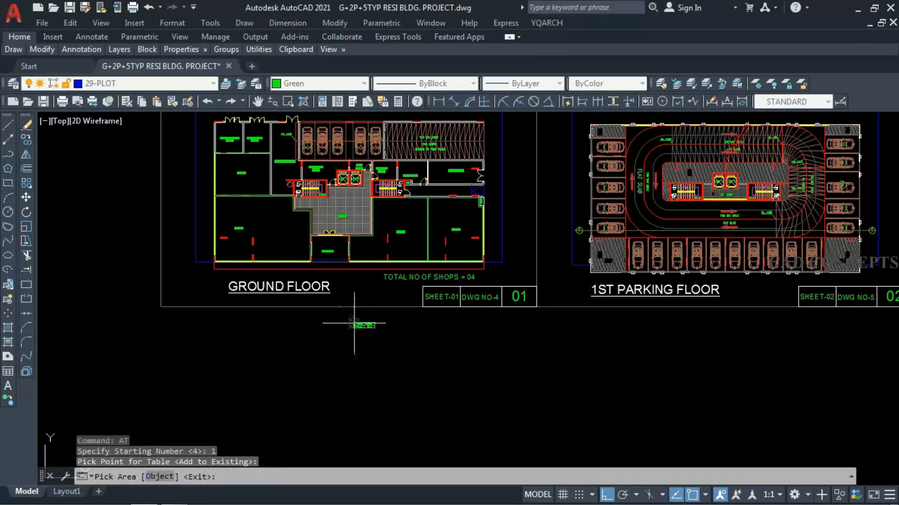
- Add the interior of SHOP 1 on the ground floor to the area table and check its new row
scroll(354, 322, up, 6)
scroll(395, 338, down, 10)
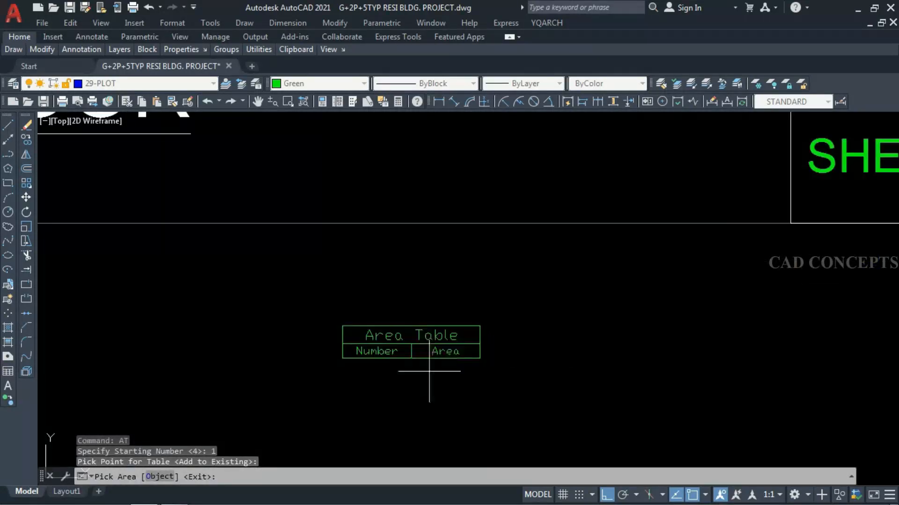
scroll(278, 208, up, 10)
scroll(278, 208, up, 3)
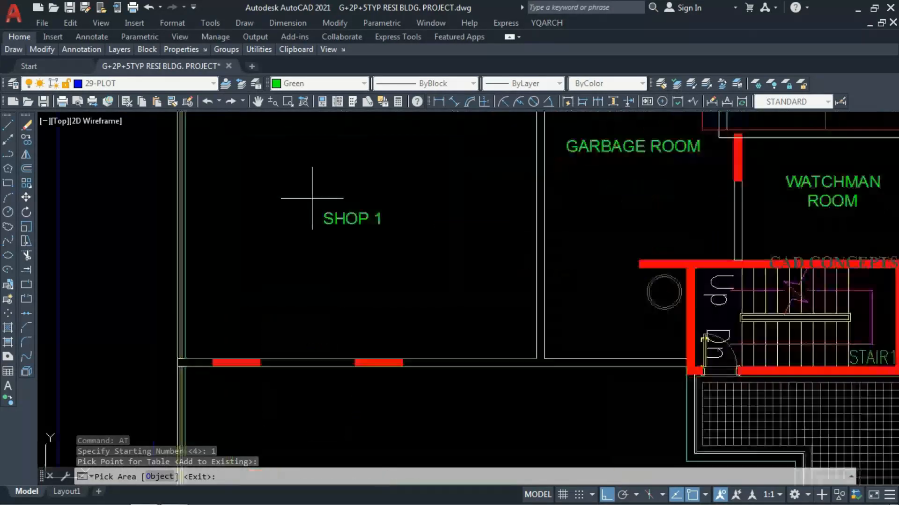
click(351, 178)
scroll(319, 158, down, 3)
scroll(318, 158, down, 3)
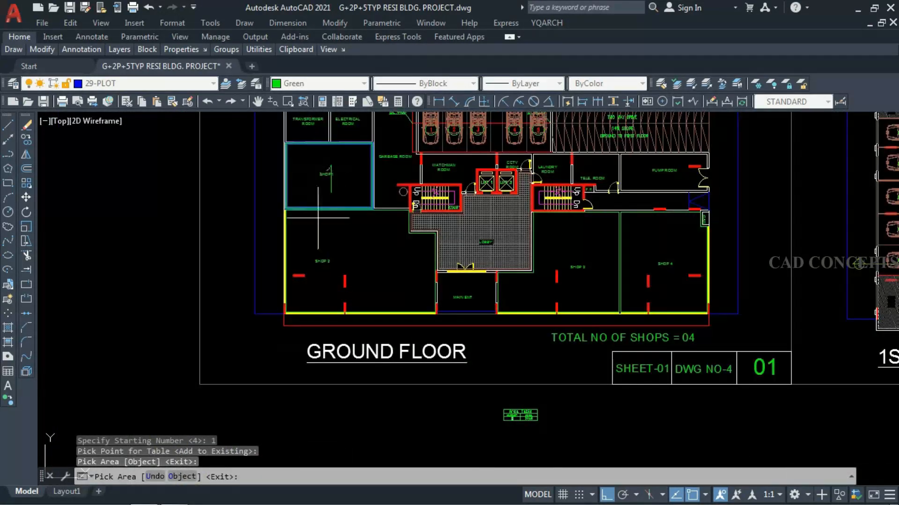
scroll(532, 445, up, 3)
scroll(487, 366, up, 4)
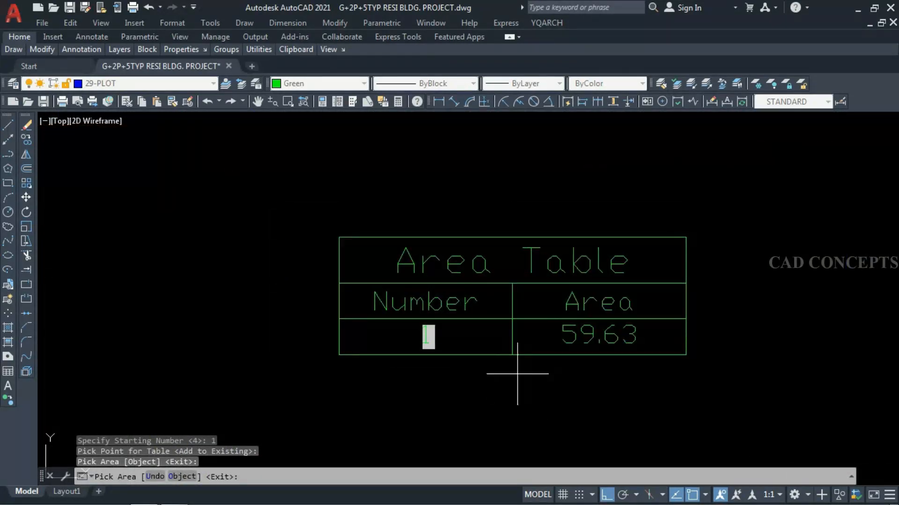
- Add the interior of SHOP 2 to the area table as area 2
scroll(518, 373, down, 8)
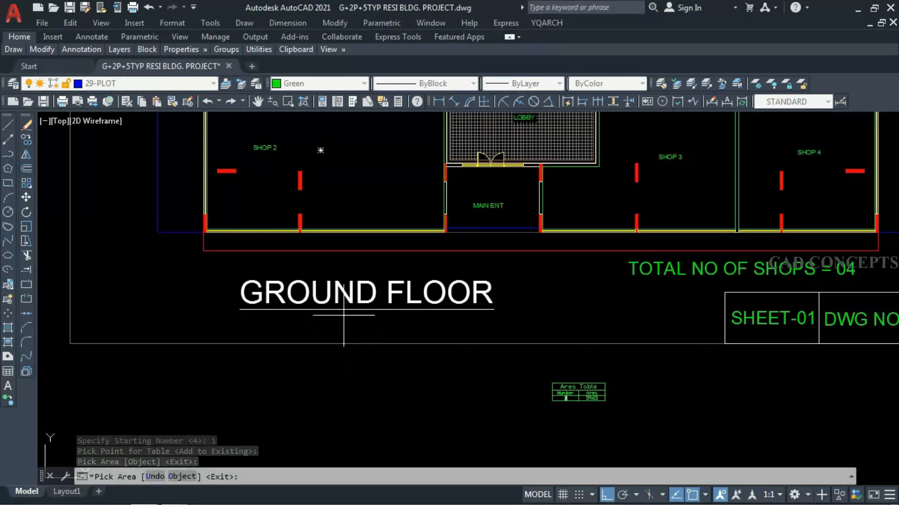
scroll(343, 316, down, 2)
scroll(321, 177, up, 5)
click(324, 249)
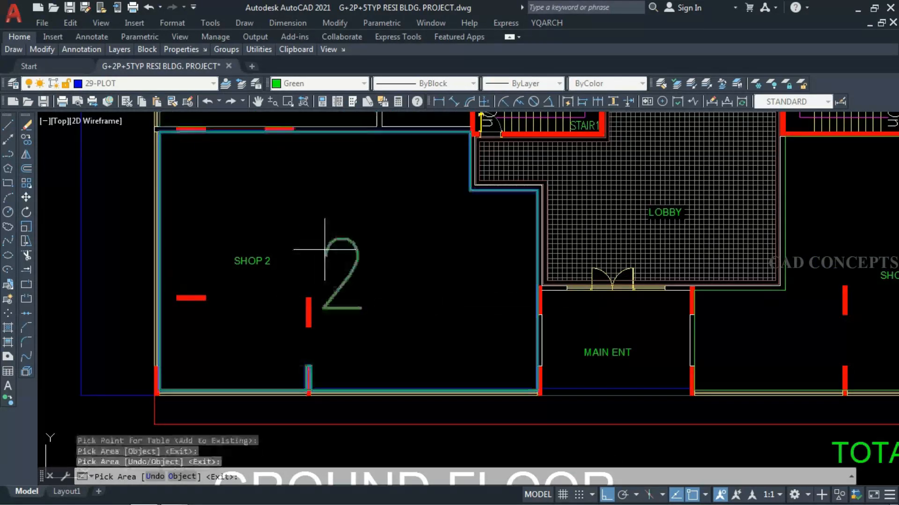
- Add SHOP 3 and SHOP 4 to the area table as areas 3 and 4, and finish the AT command
middle_drag(645, 335, 190, 343)
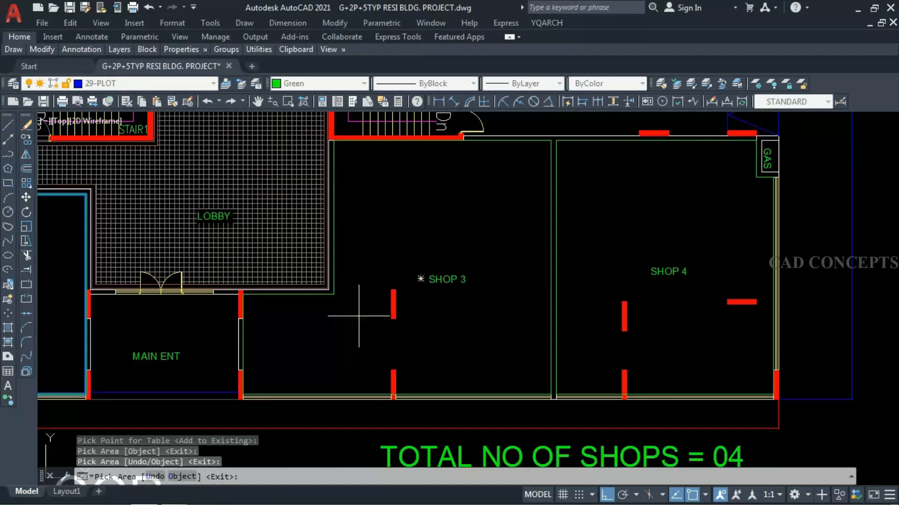
click(425, 246)
middle_drag(425, 246, 302, 263)
click(553, 302)
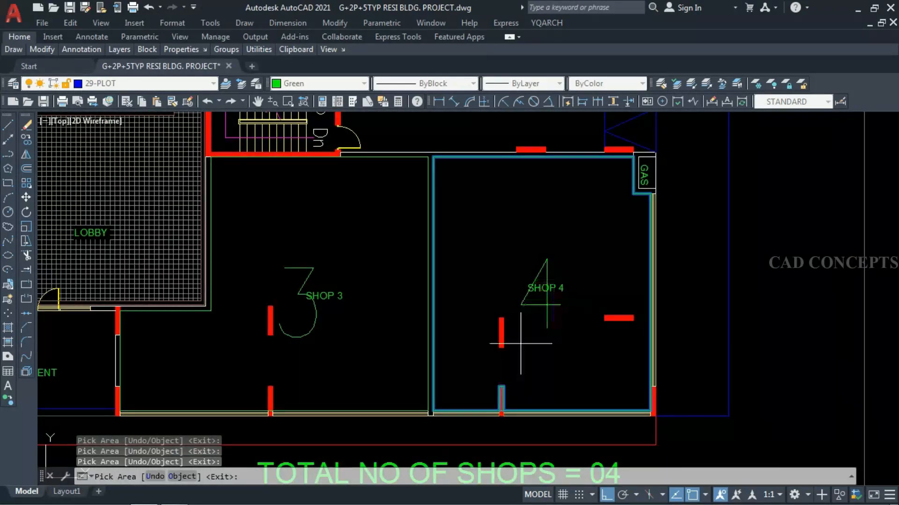
scroll(421, 237, down, 4)
scroll(421, 221, up, 6)
key(Return)
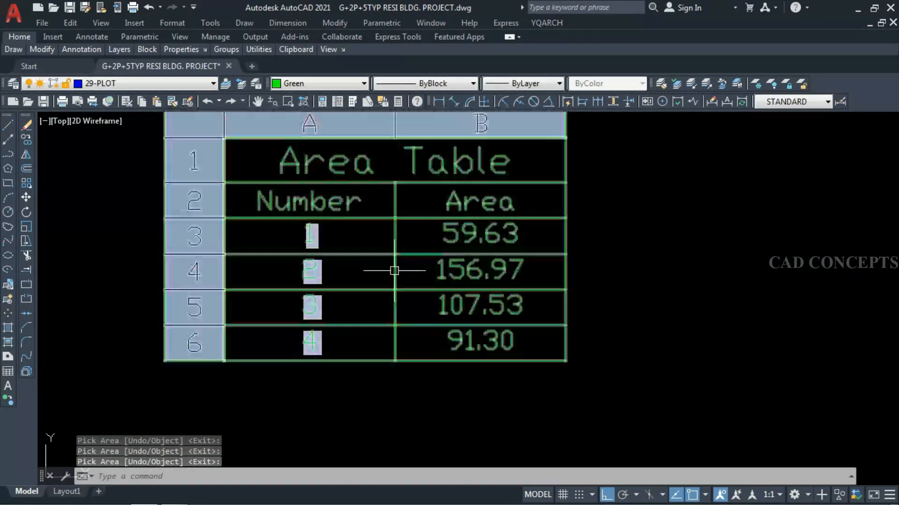
- Explode the completed area table into separate lines and texts
click(178, 402)
click(682, 156)
text(x)
key(Return)
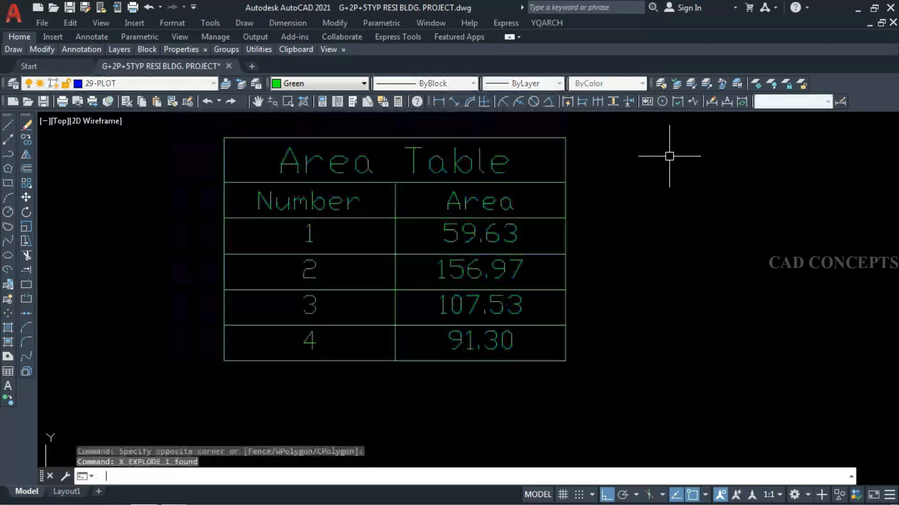
click(673, 382)
key(Escape)
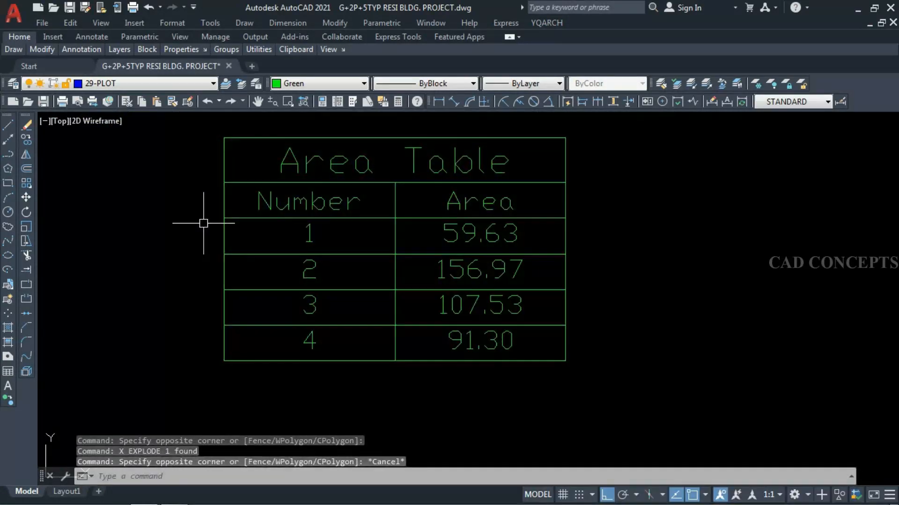
key(Escape)
- Explode all the separated pieces of the area table once more to break down its texts
click(700, 385)
click(157, 130)
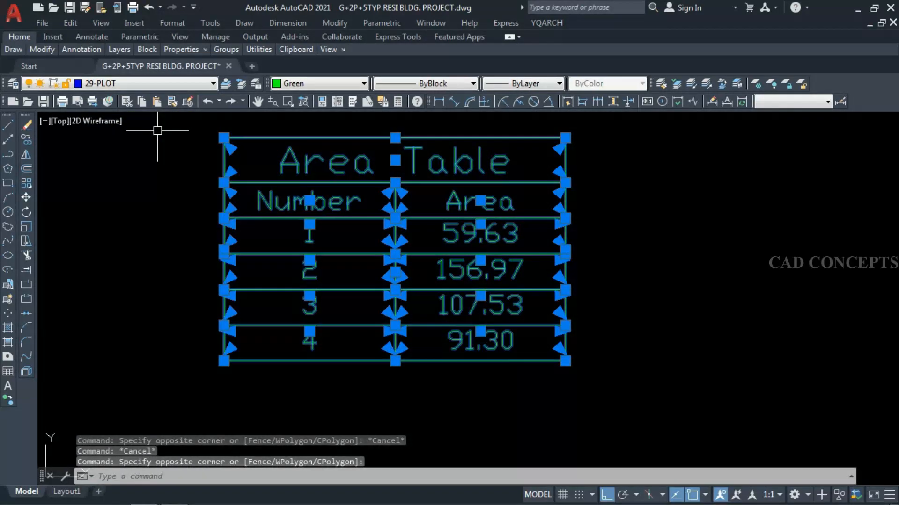
text(x)
key(Return)
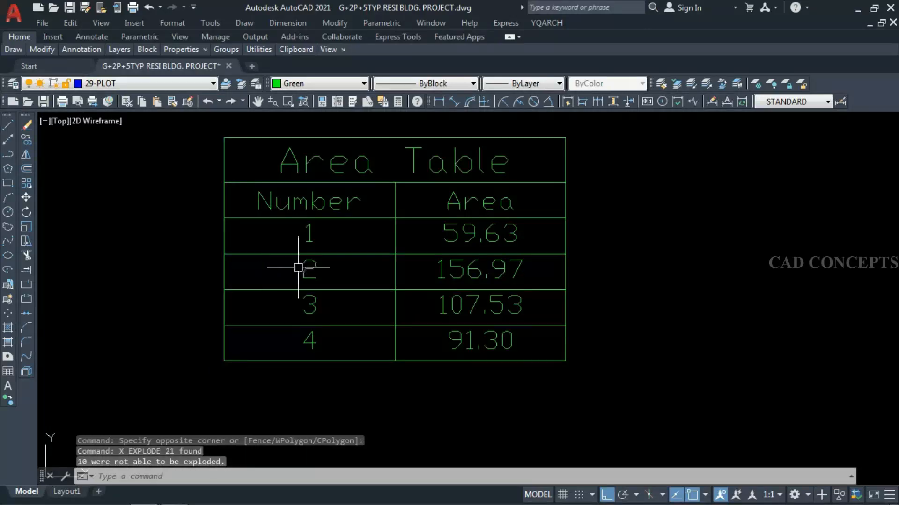
key(Escape)
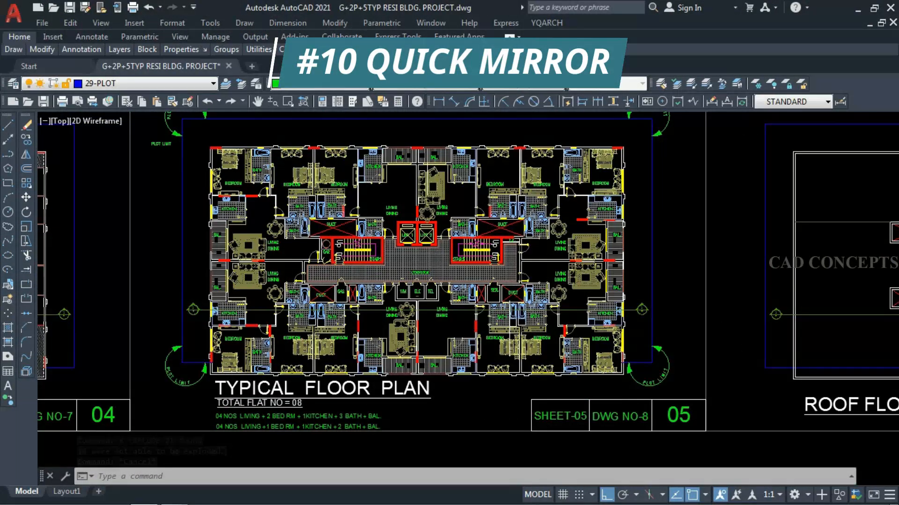
- Mirror the sofa set with QM across the wall line into the empty adjoining living room on the typical floor's lower side
scroll(253, 281, up, 8)
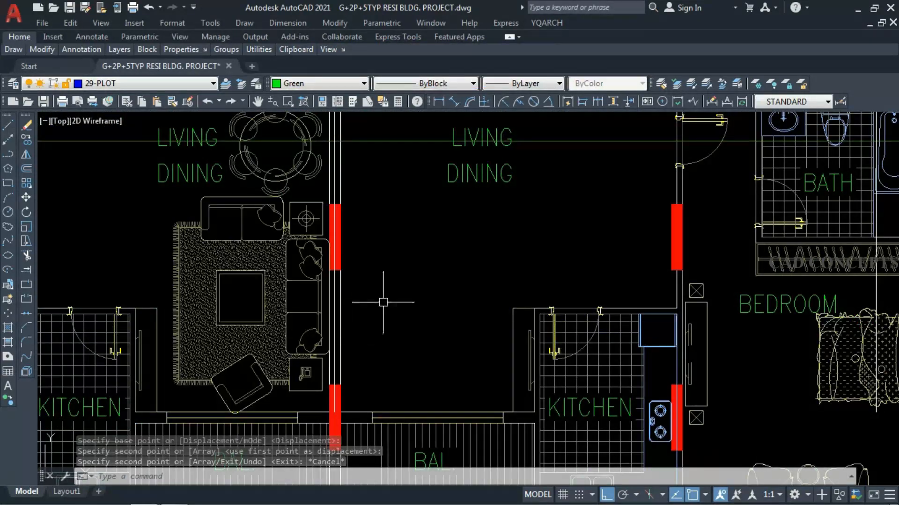
text(qm)
key(Return)
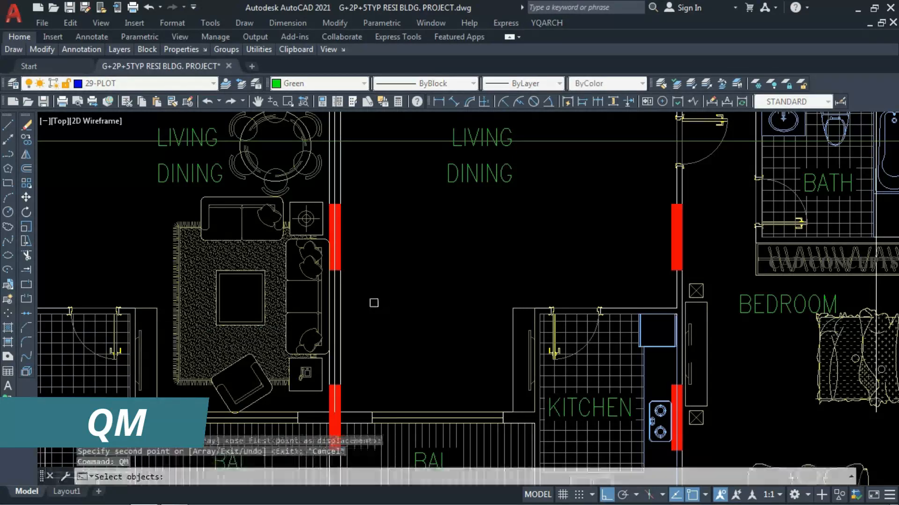
scroll(356, 304, up, 2)
click(296, 289)
key(Return)
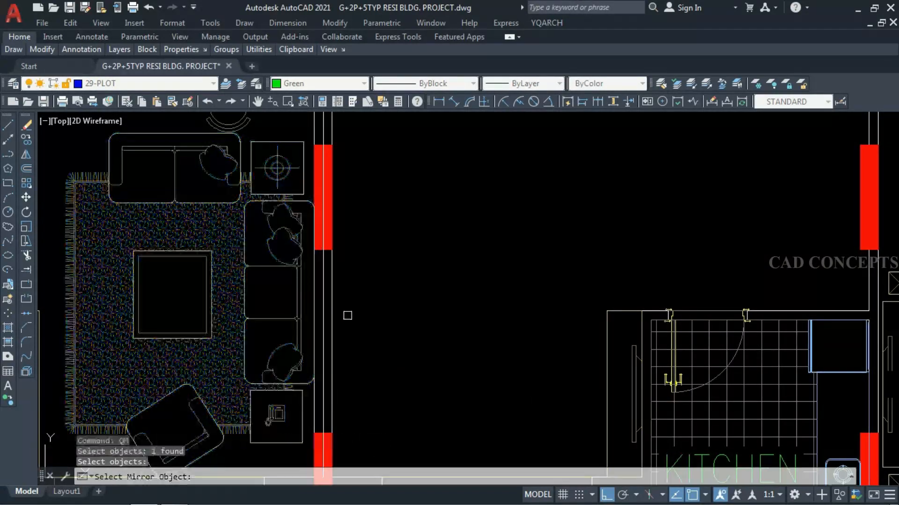
click(323, 293)
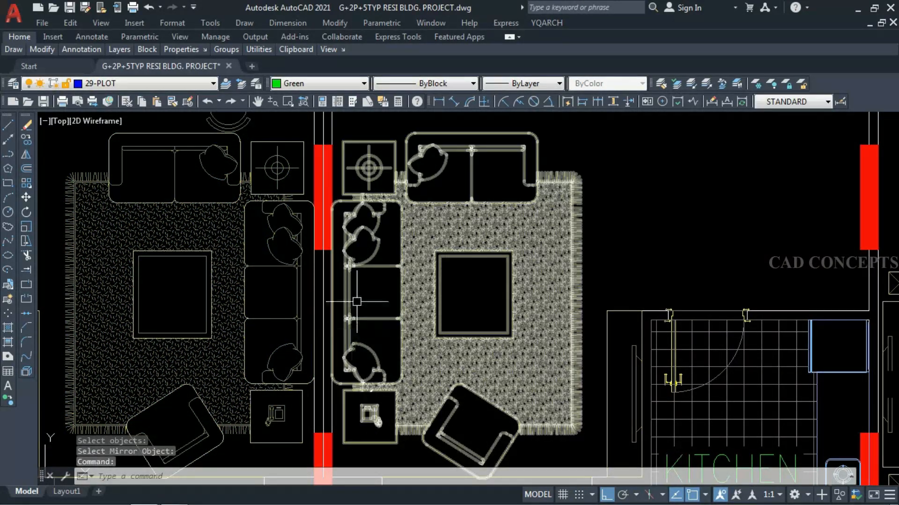
- Mirror the bed with its side tables using QM across the shared wall line into the empty adjoining bedroom
scroll(411, 330, down, 8)
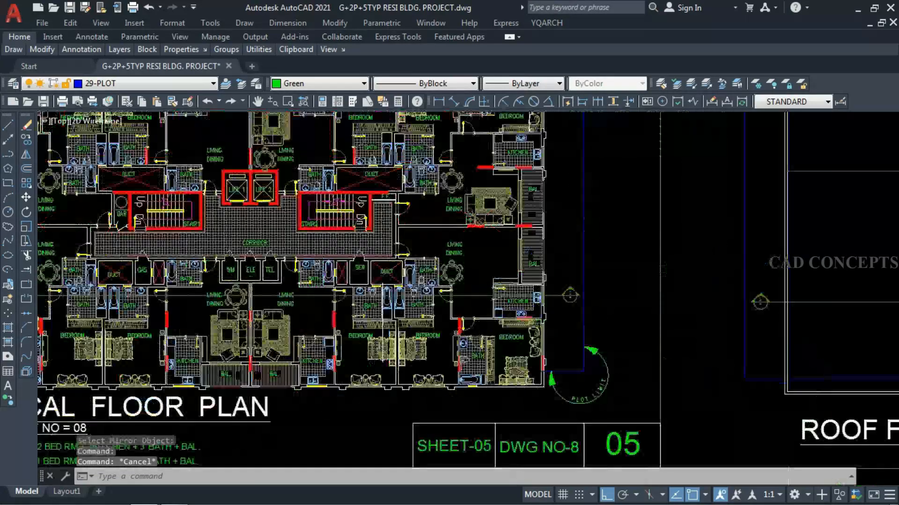
scroll(328, 136, up, 4)
scroll(328, 135, up, 6)
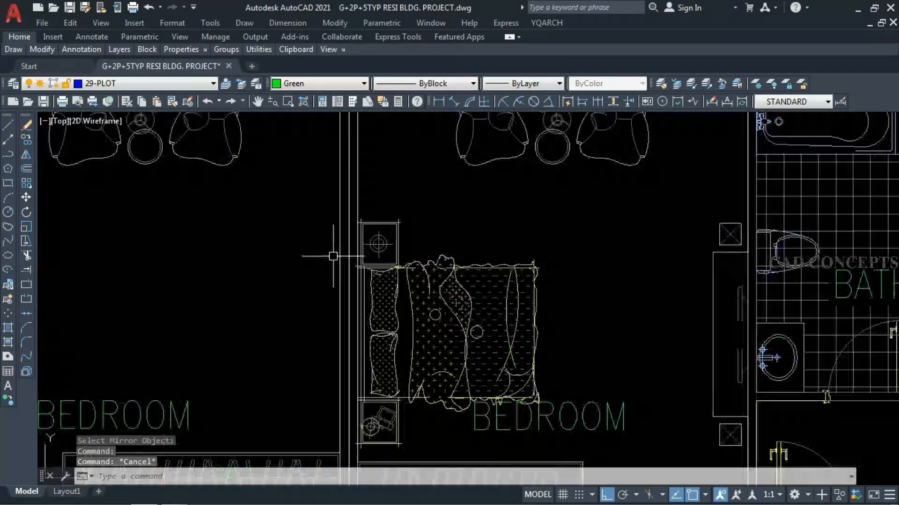
text(QM)
key(Return)
click(544, 285)
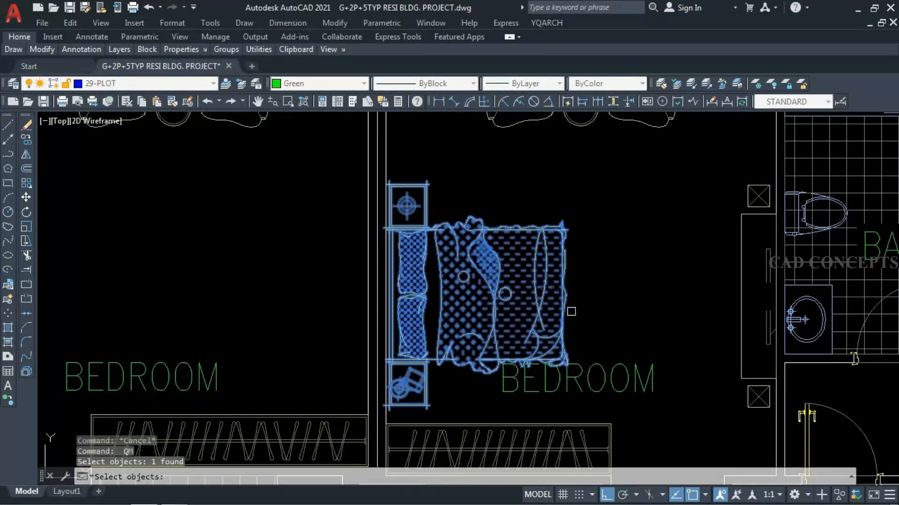
key(Return)
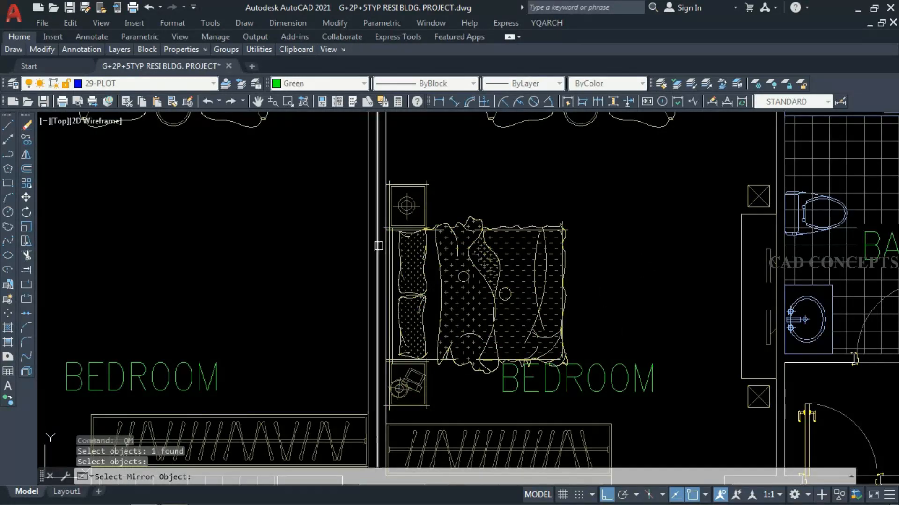
click(380, 245)
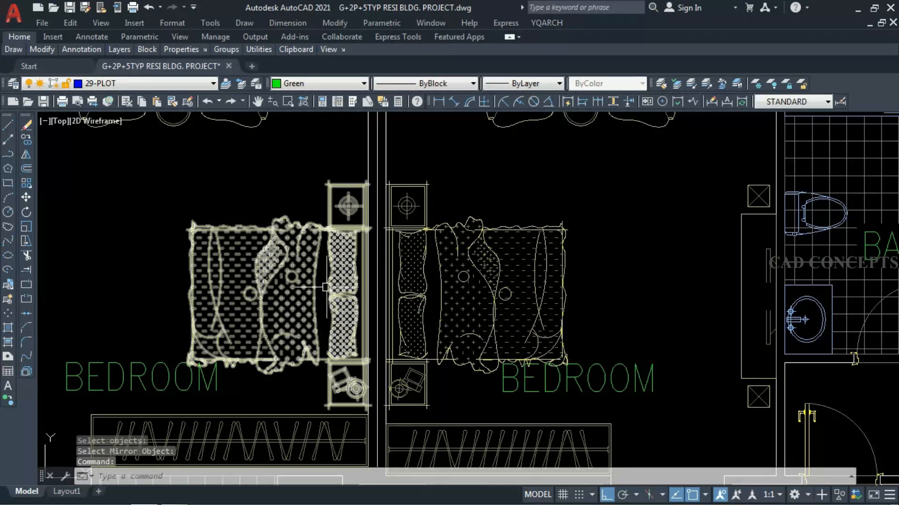
scroll(326, 287, down, 8)
scroll(419, 258, up, 4)
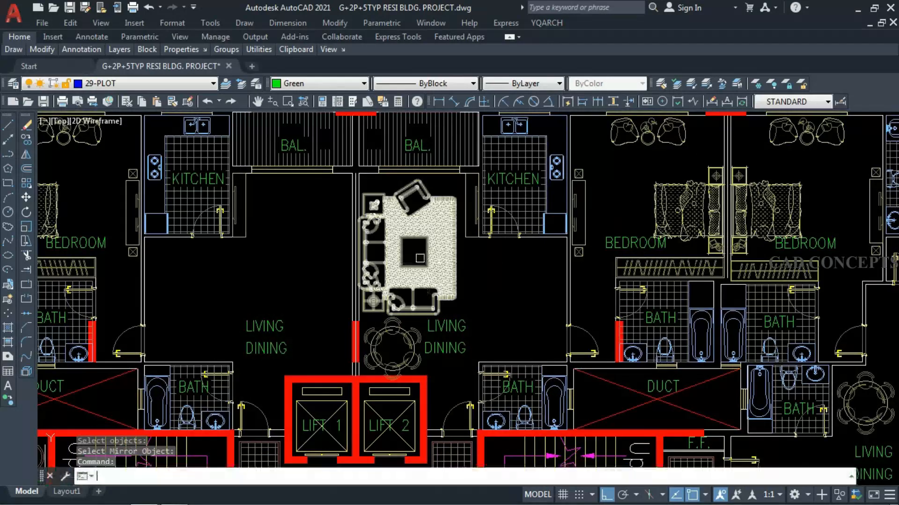
text(QM)
key(Return)
click(397, 248)
scroll(352, 341, up, 4)
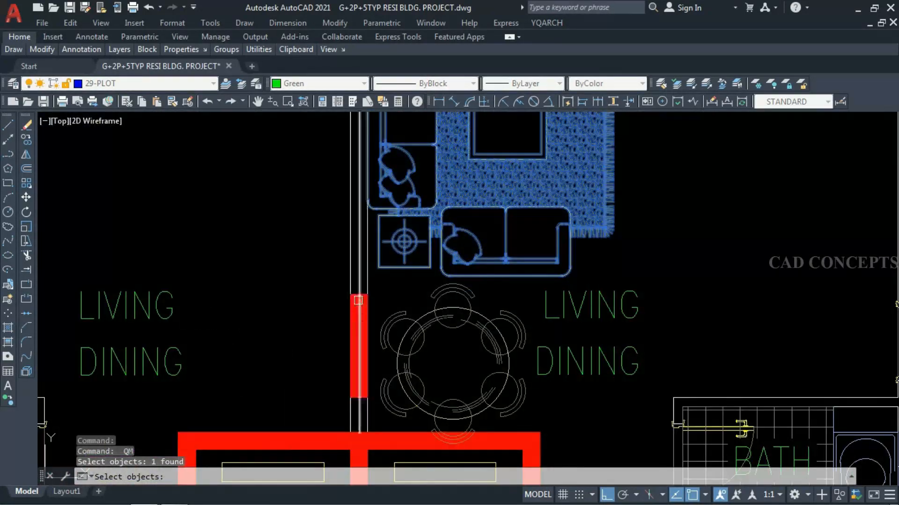
key(Escape)
- Preselect the sofa set above LIFT 2 and quick-mirror it across the wall line into the living room above LIFT 1
click(387, 267)
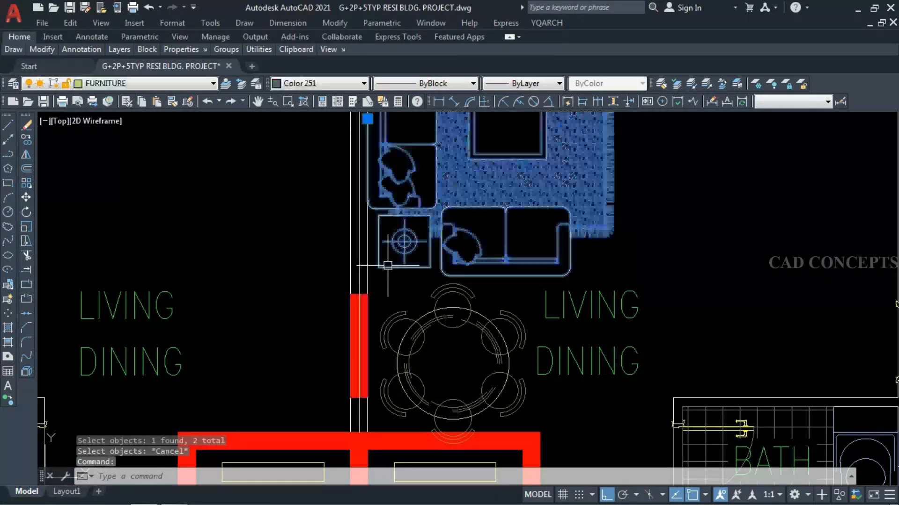
key(space)
click(360, 277)
- Mirror the round dining table above LIFT 2 with QM across the same wall line into the adjoining living/dining room
scroll(365, 300, down, 3)
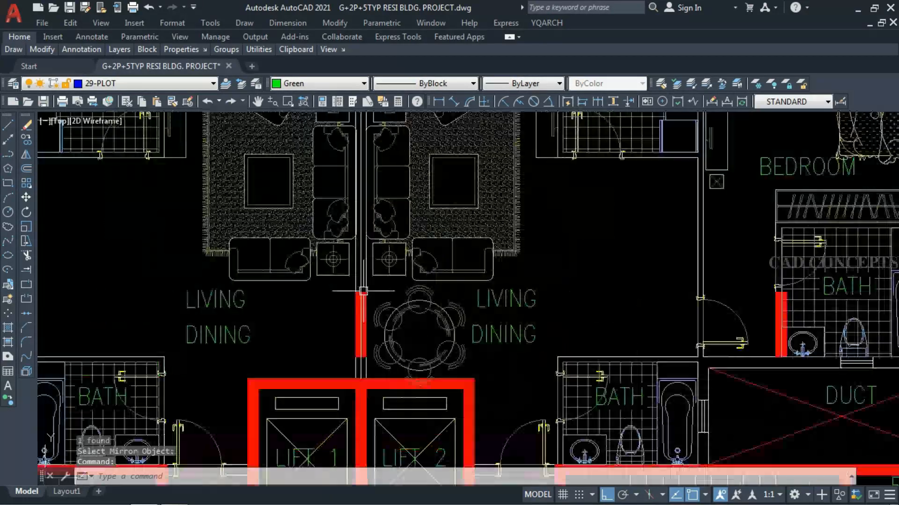
text(QM)
key(Return)
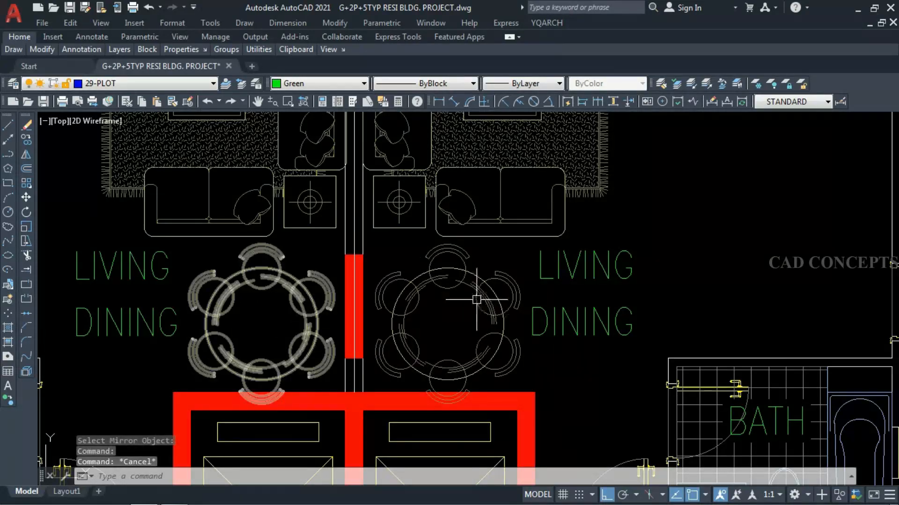
scroll(477, 300, down, 3)
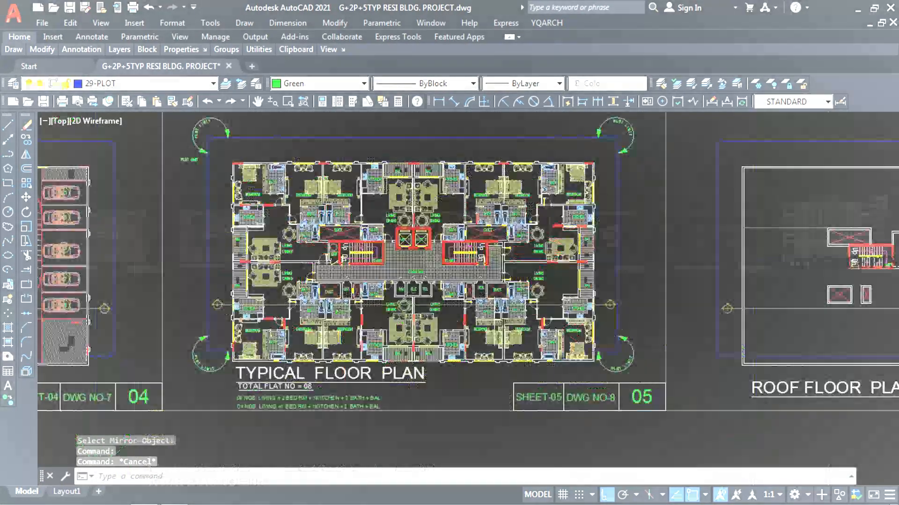